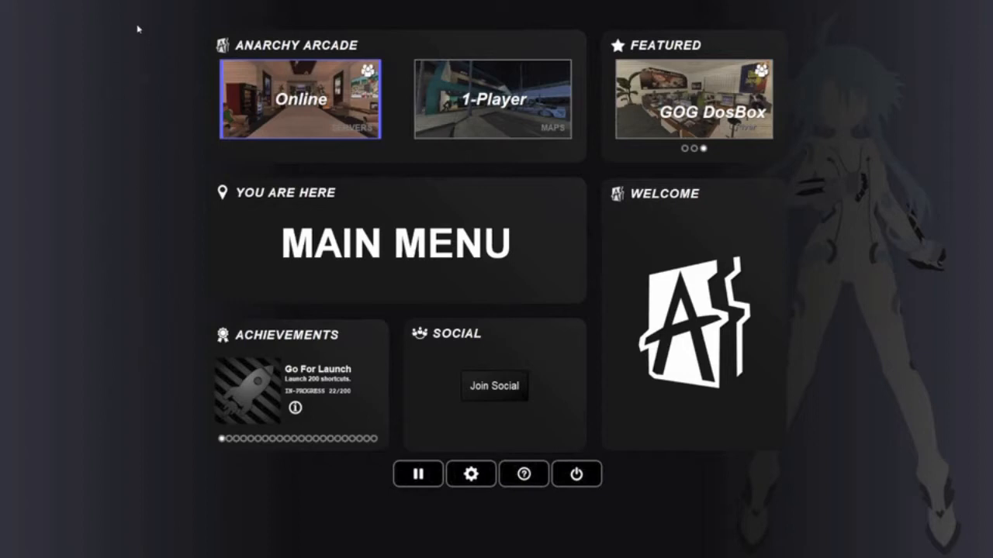
# Open the Level Designer section for the 1-Player maps and choose Create New Project as the project.
pyautogui.click(552, 127)
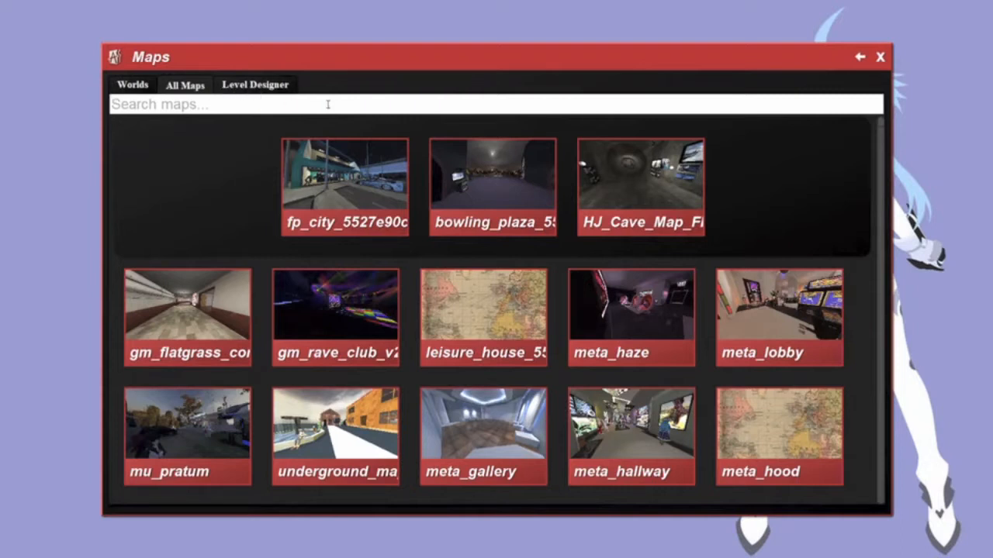
pyautogui.click(229, 86)
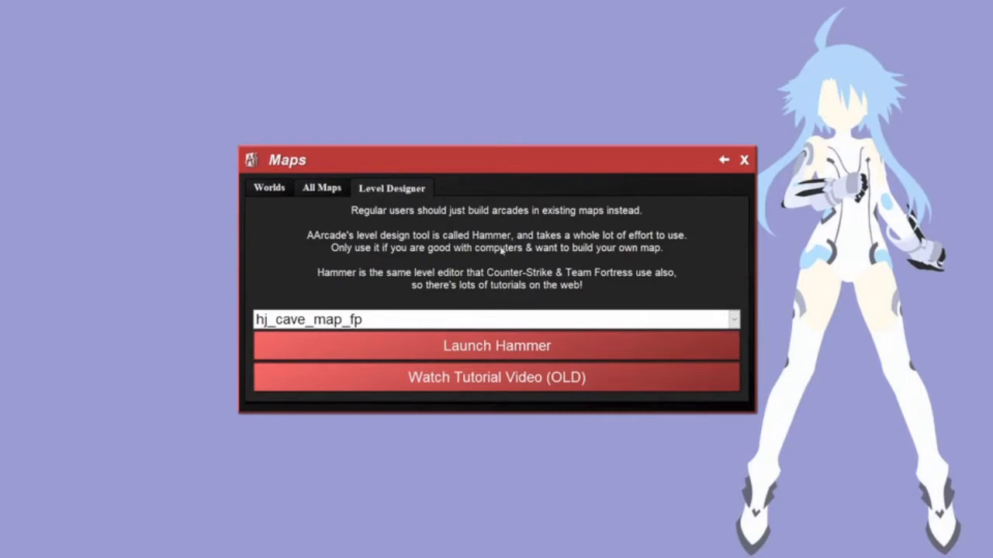
pyautogui.click(479, 325)
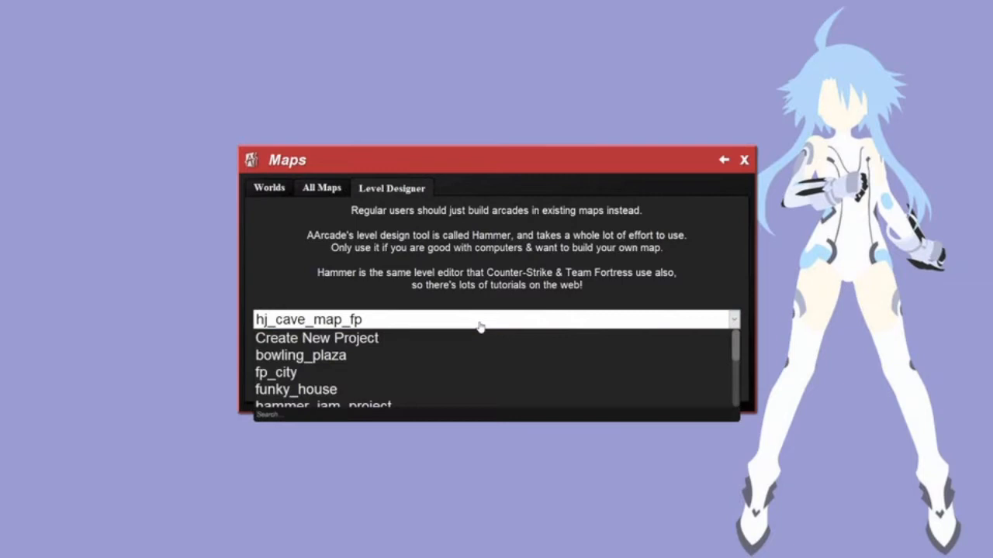
pyautogui.click(479, 320)
pyautogui.click(480, 320)
pyautogui.click(479, 321)
pyautogui.click(454, 320)
pyautogui.scroll(-2, 379, 370)
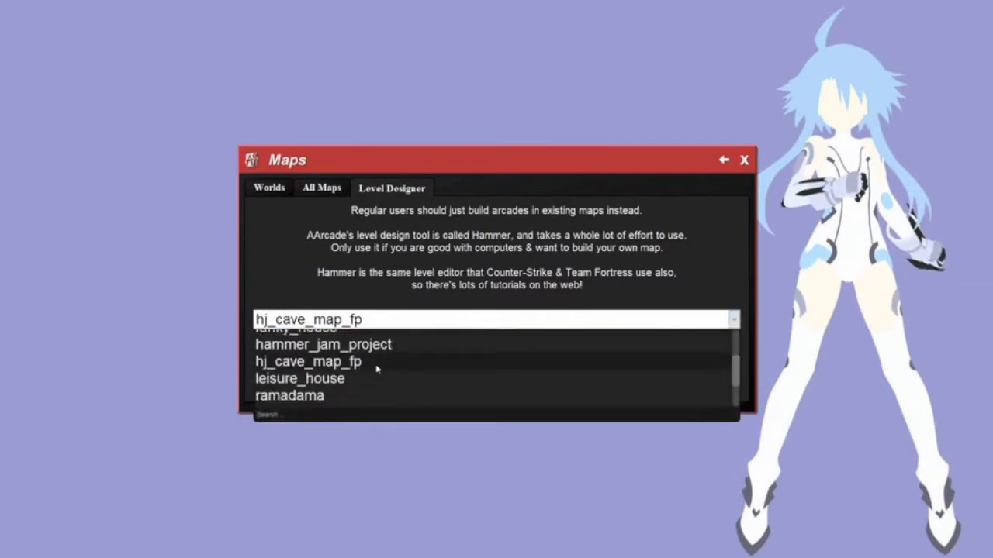
pyautogui.scroll(5, 372, 373)
pyautogui.scroll(-2, 377, 365)
pyautogui.scroll(-2, 377, 366)
pyautogui.scroll(5, 377, 366)
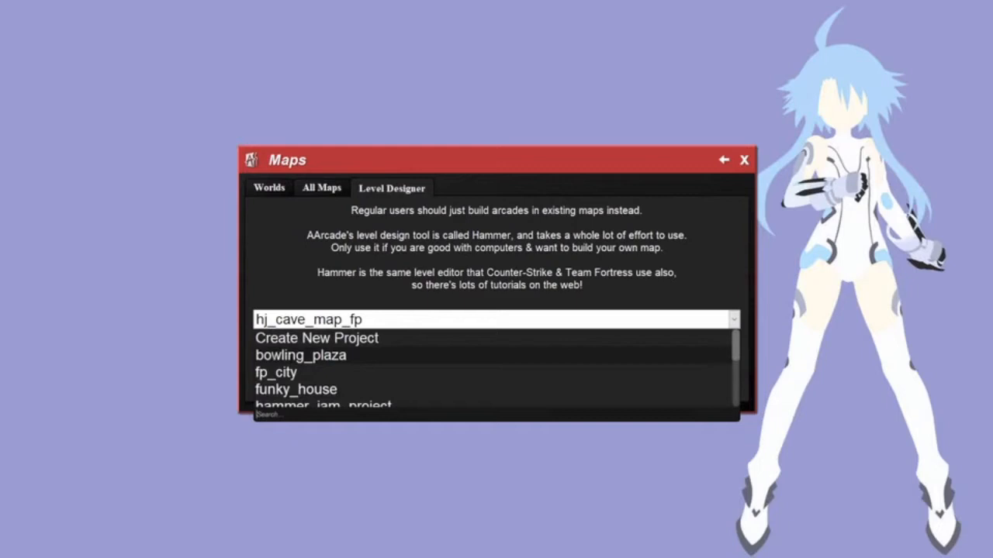
pyautogui.click(317, 338)
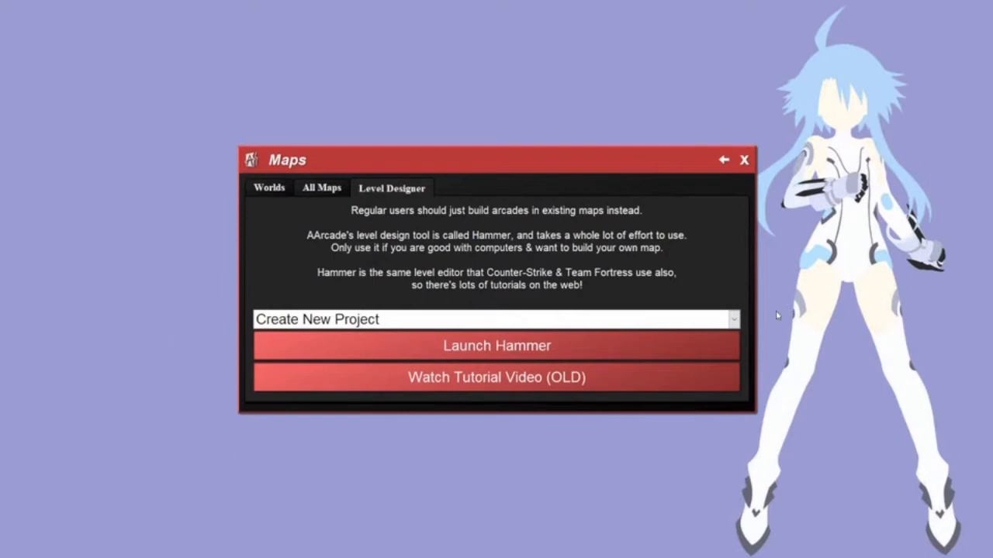
# Create a new project named Hammer_Example and launch Hammer with it.
pyautogui.click(460, 349)
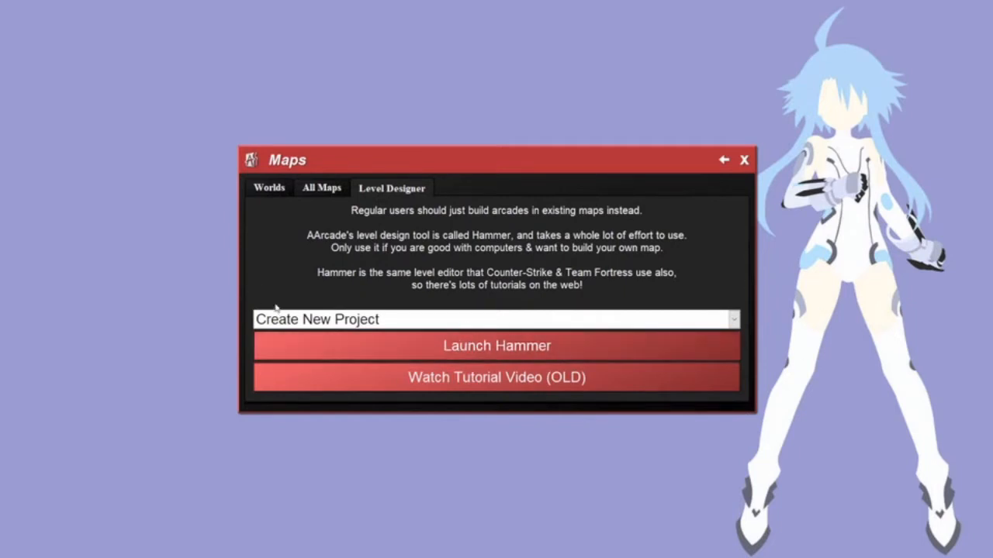
pyautogui.click(431, 344)
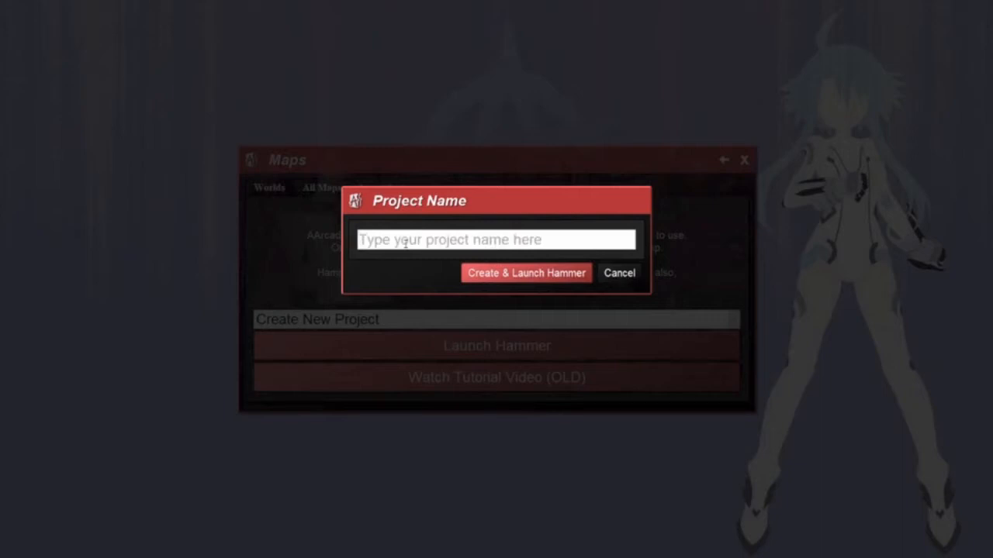
pyautogui.write('EX')
pyautogui.press('BackSpace')
pyautogui.press('BackSpace')
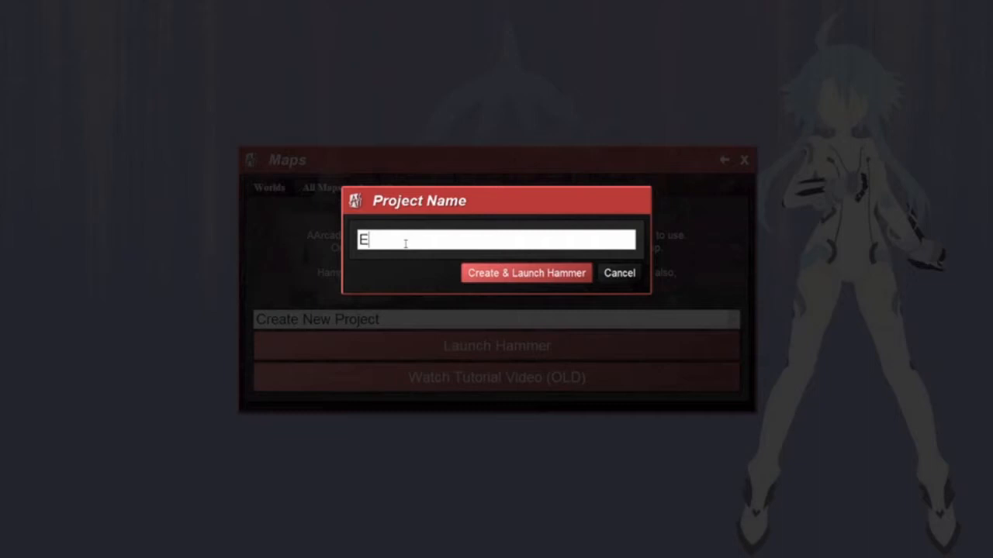
pyautogui.write('Hammer Example')
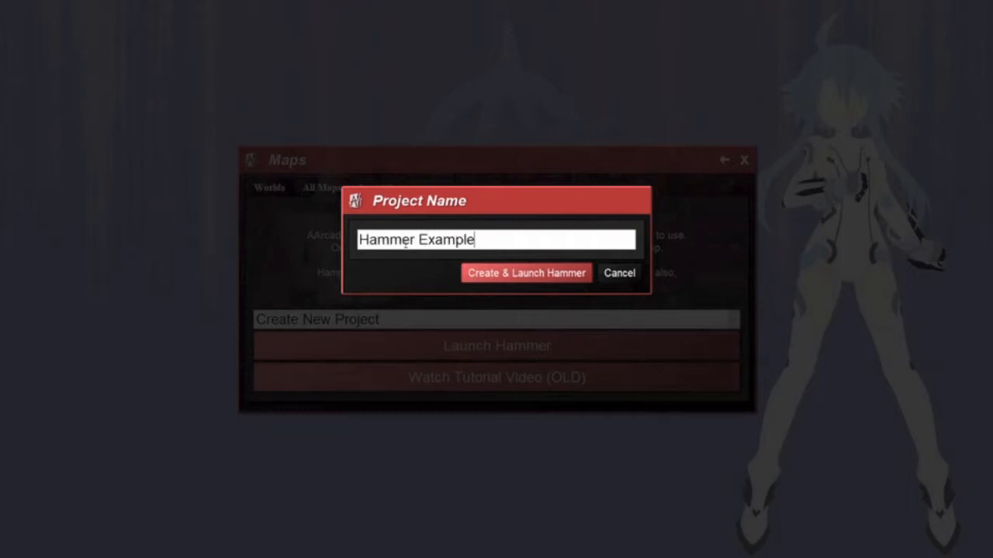
pyautogui.click(417, 239)
pyautogui.press('BackSpace')
pyautogui.press('Delete')
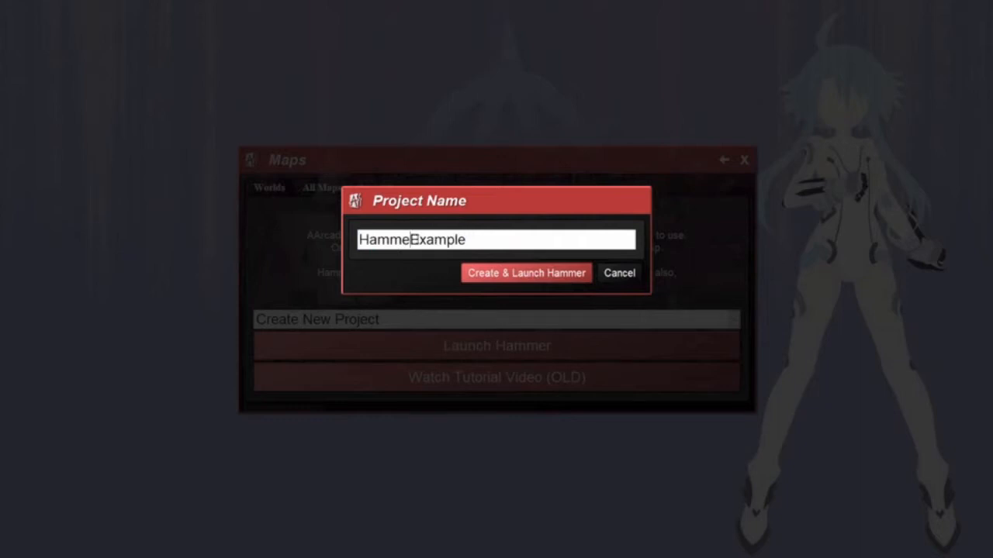
pyautogui.write('r_')
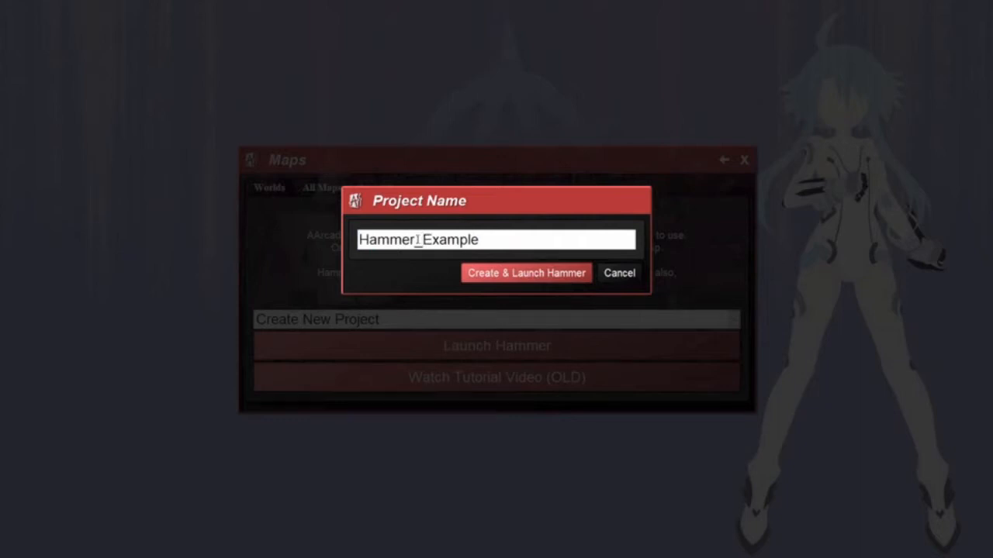
pyautogui.moveTo(417, 240)
pyautogui.mouseDown()
pyautogui.moveTo(426, 244)
pyautogui.moveTo(412, 241)
pyautogui.mouseUp()
pyautogui.write('_')
pyautogui.doubleClick(422, 243)
pyautogui.click(422, 244)
pyautogui.moveTo(481, 239); pyautogui.dragTo(355, 241)
pyautogui.click(475, 281)
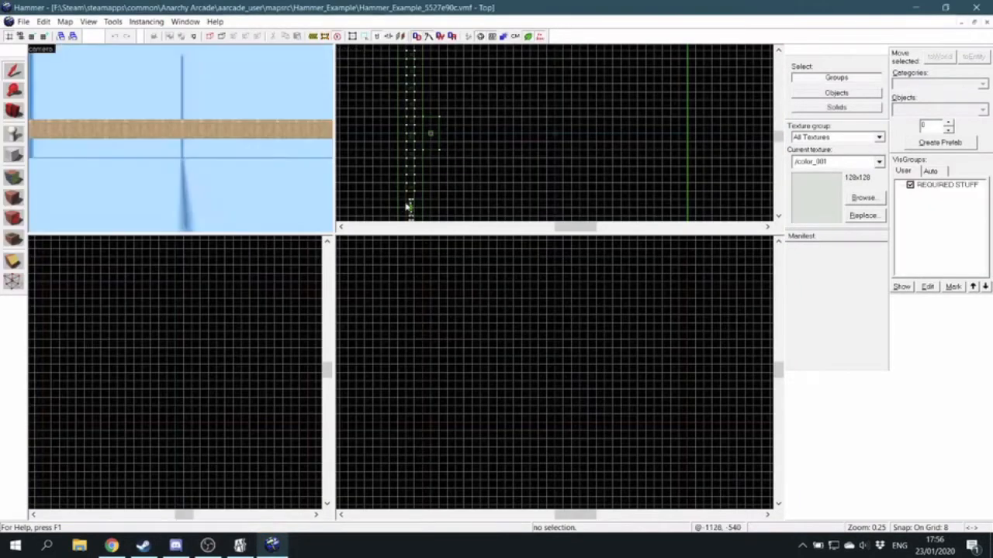
# Fly the 3D camera around the new map to examine its skybox, fence and grass floor.
pyautogui.press('Up')
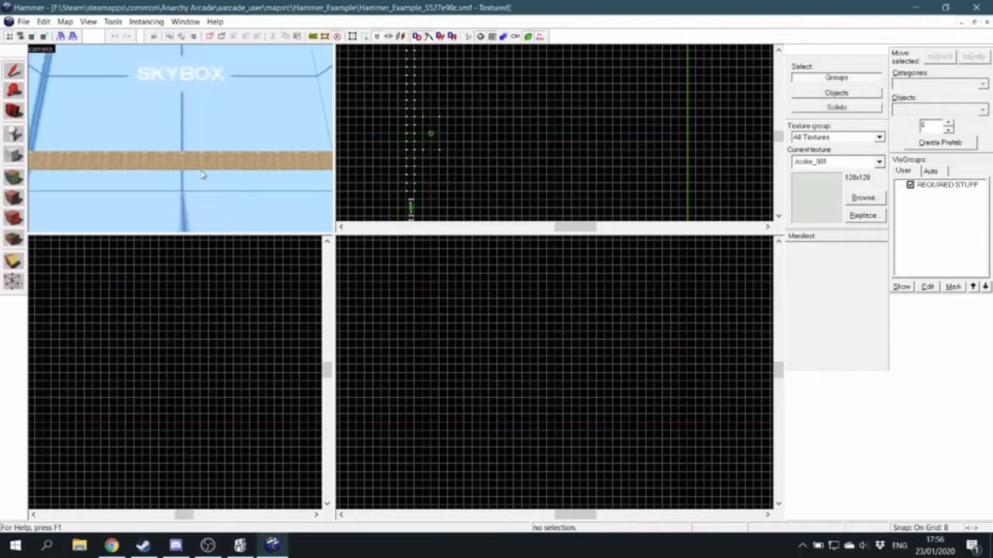
pyautogui.press('w')
pyautogui.press('Down')
pyautogui.press('Left')
pyautogui.press('Up')
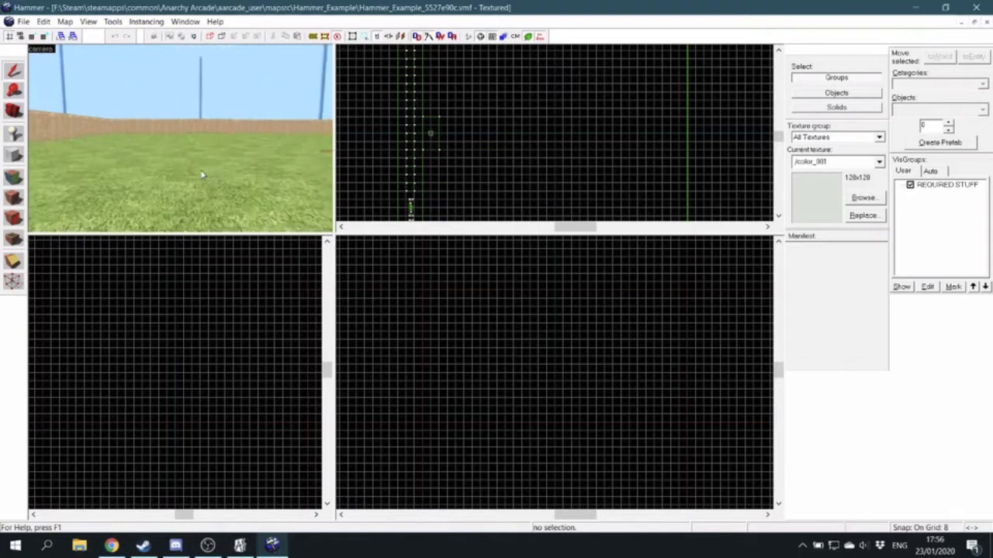
pyautogui.press('Up')
pyautogui.press('s')
pyautogui.press('Up')
pyautogui.press('w')
pyautogui.press('Left')
pyautogui.press('Down')
pyautogui.press('Down')
pyautogui.press('Left')
pyautogui.press('a')
pyautogui.press('Right')
pyautogui.press('Down')
pyautogui.press('a')
pyautogui.press('Up')
pyautogui.press('Up')
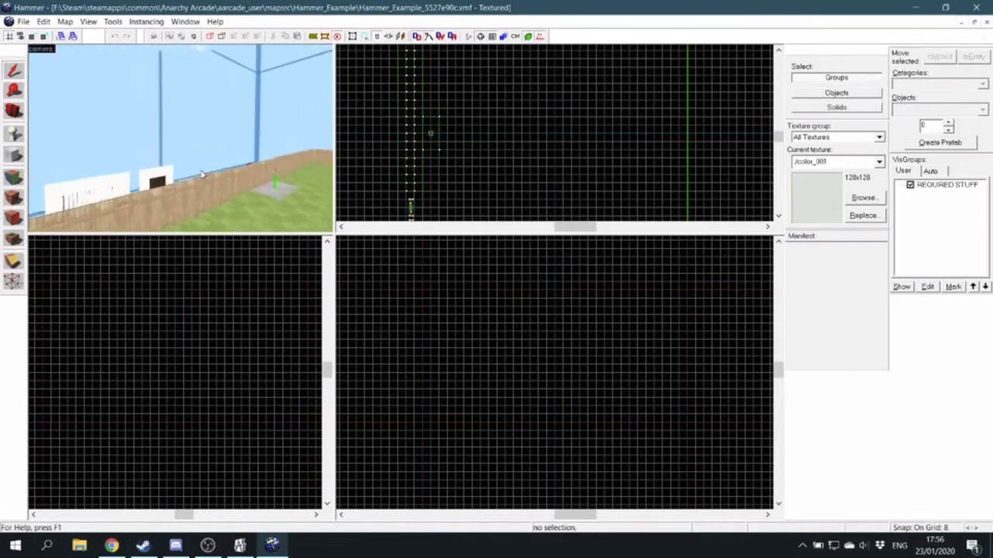
# Inspect the row of sample blocks, walls and props outside the fence in the 3D view.
pyautogui.press('Down')
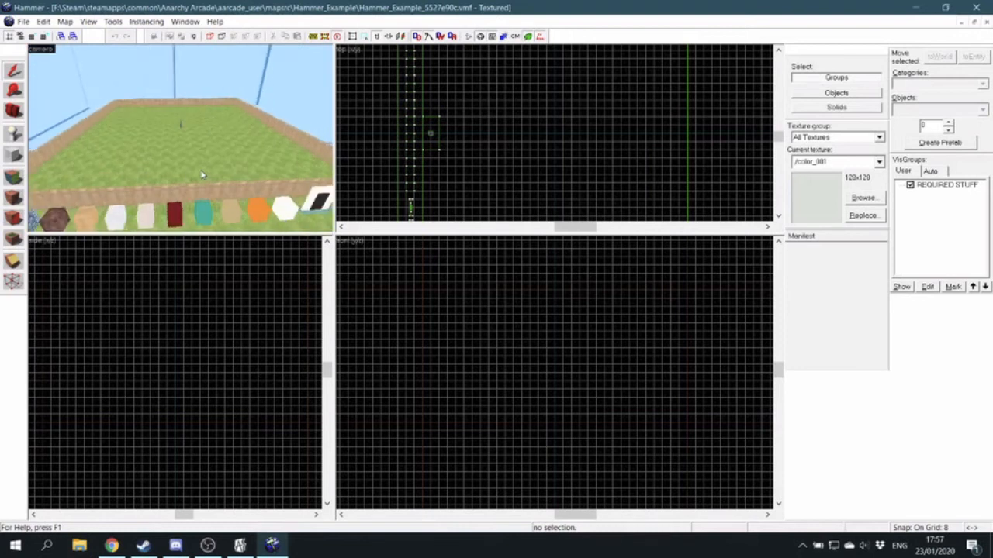
pyautogui.press('Right')
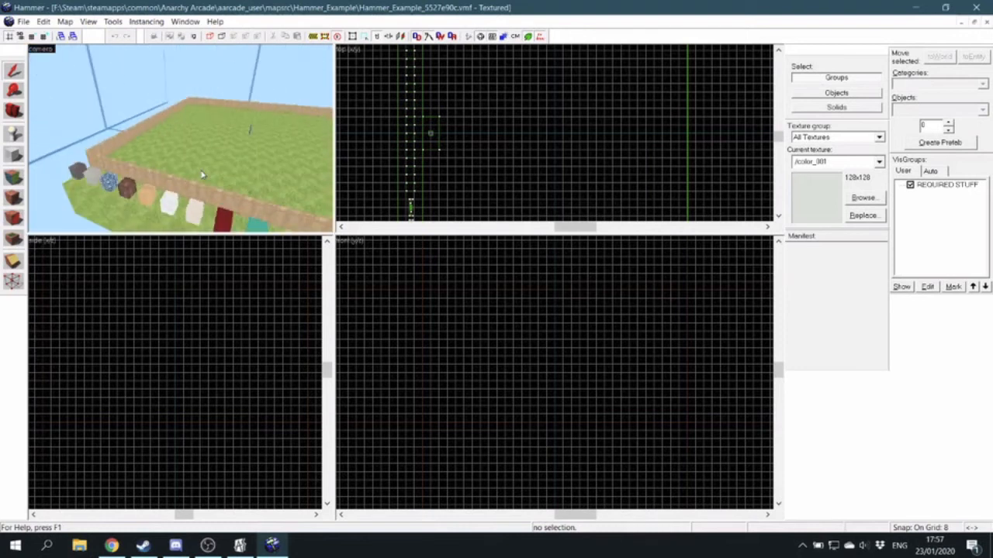
pyautogui.press('Right')
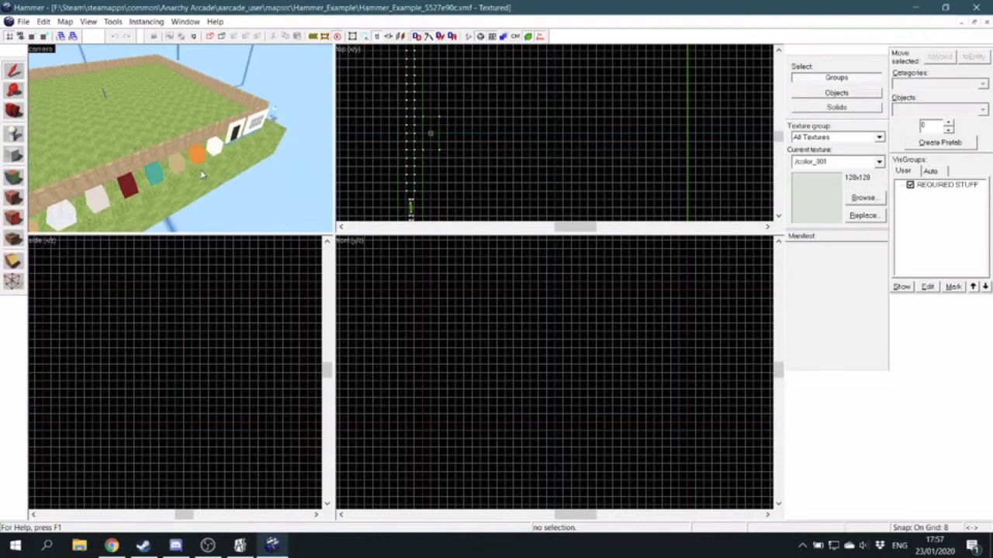
pyautogui.press('w')
pyautogui.press('Left')
pyautogui.press('s')
pyautogui.press('Right')
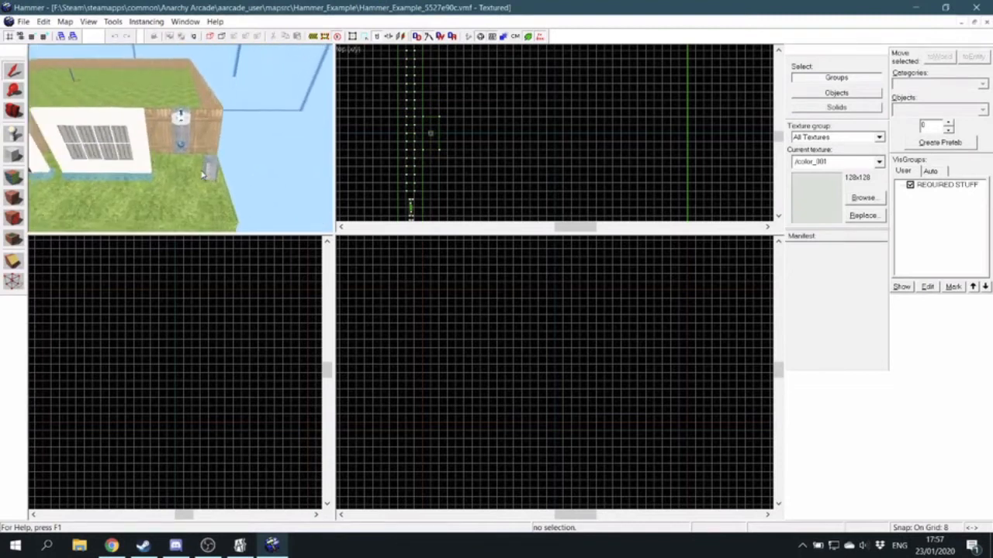
pyautogui.press('w')
pyautogui.press('s')
pyautogui.press('w')
pyautogui.press('w')
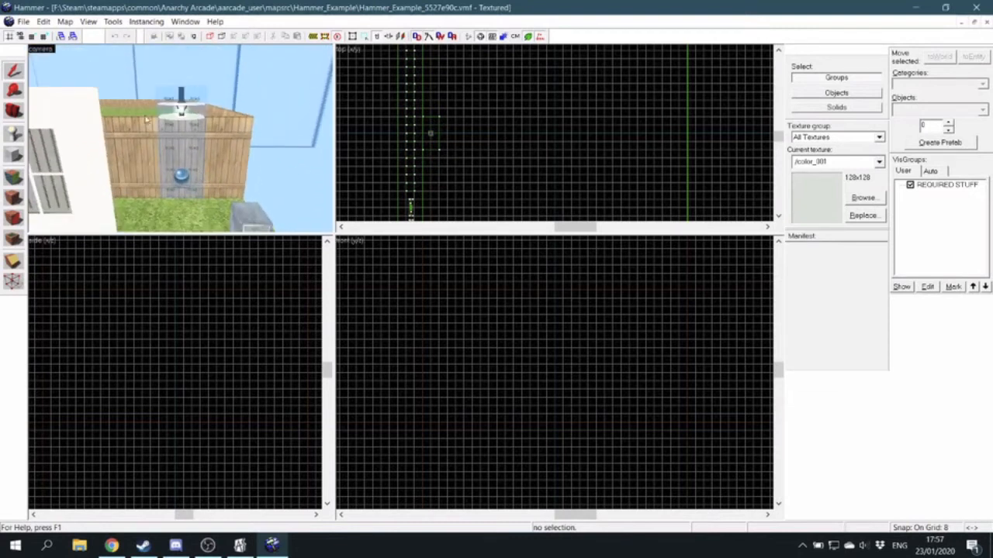
# Enlarge the 3D camera view by moving the divider between the four viewports.
pyautogui.click(332, 232)
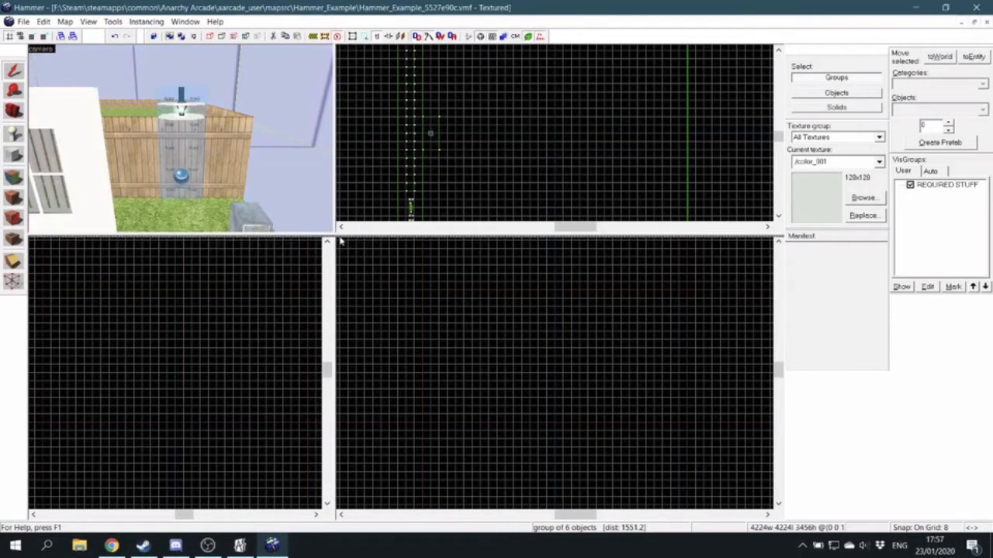
pyautogui.moveTo(451, 328); pyautogui.dragTo(450, 327)
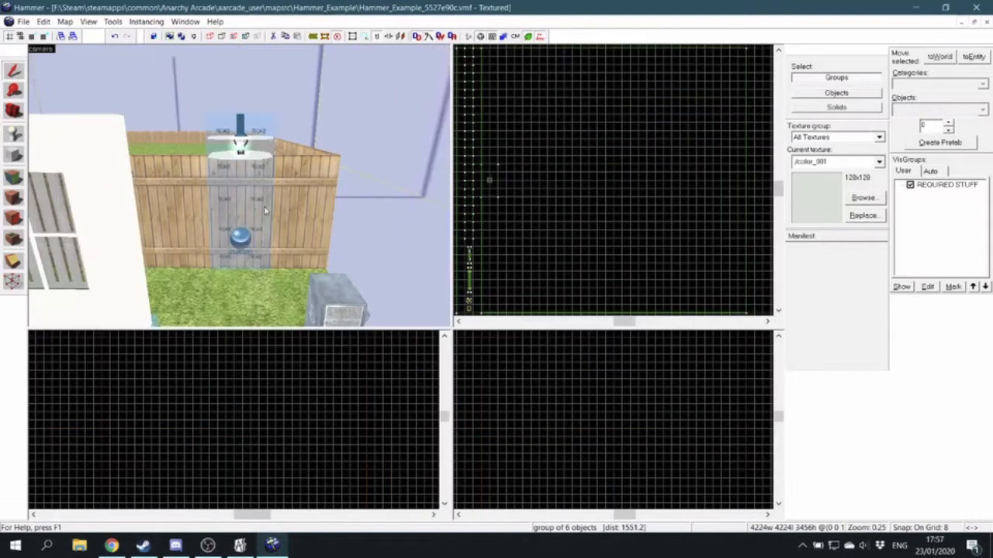
# Examine the sample window, door and coloured or textured blocks up close in the enlarged 3D view.
pyautogui.press('s')
pyautogui.press('d')
pyautogui.press('w')
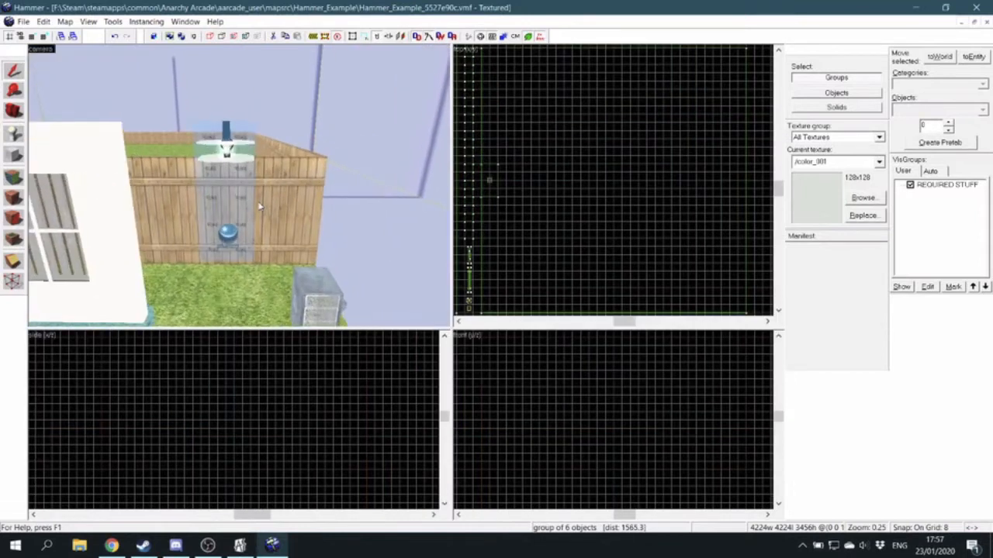
pyautogui.press('w')
pyautogui.press('s')
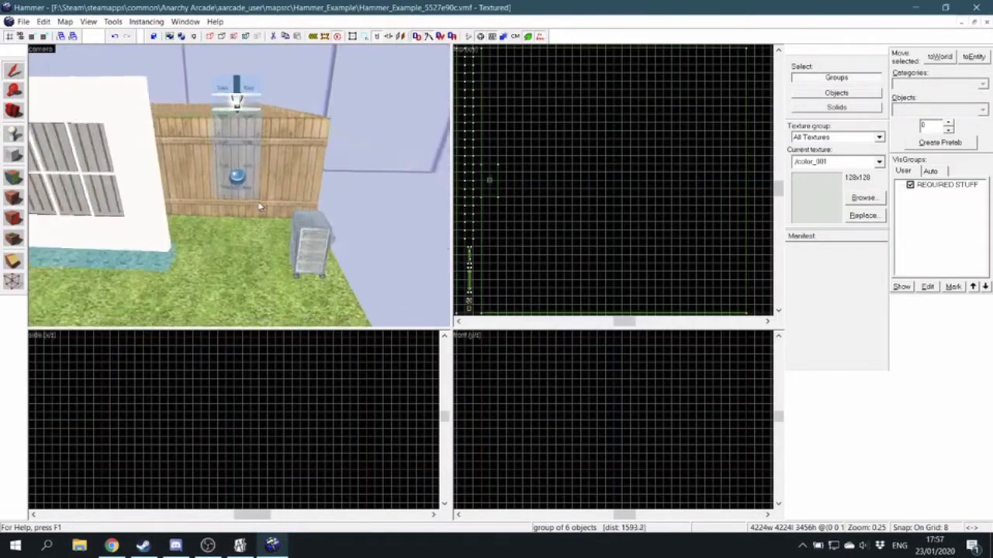
pyautogui.press('w')
pyautogui.press('a')
pyautogui.press('s')
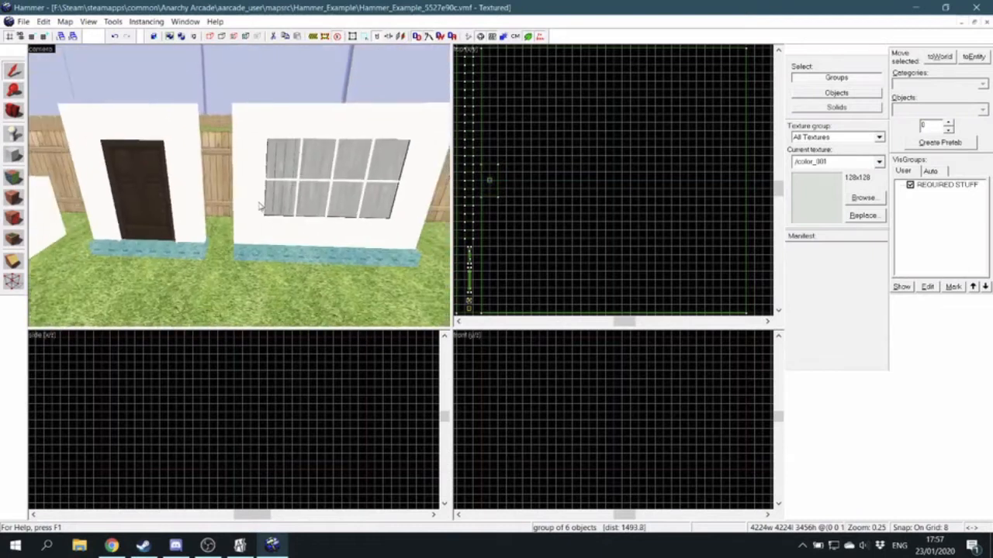
pyautogui.press('a')
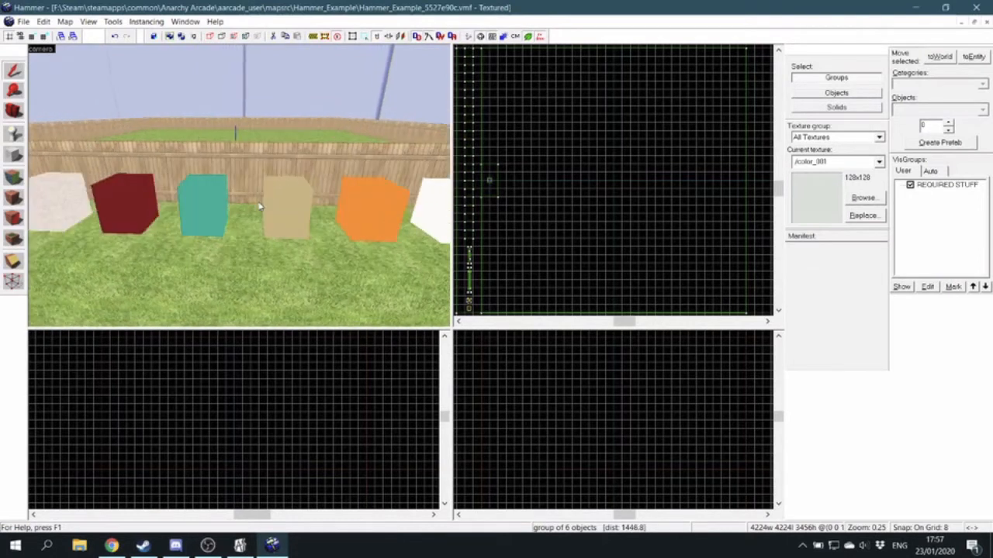
pyautogui.press('a')
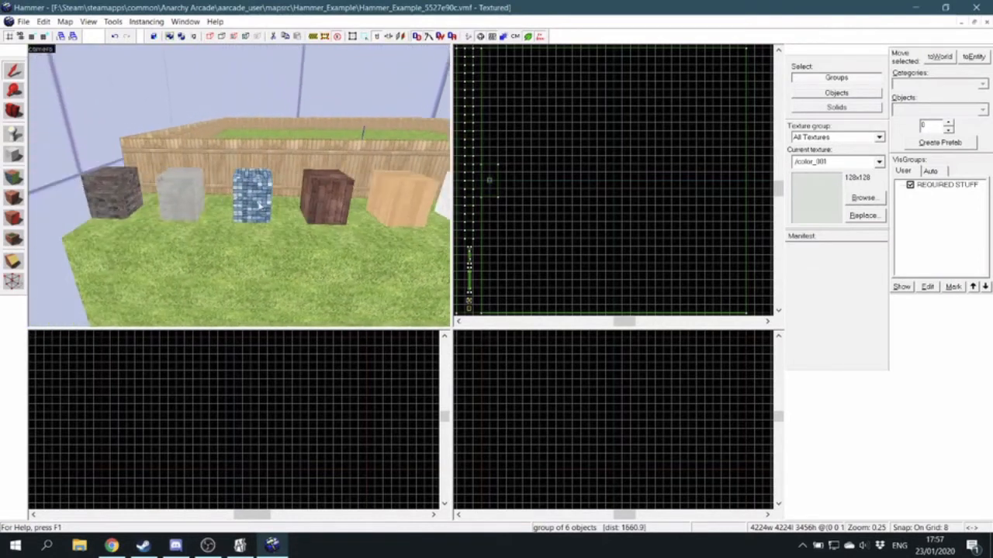
# Look over the fenced lawn and the concrete pad with the player start marker in the 3D view.
pyautogui.press('w')
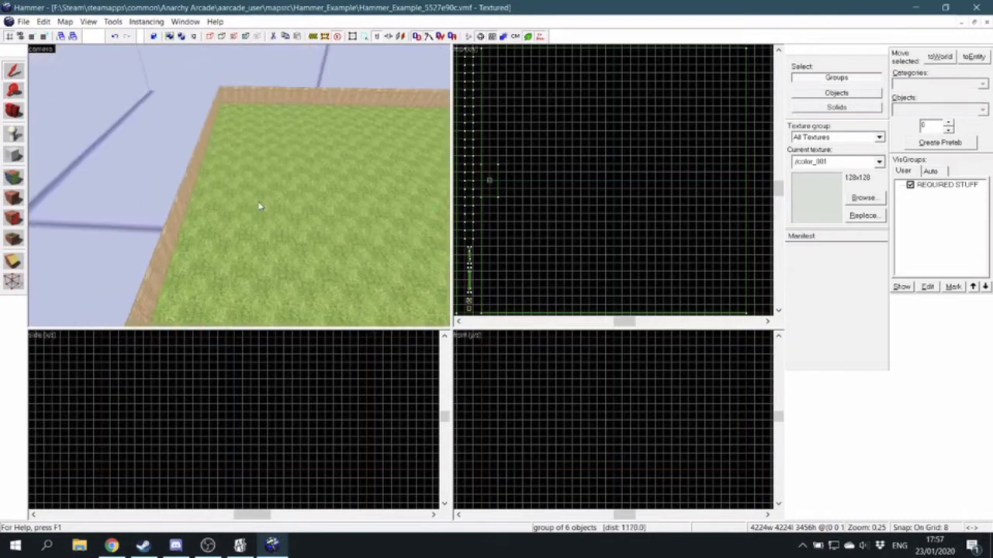
pyautogui.press('w')
pyautogui.press('w')
pyautogui.press('s')
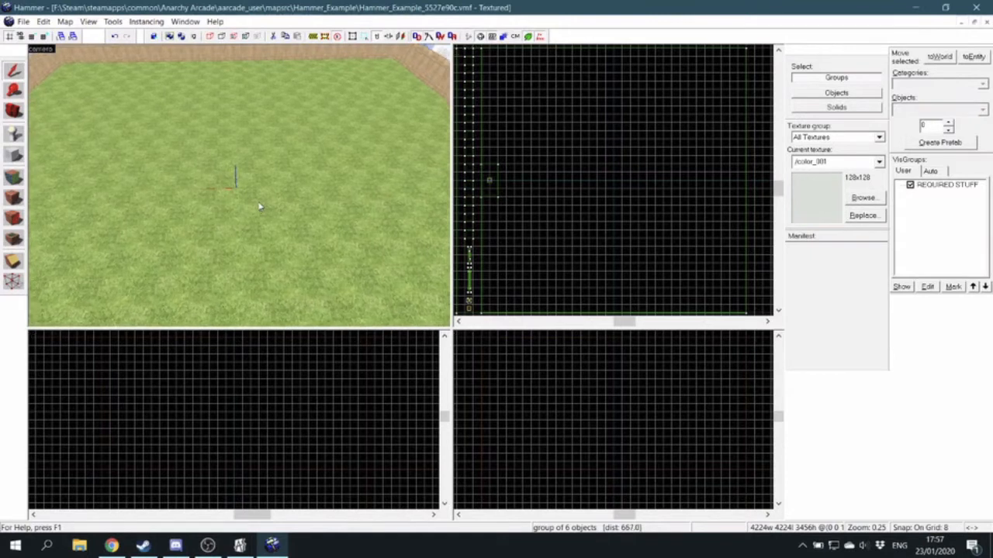
pyautogui.press('s')
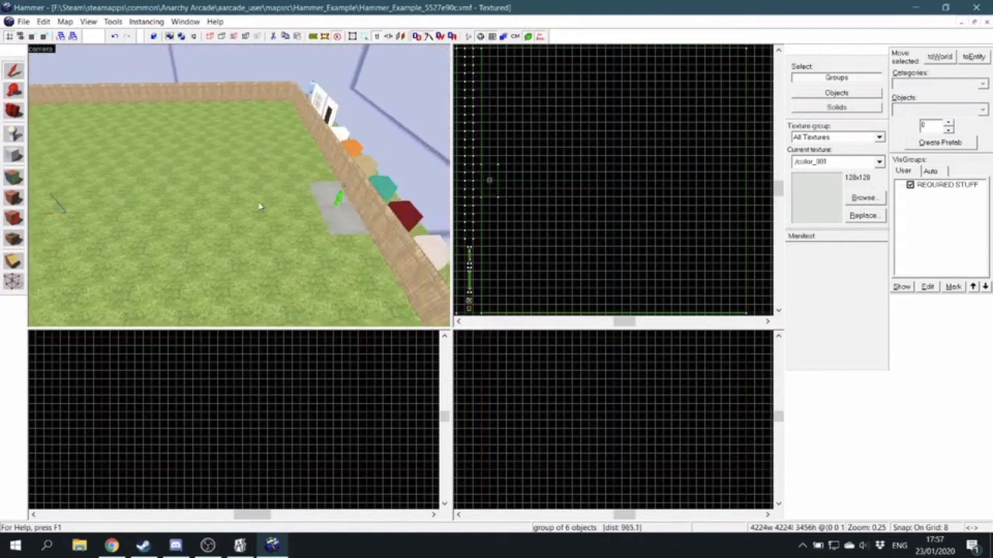
pyautogui.press('s')
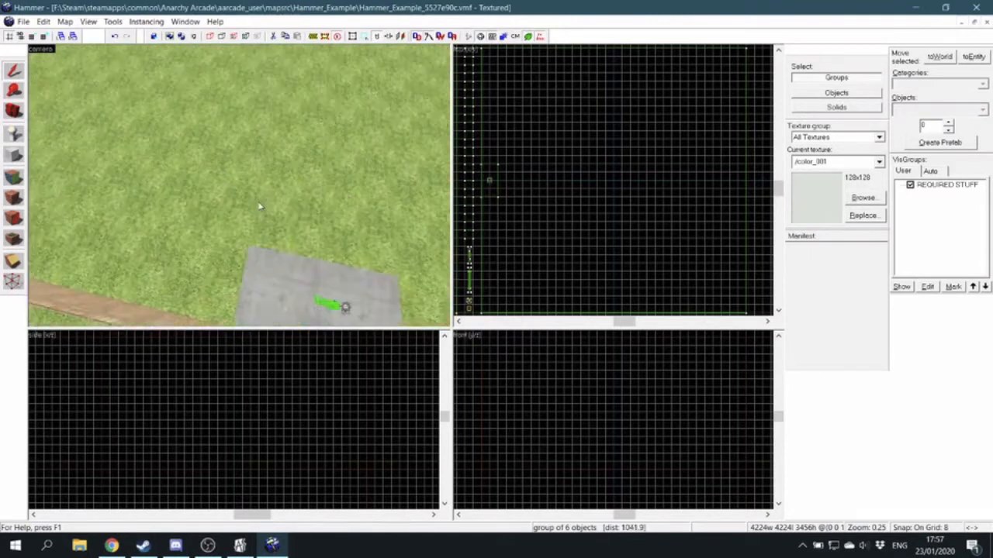
pyautogui.press('w')
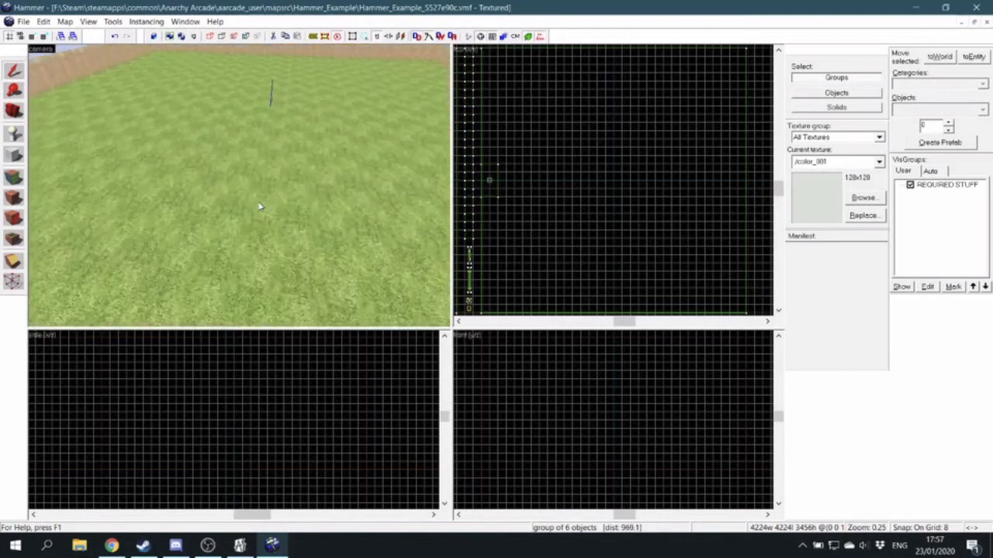
pyautogui.press('s')
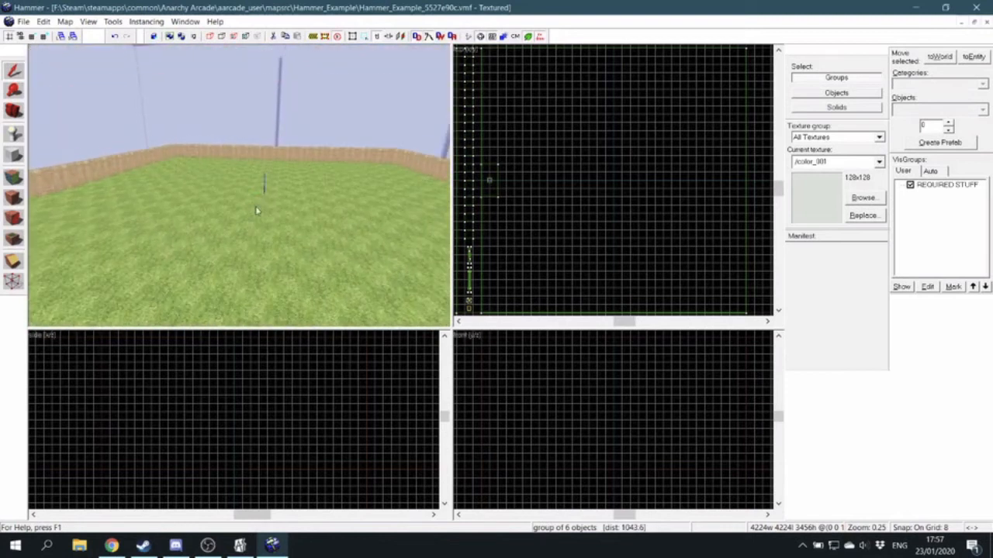
pyautogui.press('w')
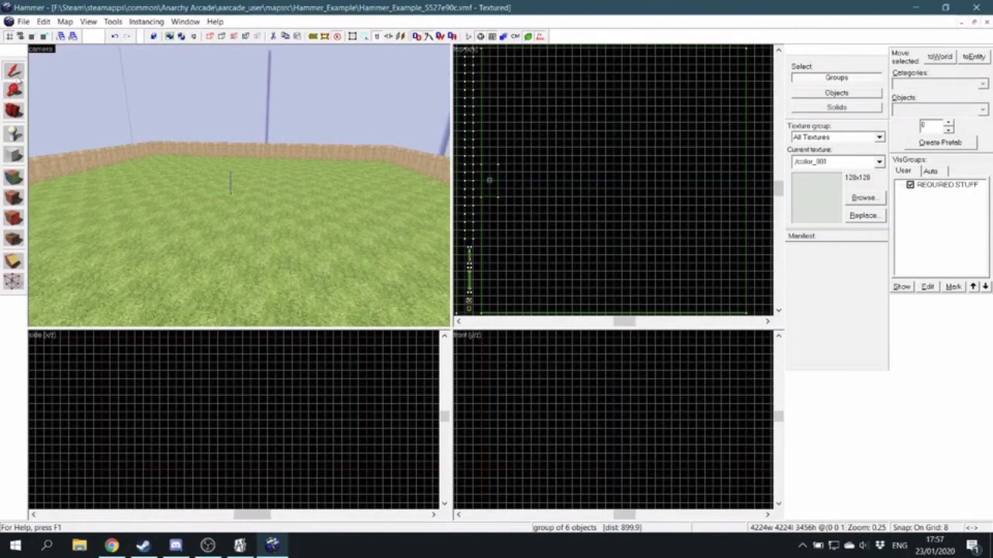
# Select the fenced lawn object in the 3D view, examine which parts belong to it, and clear the selection.
pyautogui.click(243, 204)
pyautogui.press('w')
pyautogui.press('s')
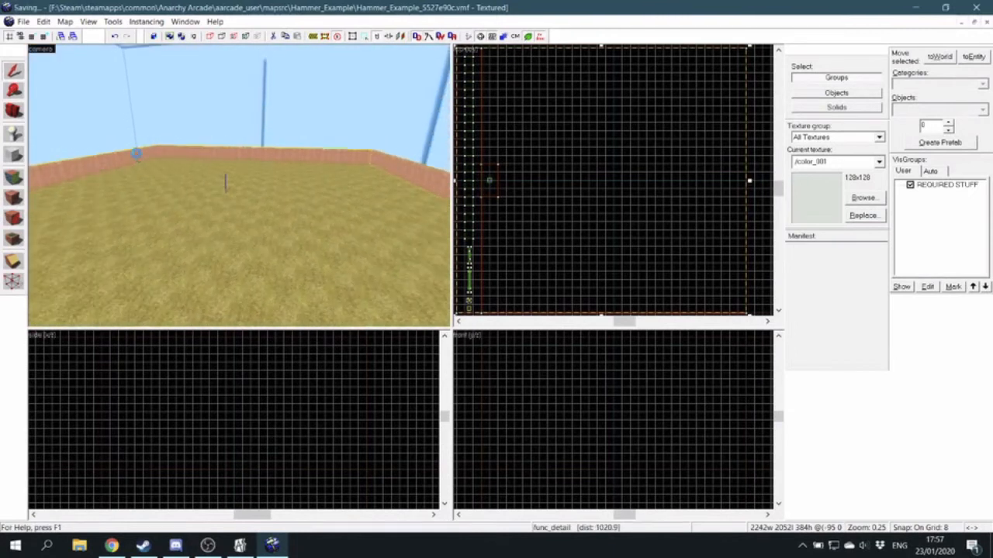
pyautogui.press('w')
pyautogui.press('s')
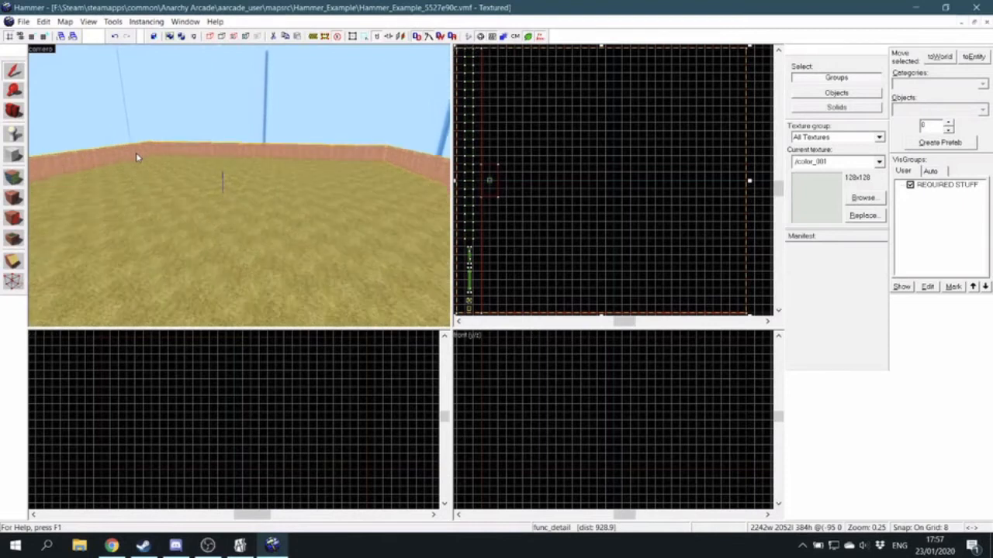
pyautogui.press('w')
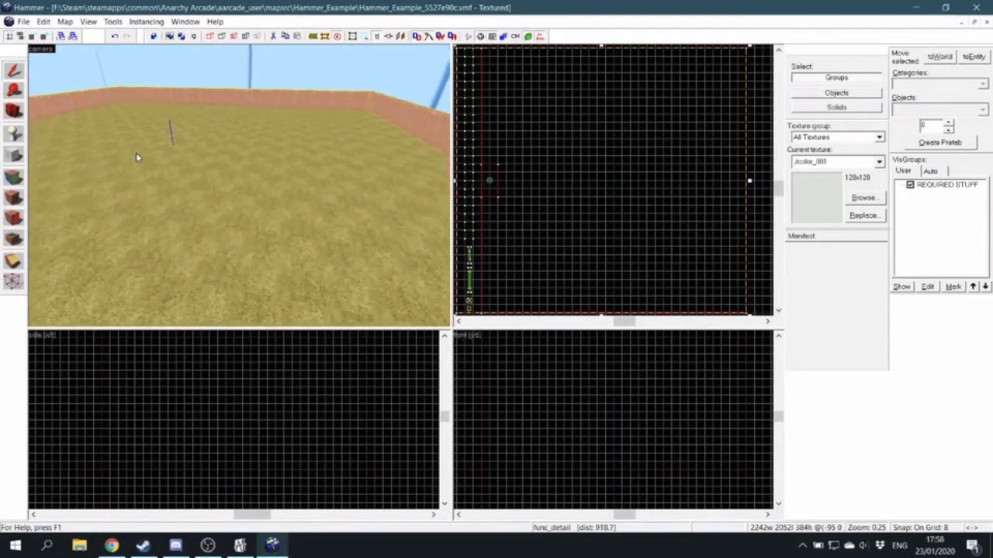
pyautogui.press('s')
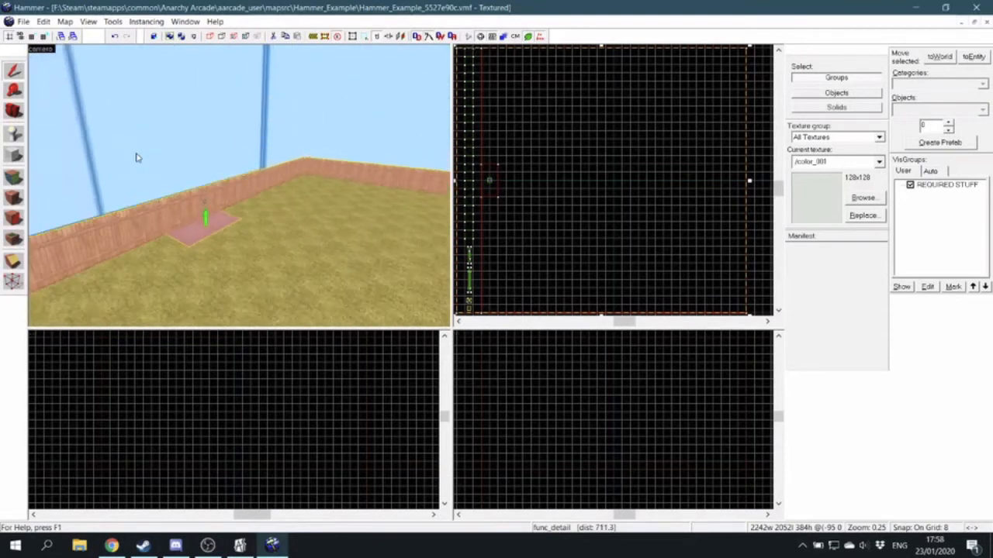
pyautogui.press('d')
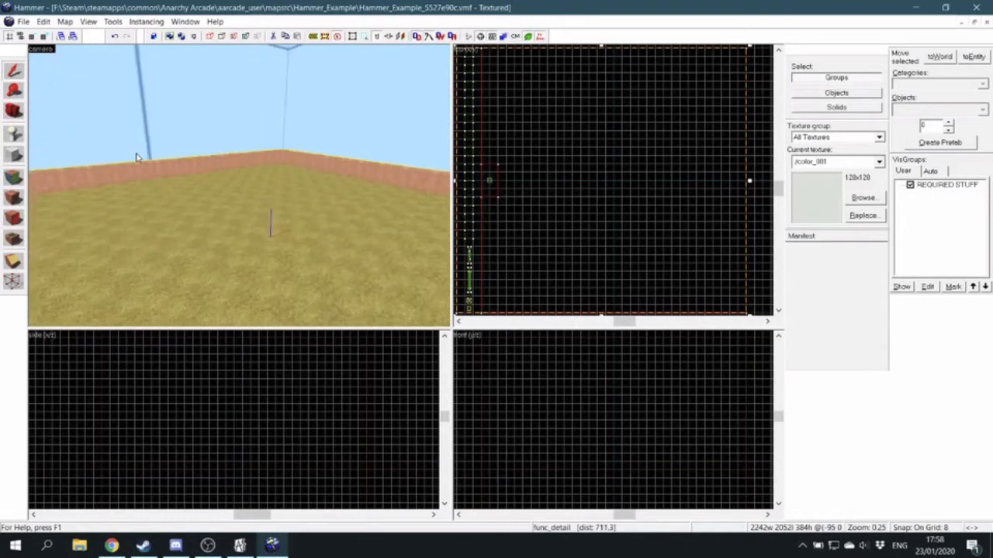
pyautogui.press('Escape')
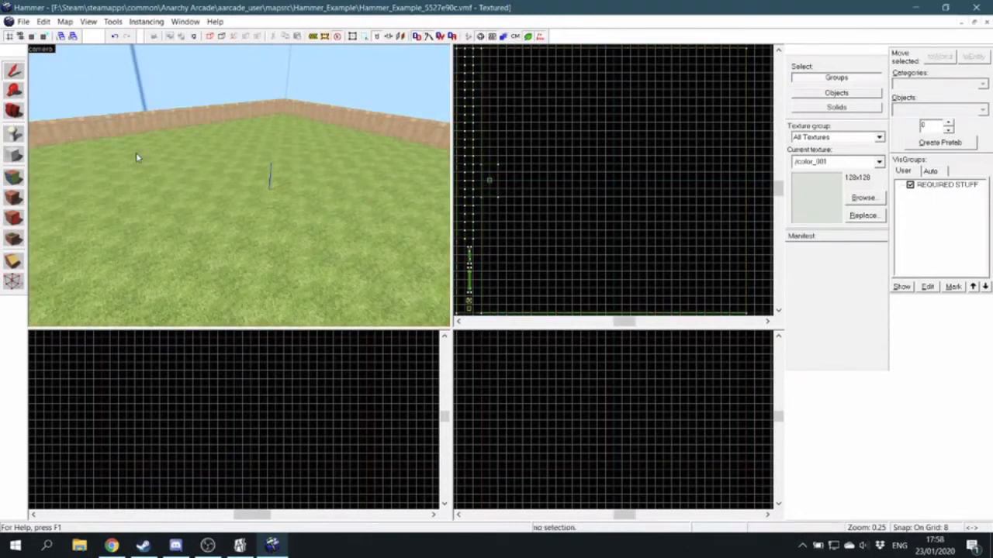
# Look over the fenced lawn, concrete pad and row of sample blocks from several angles in the 3D view.
pyautogui.press('a')
pyautogui.press('a')
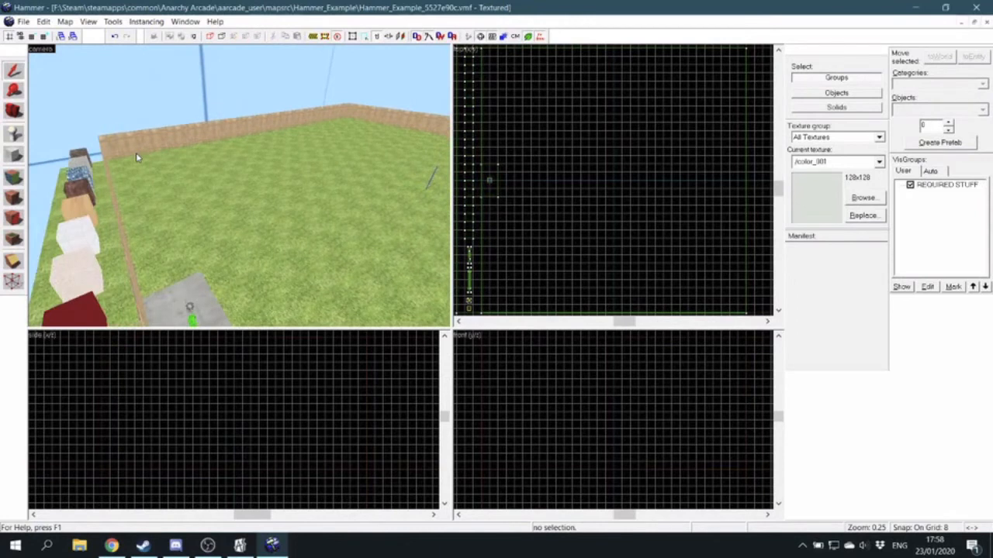
pyautogui.press('a')
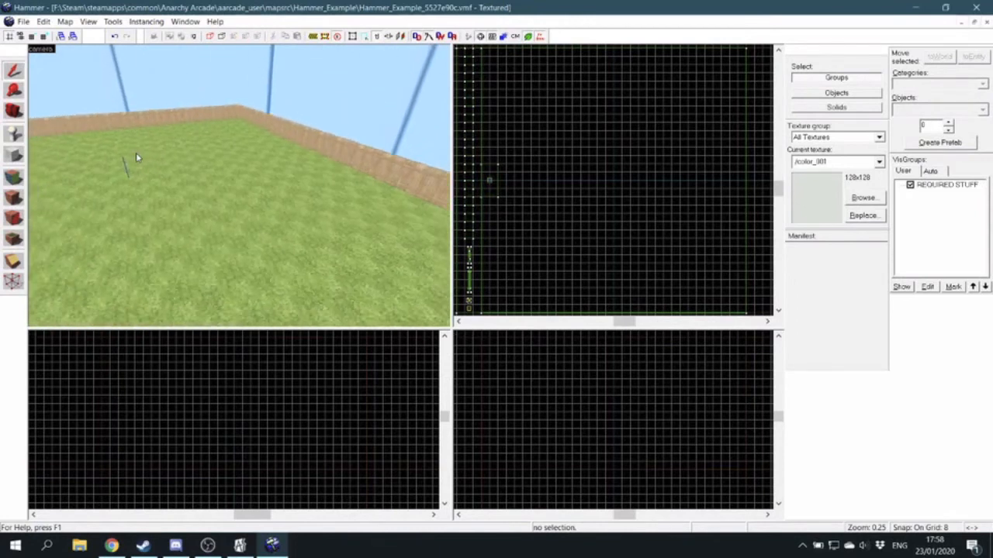
pyautogui.press('d')
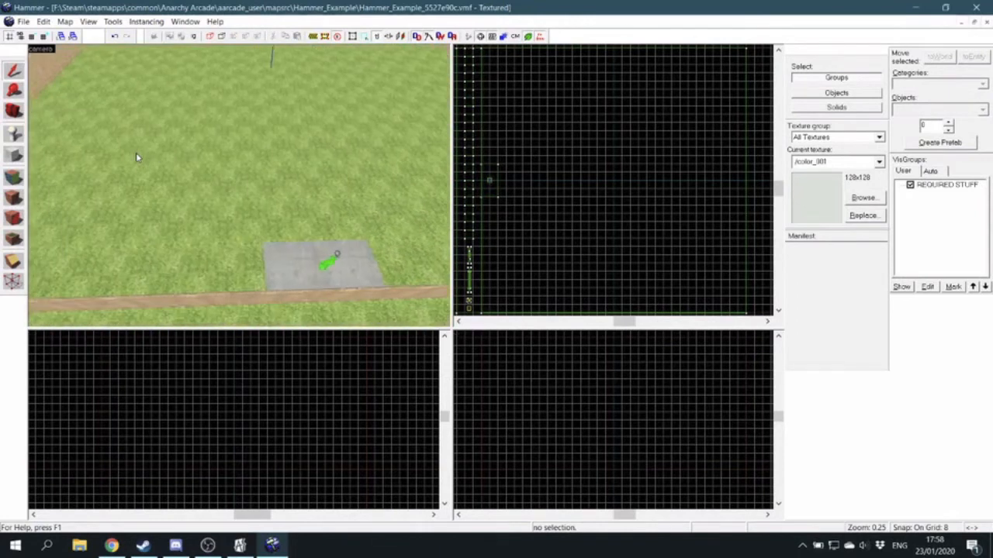
pyautogui.press('w')
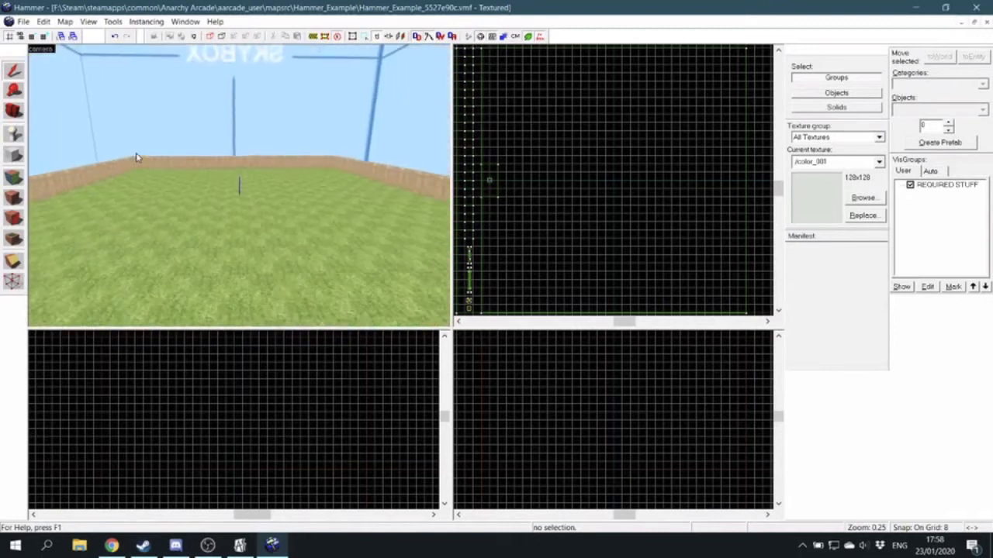
pyautogui.press('s')
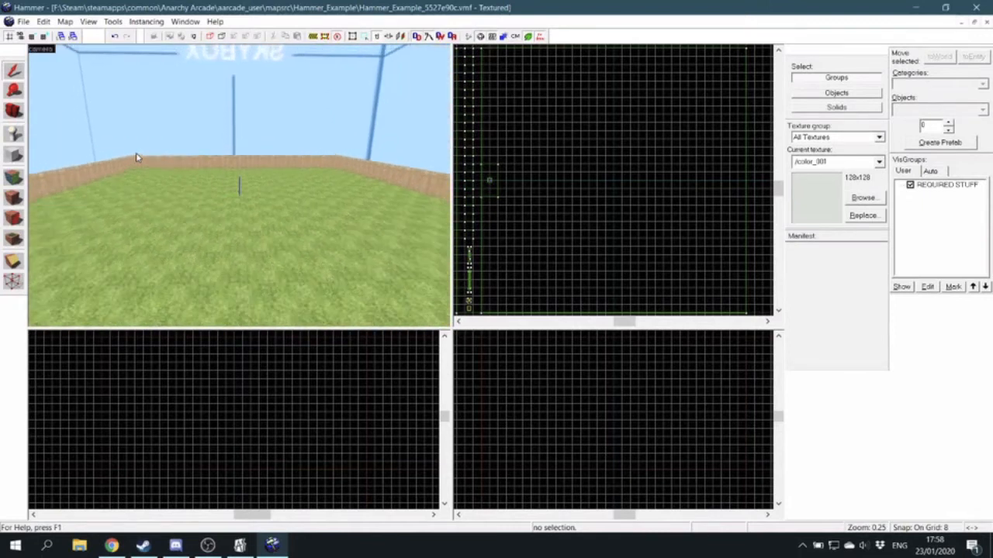
pyautogui.press('w')
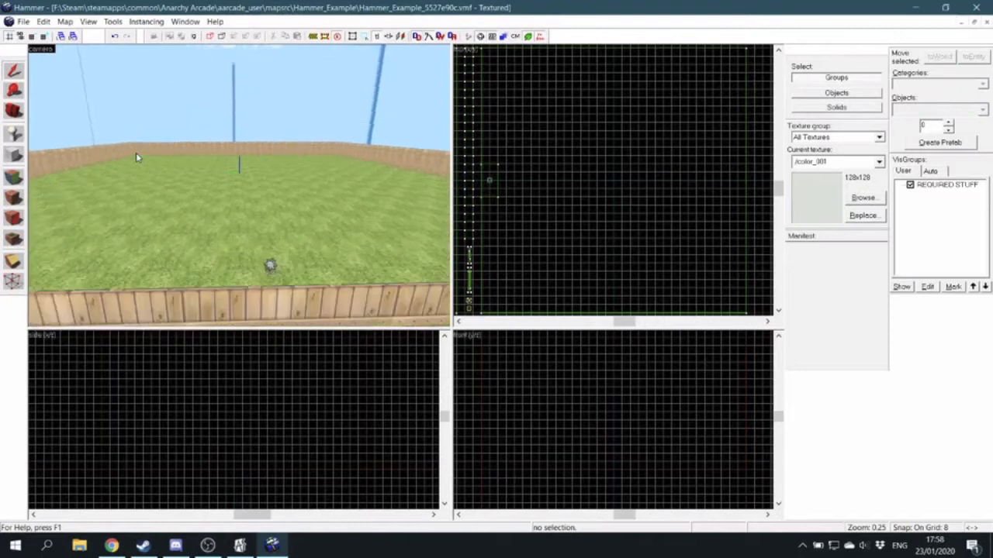
pyautogui.press('w')
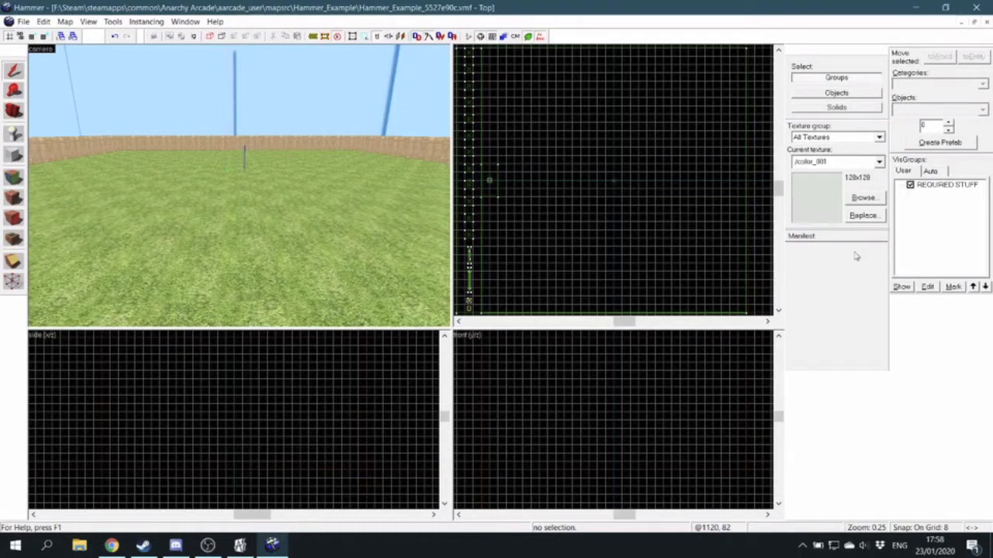
# Open the texture browser for the current texture and look through the first rows of available textures.
pyautogui.click(854, 197)
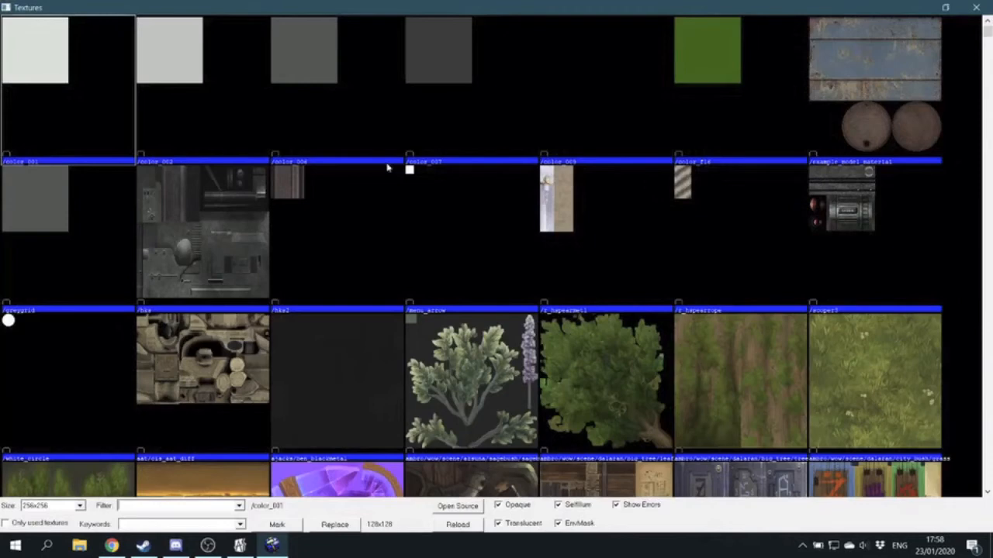
pyautogui.scroll(-5, 225, 159)
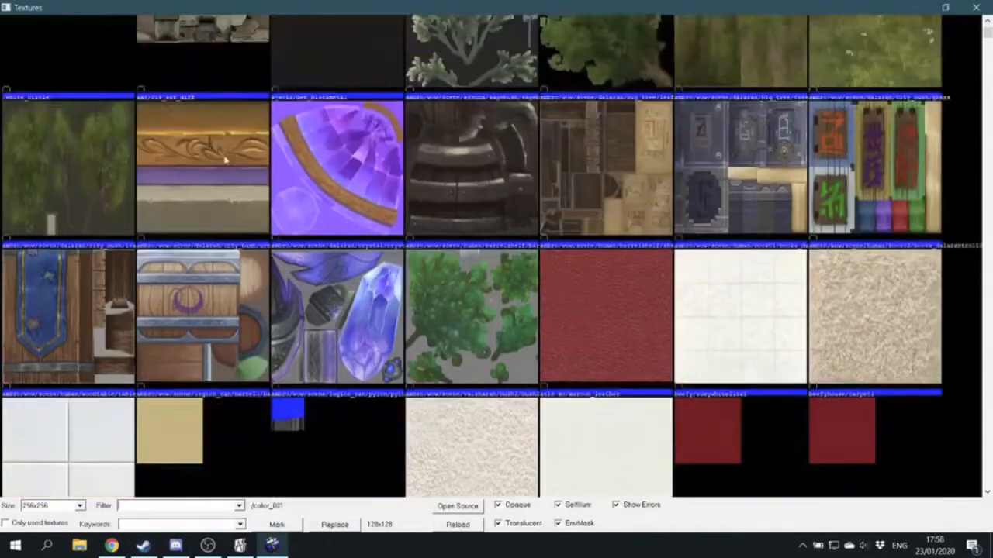
pyautogui.scroll(5, 225, 160)
pyautogui.scroll(-12, 225, 160)
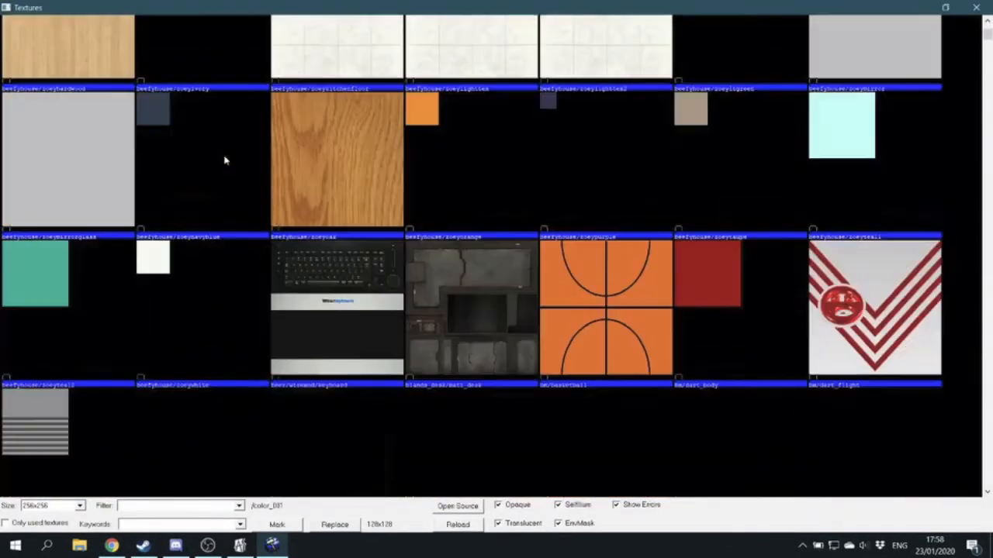
pyautogui.scroll(-2, 225, 160)
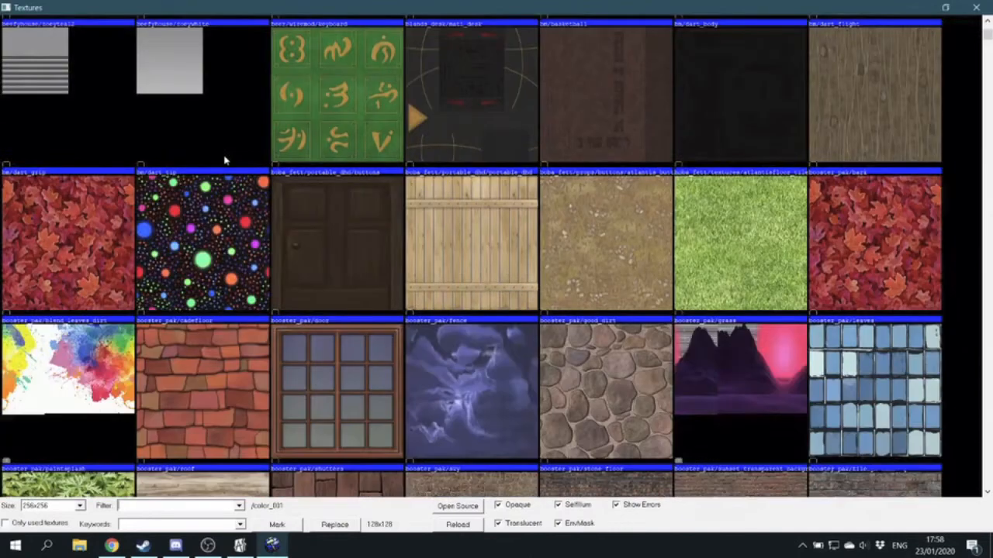
pyautogui.scroll(-2, 225, 161)
pyautogui.scroll(8, 225, 160)
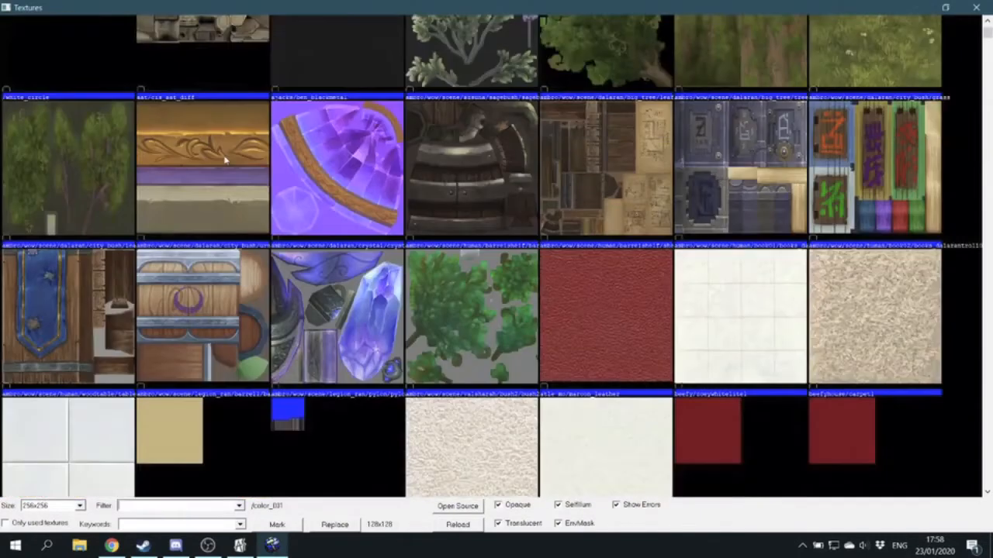
pyautogui.scroll(6, 225, 159)
pyautogui.scroll(-8, 224, 161)
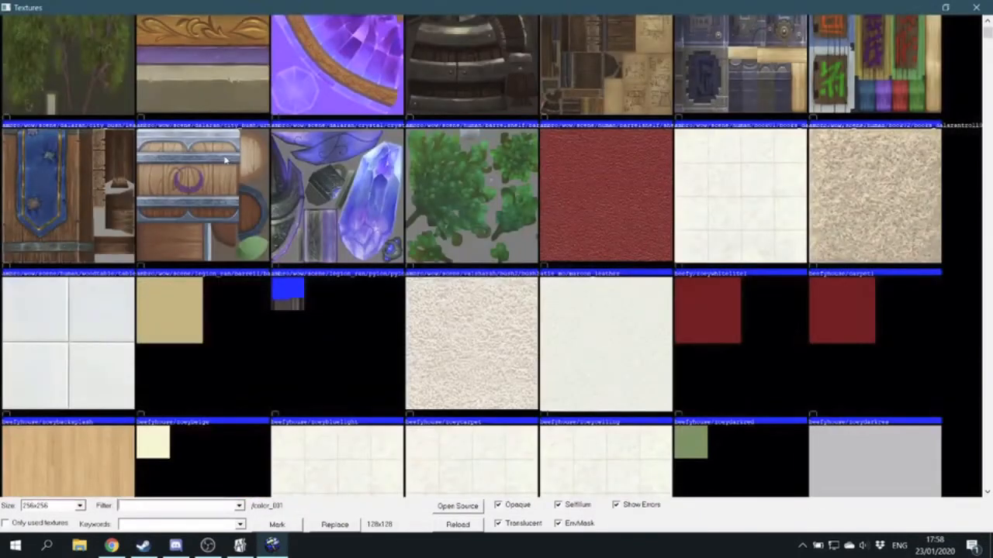
pyautogui.scroll(8, 223, 164)
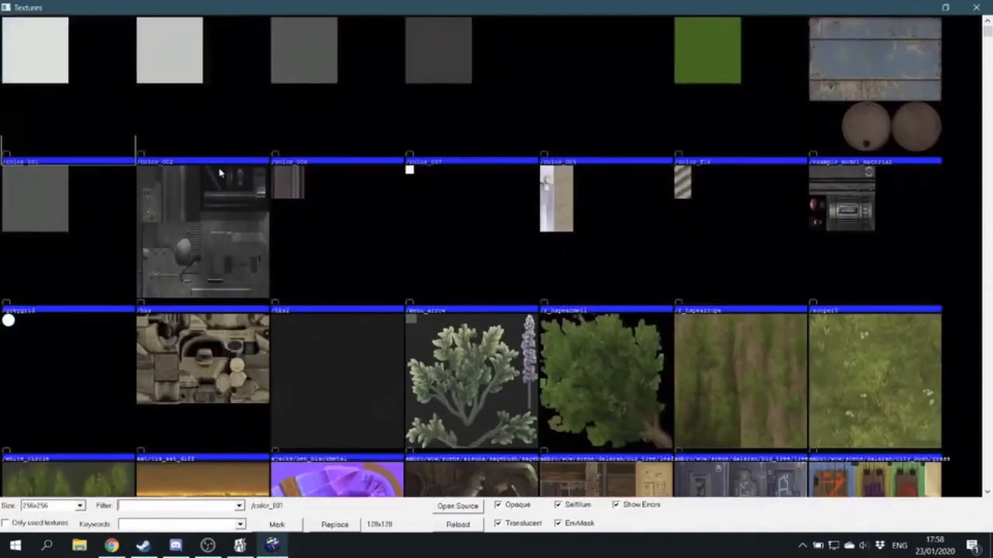
# Choose the booster_pak/wood texture from the texture browser as the current texture.
pyautogui.scroll(-10, 222, 169)
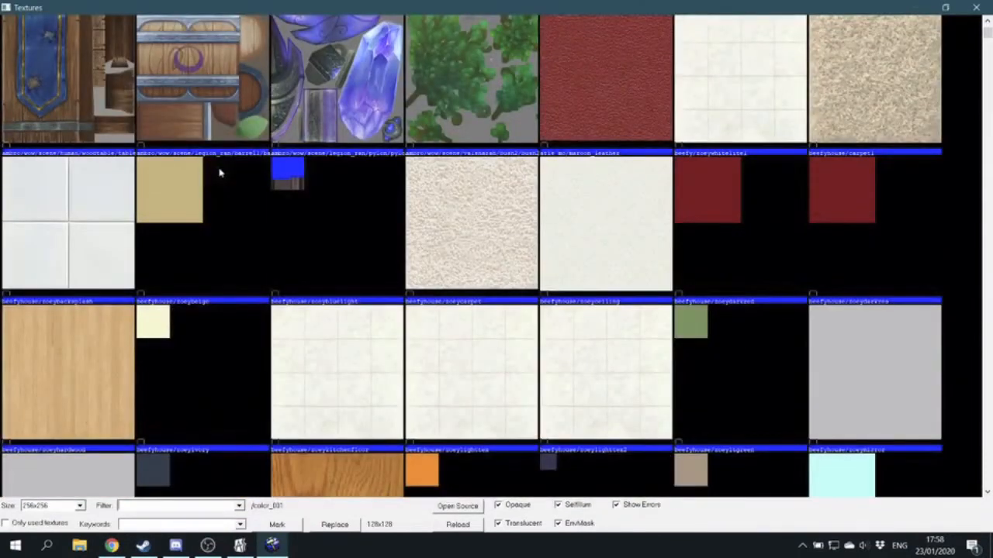
pyautogui.scroll(-12, 220, 173)
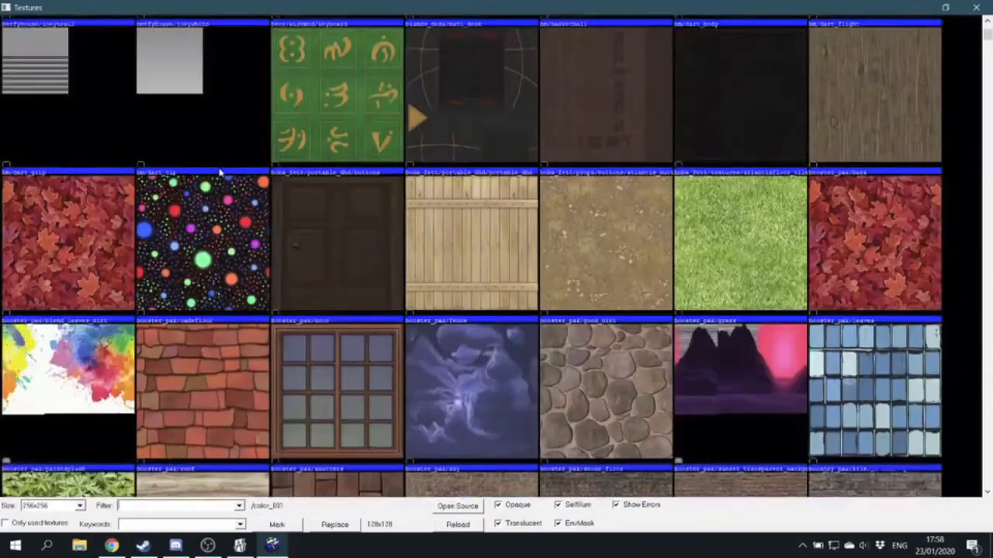
pyautogui.scroll(-2, 220, 172)
pyautogui.scroll(-5, 219, 173)
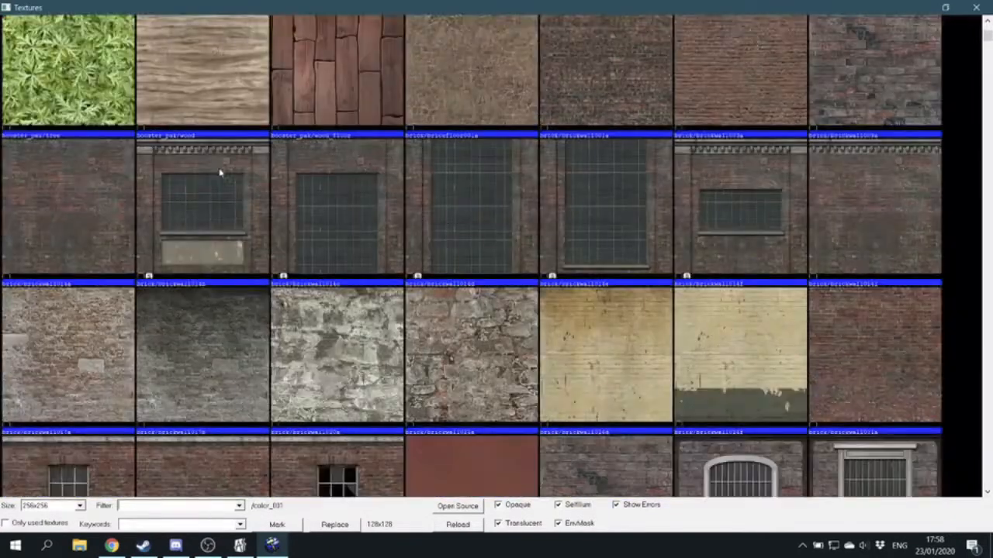
pyautogui.scroll(2, 220, 173)
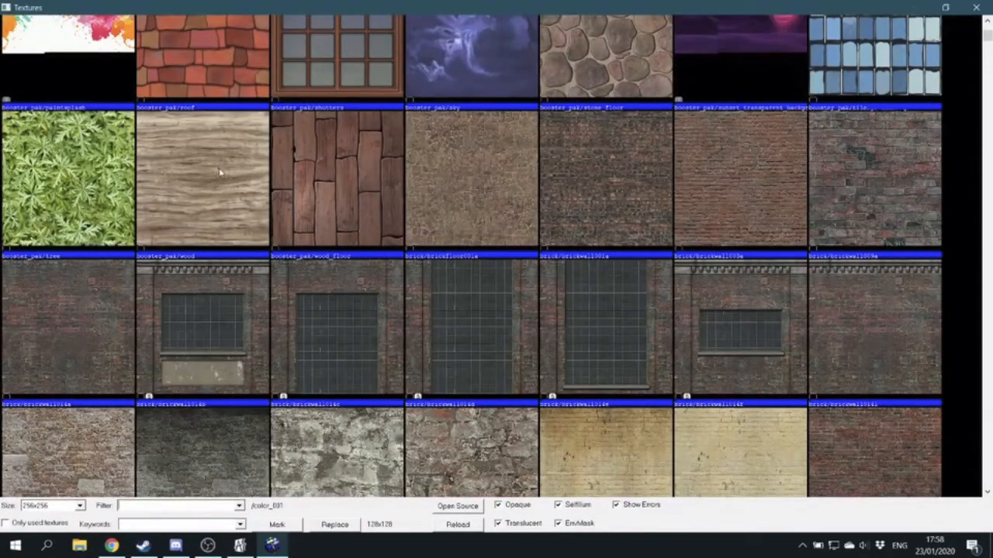
pyautogui.click(220, 173)
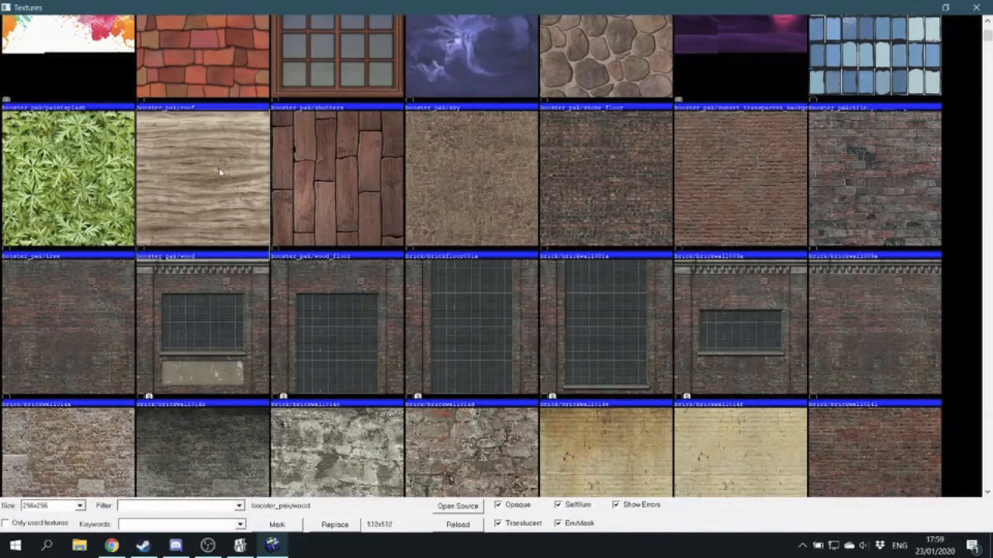
pyautogui.doubleClick(219, 173)
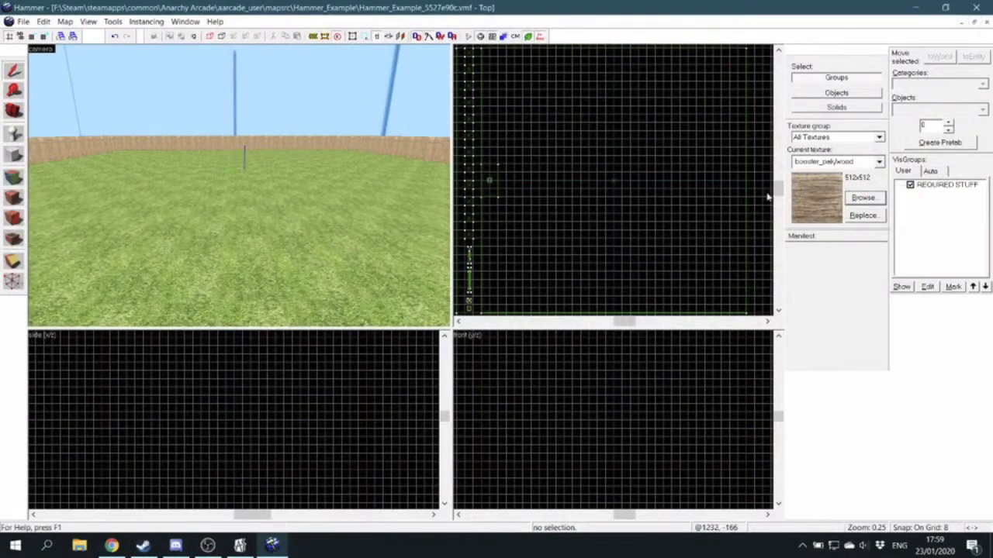
# Select the info_player_start figure on the concrete pad and bring it up close in the top view.
pyautogui.click(212, 122)
pyautogui.press('s')
pyautogui.press('w')
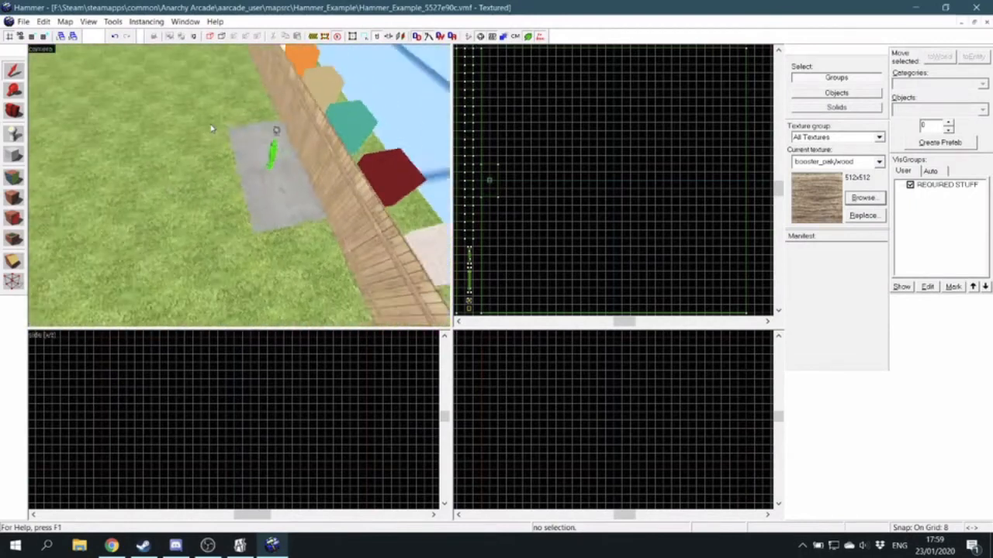
pyautogui.press('w')
pyautogui.press('w')
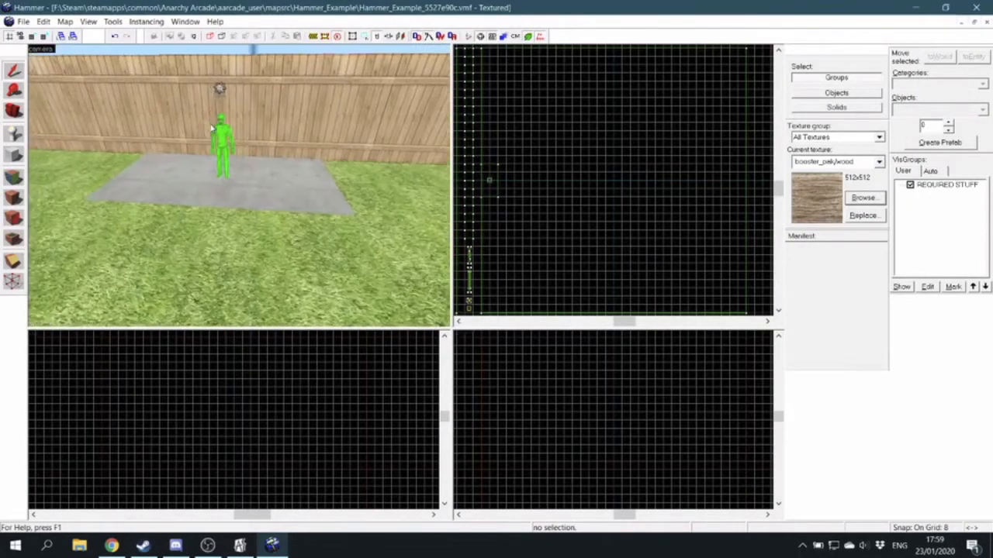
pyautogui.press('w')
pyautogui.press('w')
pyautogui.press('z')
pyautogui.click(229, 165)
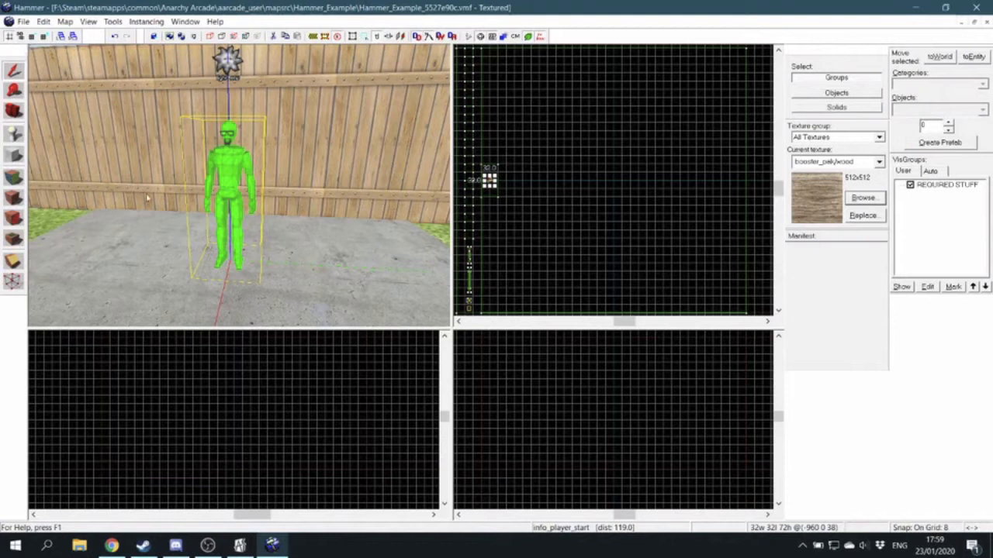
pyautogui.scroll(3, 486, 189)
pyautogui.scroll(5, 486, 188)
pyautogui.moveTo(504, 160)
pyautogui.keyDown('shift'); pyautogui.mouseDown()
pyautogui.moveTo(599, 165)
pyautogui.moveTo(500, 160)
pyautogui.mouseUp(); pyautogui.keyUp('shift')
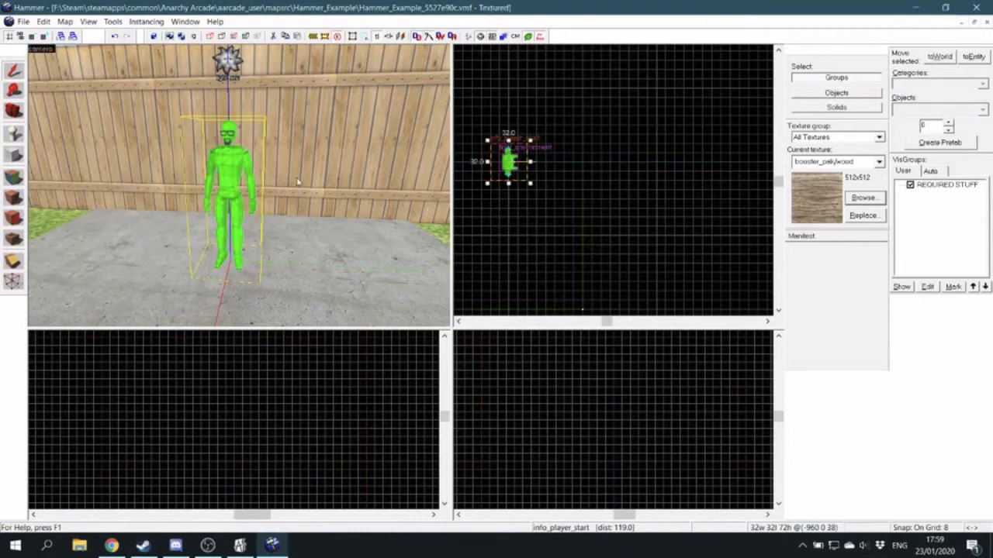
# Look around the player start and the lawn in the 3D view, and select the fenced lawn object.
pyautogui.scroll(-5, 295, 182)
pyautogui.press('s')
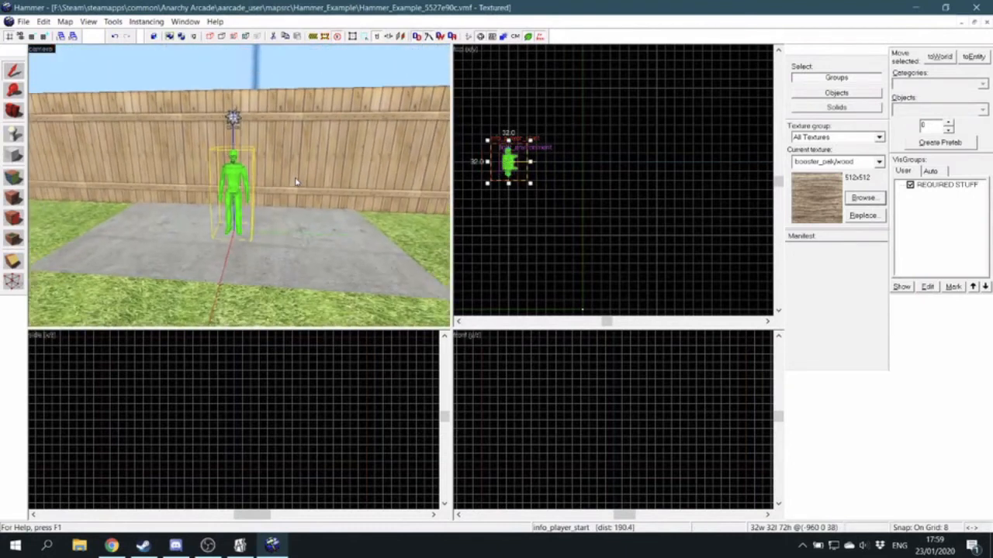
pyautogui.press('d')
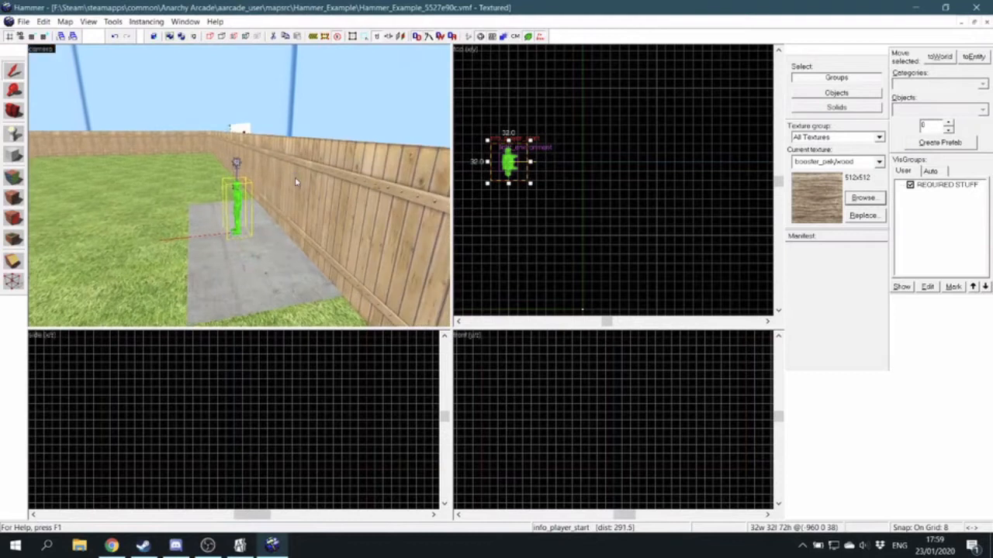
pyautogui.press('w')
pyautogui.press('s')
pyautogui.press('a')
pyautogui.press('s')
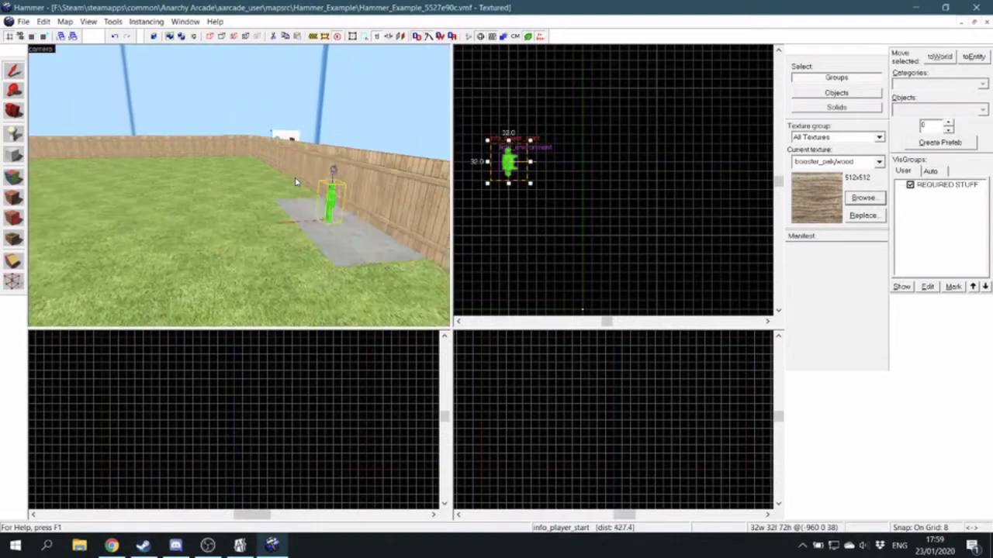
pyautogui.press('d')
pyautogui.press('w')
pyautogui.press('a')
pyautogui.press('w')
pyautogui.press('s')
pyautogui.press('w')
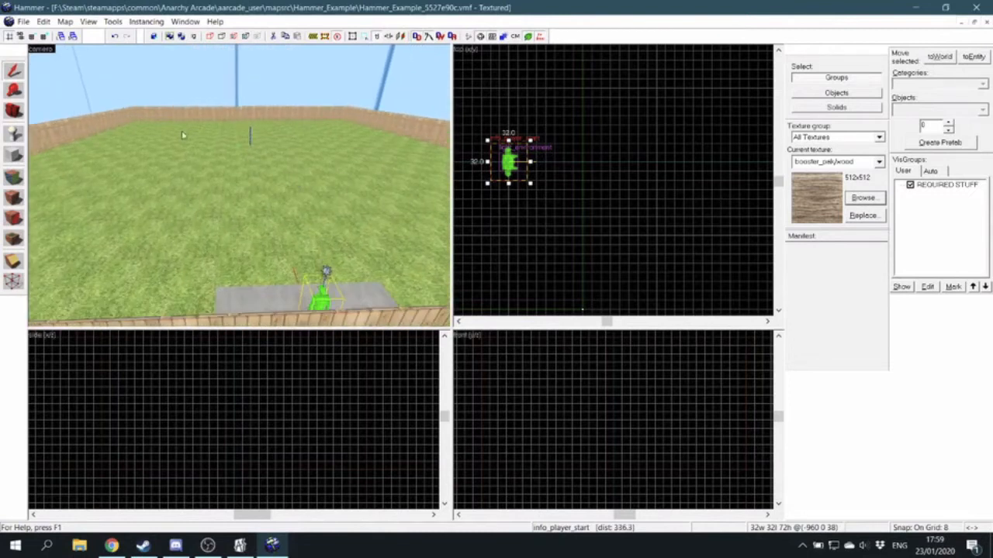
pyautogui.click(217, 154)
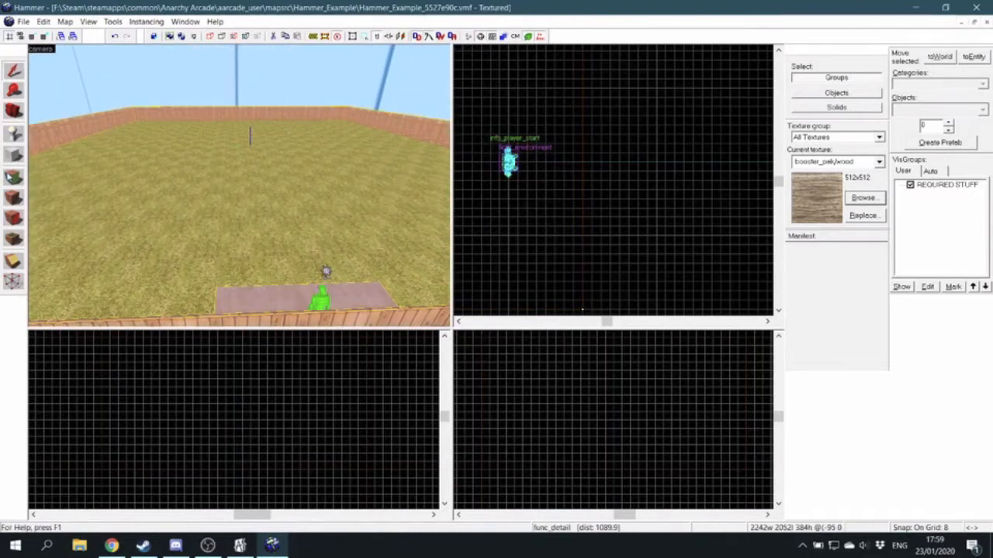
# Outline a block about 448 by 504 units on the lawn in the top view with the Block tool.
pyautogui.click(14, 155)
pyautogui.scroll(-4, 524, 172)
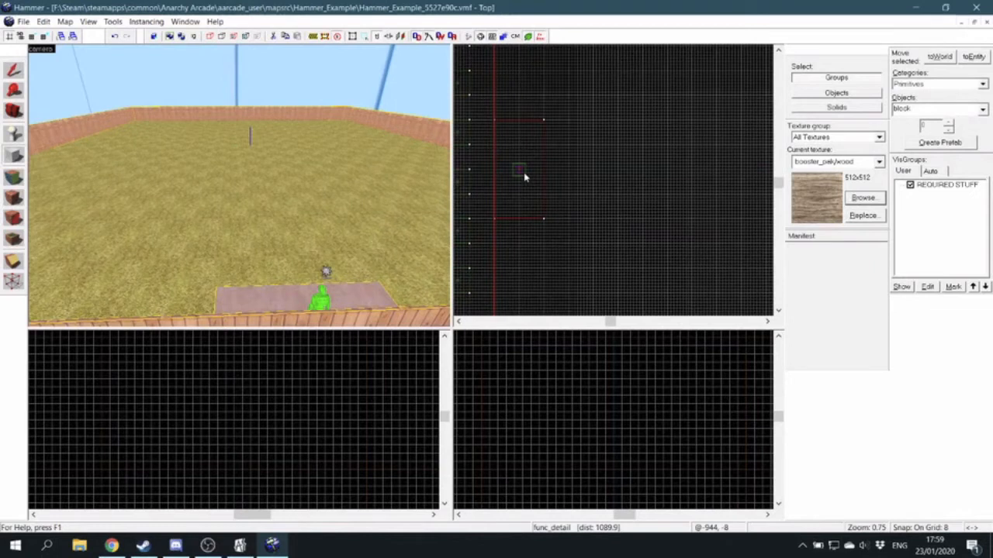
pyautogui.scroll(-6, 592, 176)
pyautogui.scroll(5, 619, 144)
pyautogui.moveTo(552, 133); pyautogui.dragTo(683, 256)
pyautogui.scroll(1, 648, 237)
pyautogui.scroll(2, 683, 257)
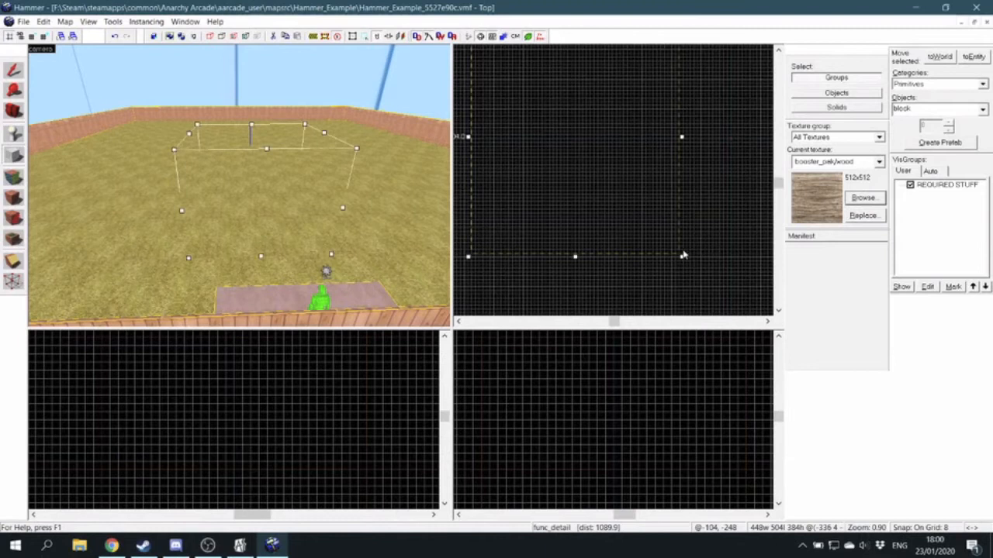
pyautogui.scroll(4, 191, 138)
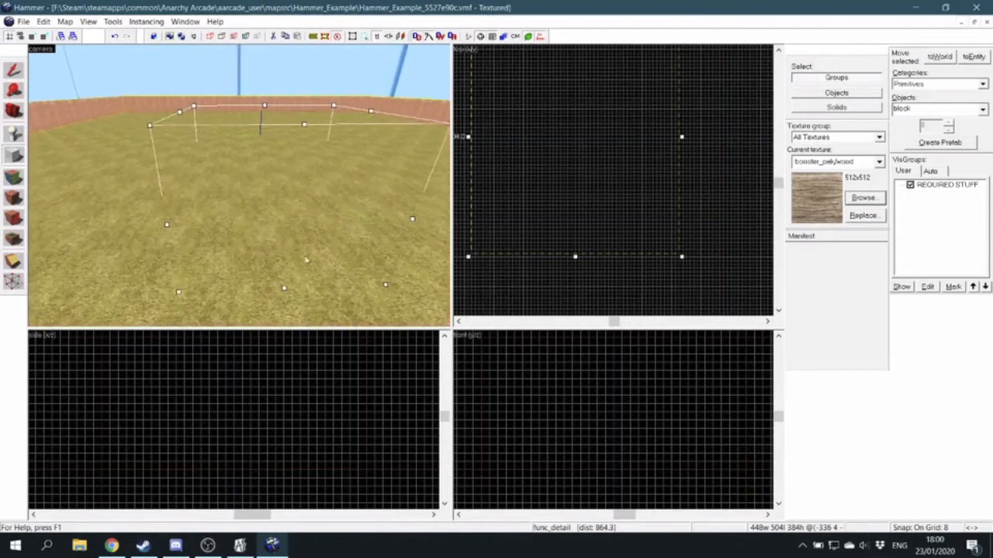
# Examine the block outline against the lawn and player start in the side and front views.
pyautogui.scroll(-11, 265, 411)
pyautogui.scroll(3, 218, 494)
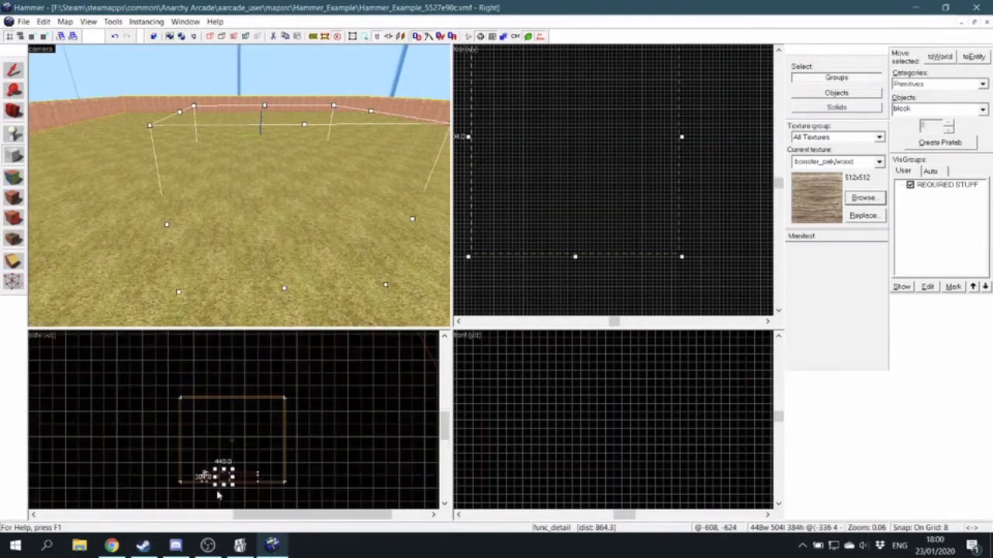
pyautogui.scroll(10, 218, 493)
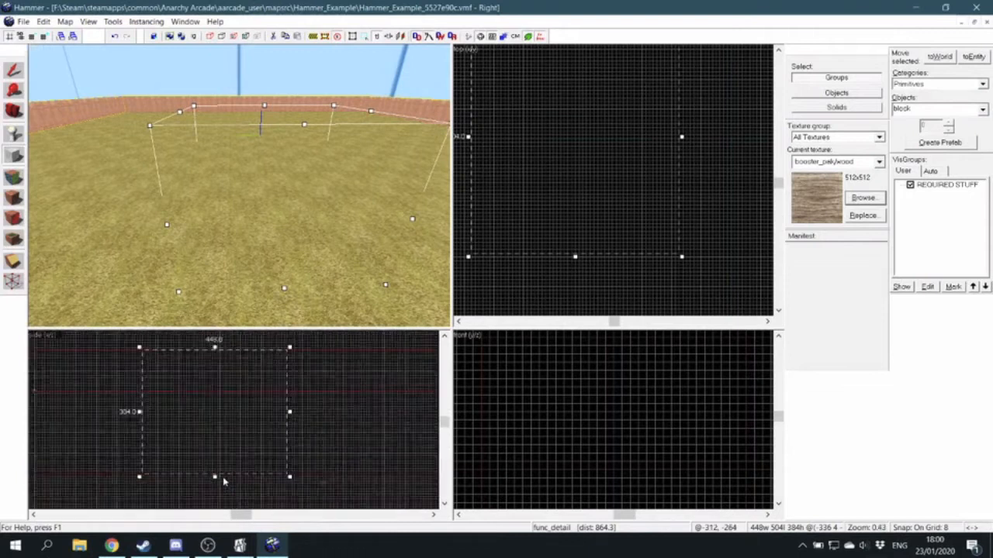
pyautogui.scroll(-2, 223, 482)
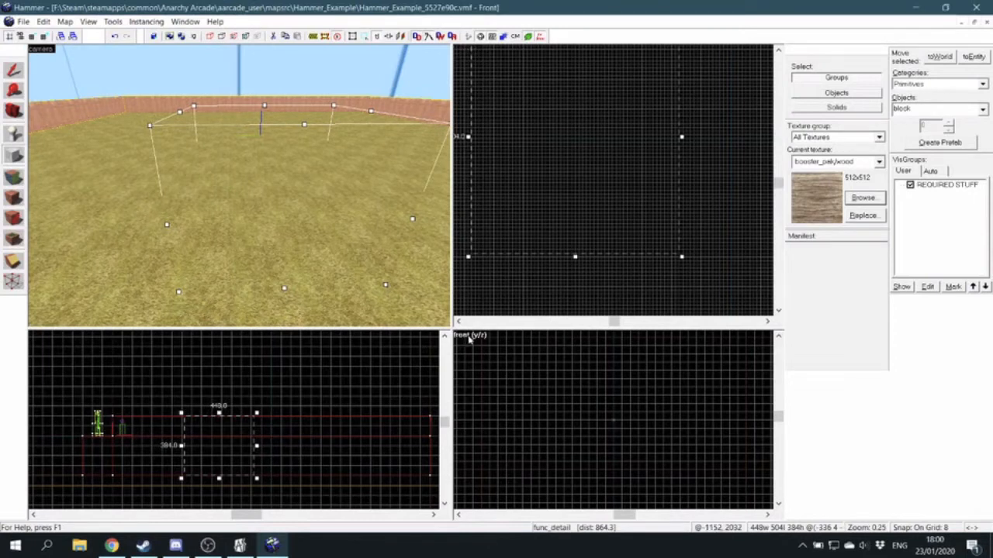
pyautogui.scroll(-4, 471, 341)
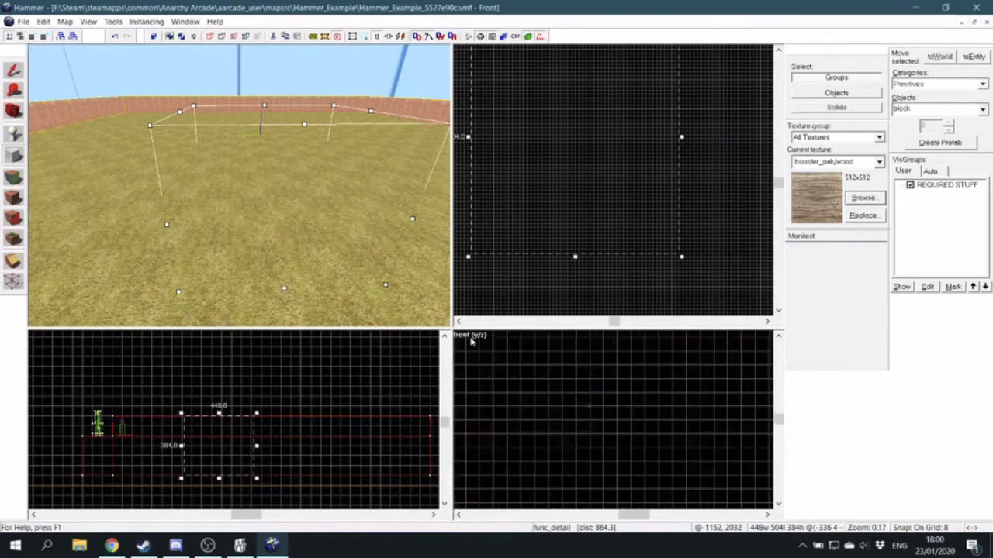
pyautogui.scroll(2, 516, 428)
pyautogui.scroll(2, 516, 426)
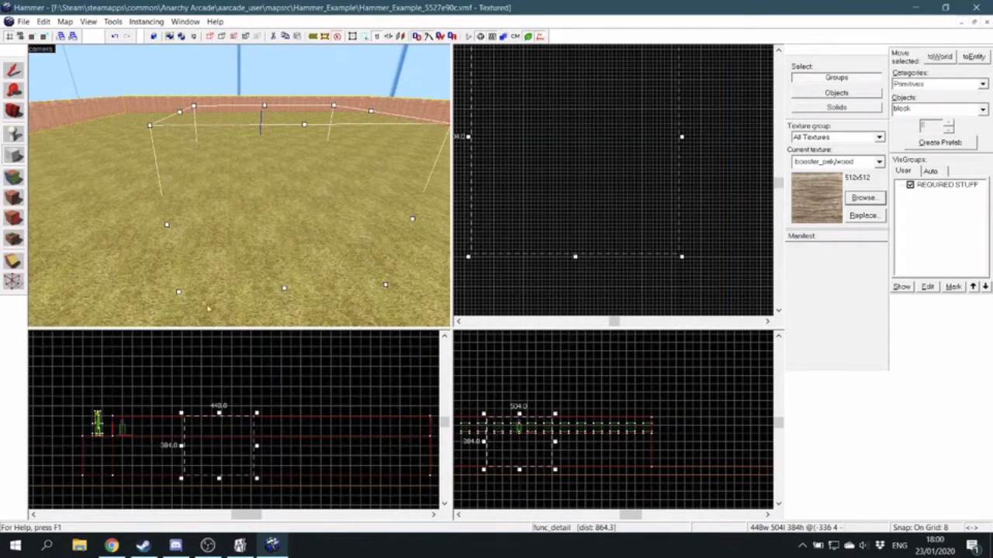
# Draw a replacement block outline about 288 units wide and 88 units high above the ground in the side view.
pyautogui.click(224, 478)
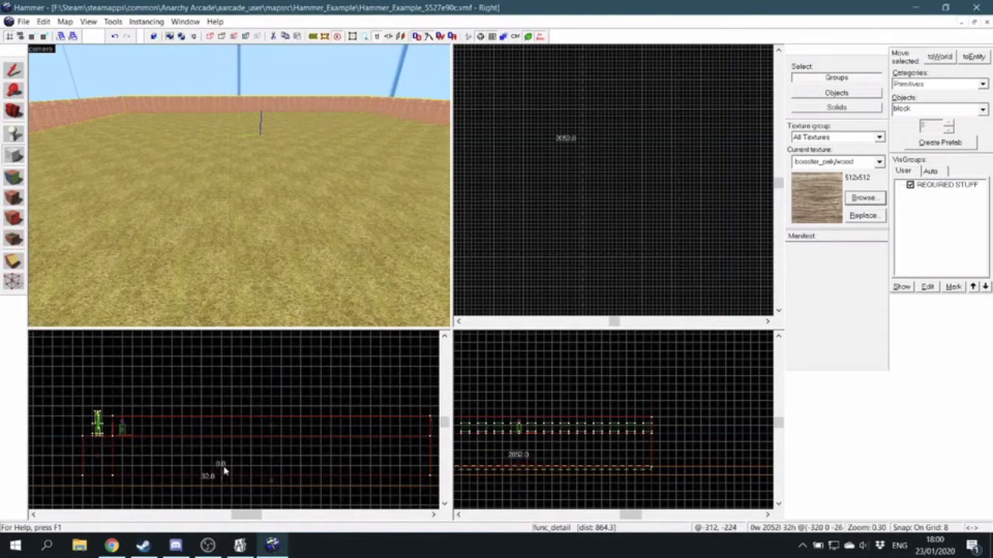
pyautogui.moveTo(229, 462); pyautogui.dragTo(286, 407)
pyautogui.scroll(1, 277, 411)
pyautogui.scroll(-1, 240, 449)
pyautogui.scroll(-1, 239, 451)
pyautogui.moveTo(242, 479)
pyautogui.mouseDown()
pyautogui.moveTo(251, 434)
pyautogui.moveTo(248, 456)
pyautogui.mouseUp()
pyautogui.scroll(6, 251, 433)
pyautogui.moveTo(182, 442); pyautogui.dragTo(280, 477)
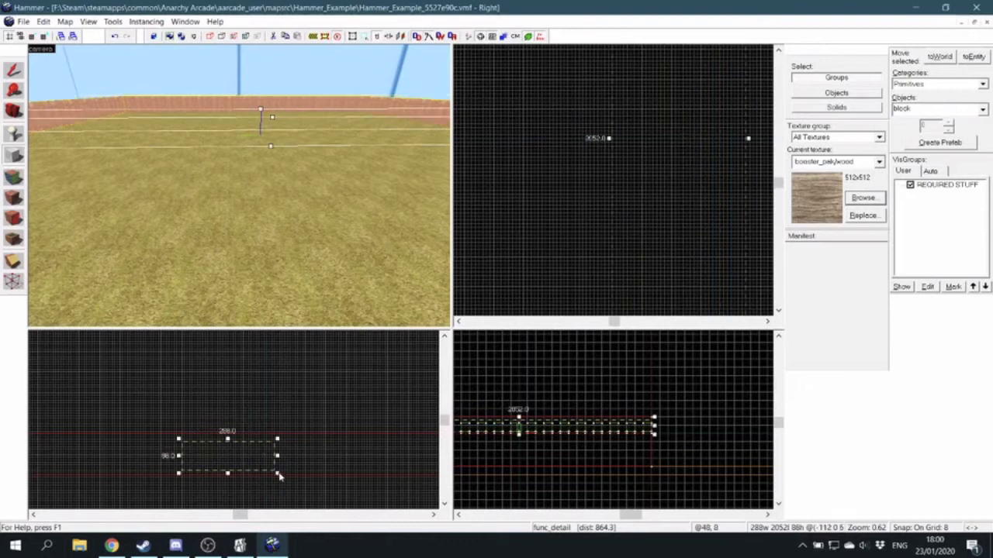
# Shorten the block outline from both ends to a length of 400 units in the top view.
pyautogui.press('s')
pyautogui.press('a')
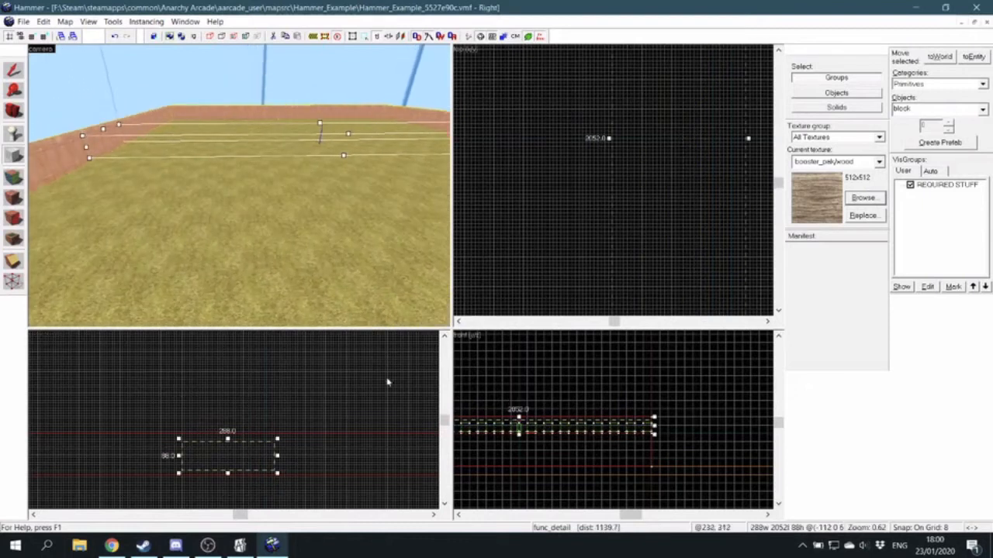
pyautogui.scroll(5, 665, 184)
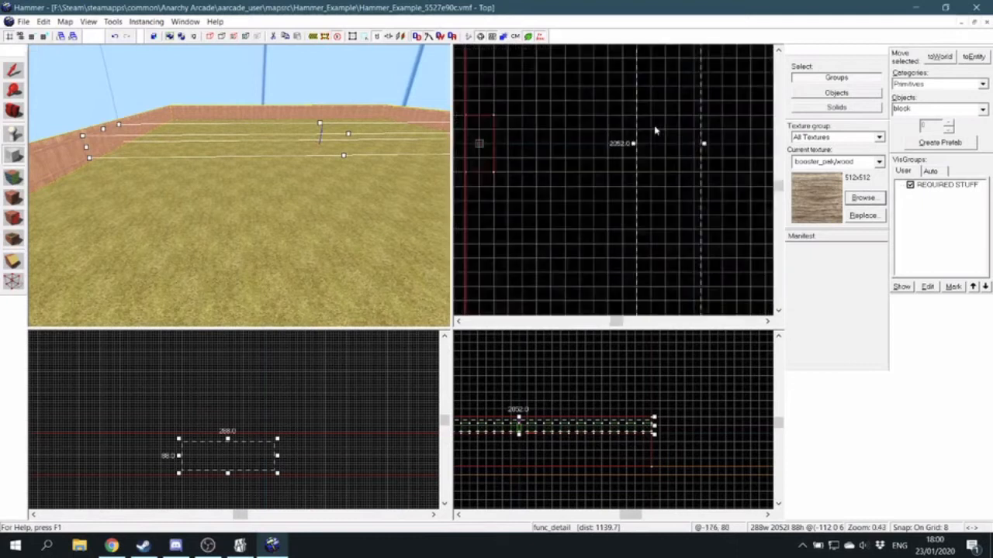
pyautogui.moveTo(658, 214); pyautogui.dragTo(658, 152)
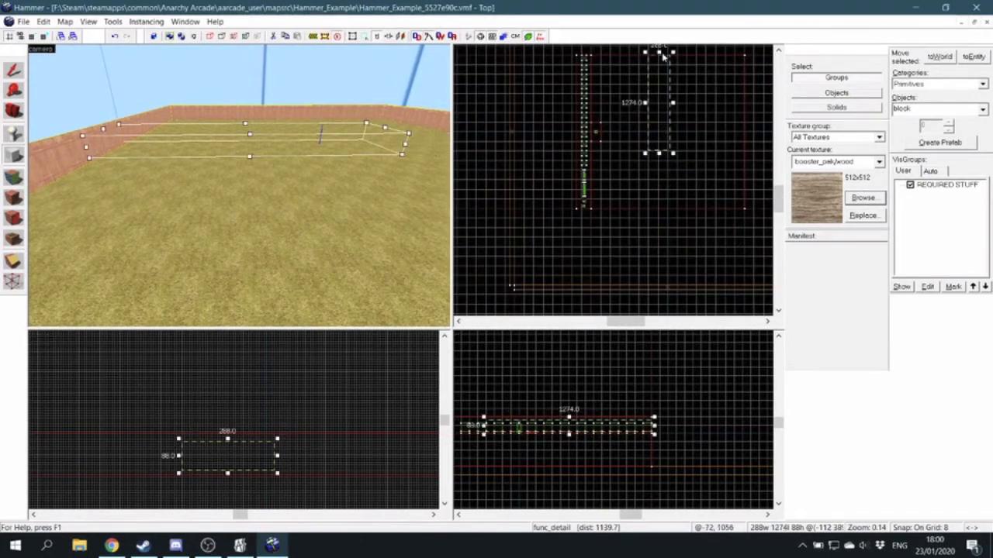
pyautogui.moveTo(659, 53); pyautogui.dragTo(666, 121)
pyautogui.scroll(4, 665, 132)
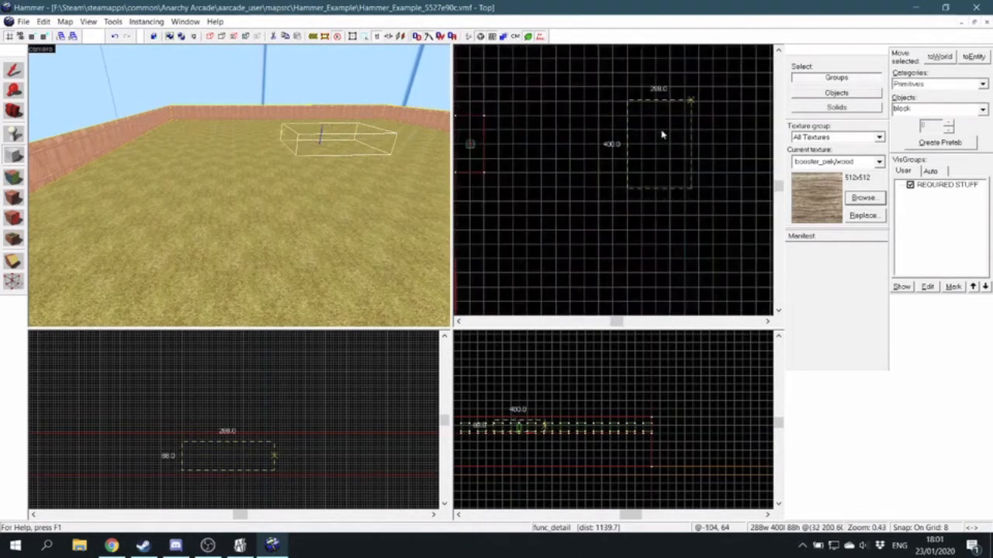
# Lower the block outline onto the ground and reduce its height to 24 units in the front view.
pyautogui.scroll(13, 508, 430)
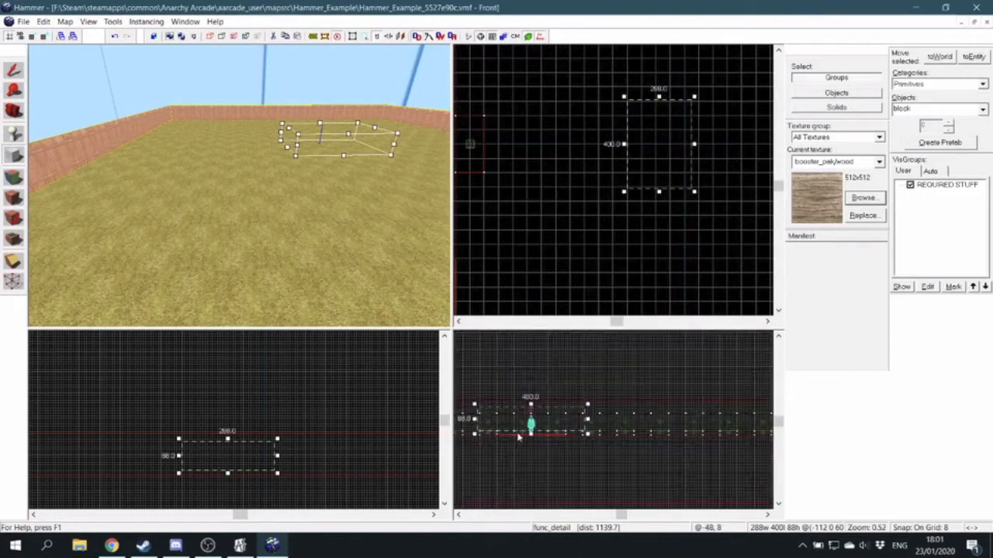
pyautogui.moveTo(563, 398); pyautogui.dragTo(564, 419)
pyautogui.scroll(-3, 574, 380)
pyautogui.scroll(-1, 575, 375)
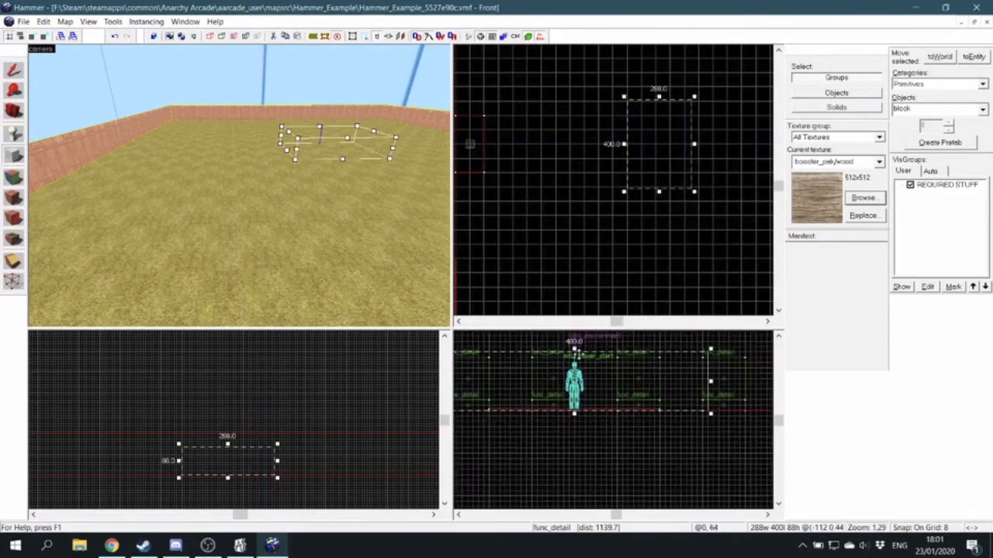
pyautogui.moveTo(575, 349); pyautogui.dragTo(574, 392)
# Fly around the flat block outline in the 3D view to examine its placement on the lawn.
pyautogui.press('z')
pyautogui.press('d')
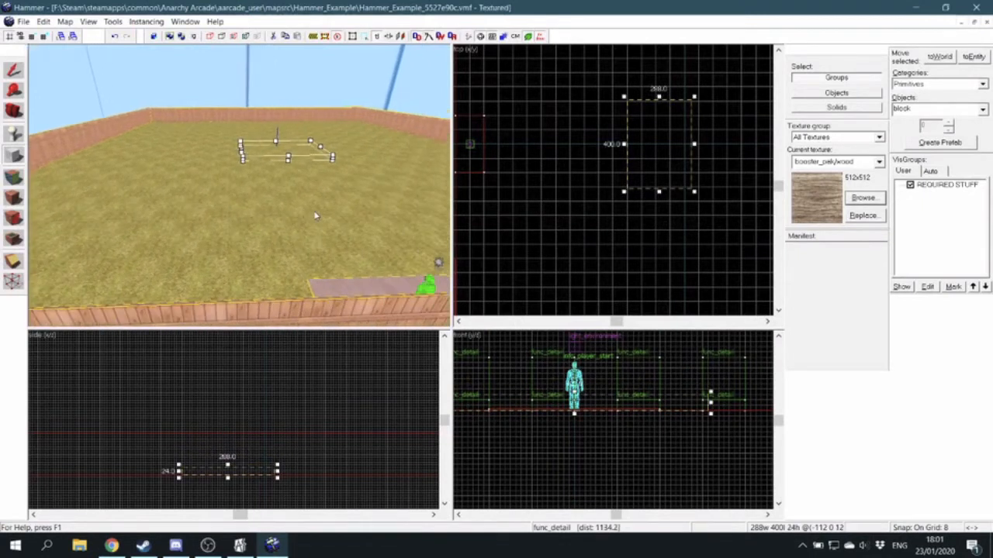
pyautogui.press('w')
pyautogui.press('w')
pyautogui.press('d')
pyautogui.press('w')
pyautogui.press('a')
pyautogui.press('s')
pyautogui.press('d')
pyautogui.press('d')
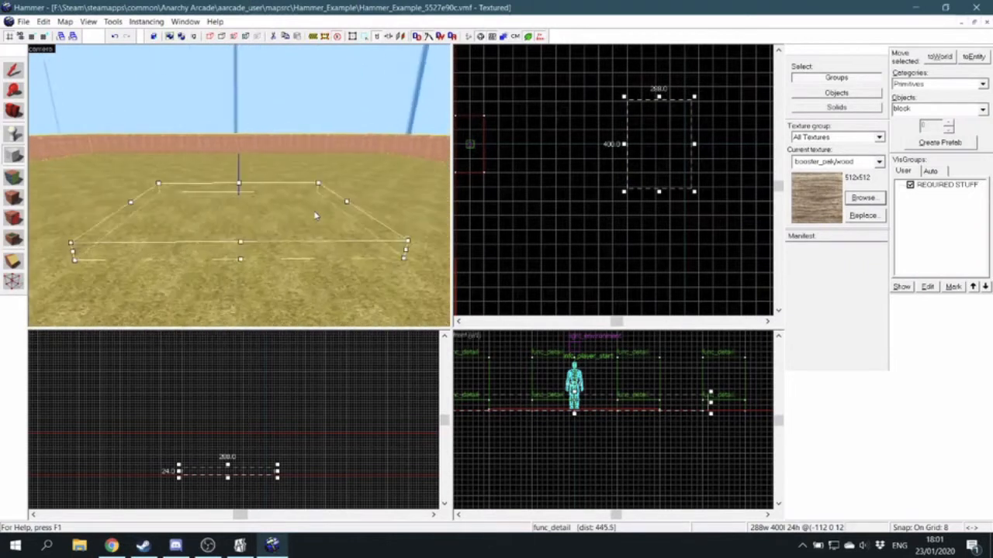
pyautogui.press('a')
pyautogui.press('a')
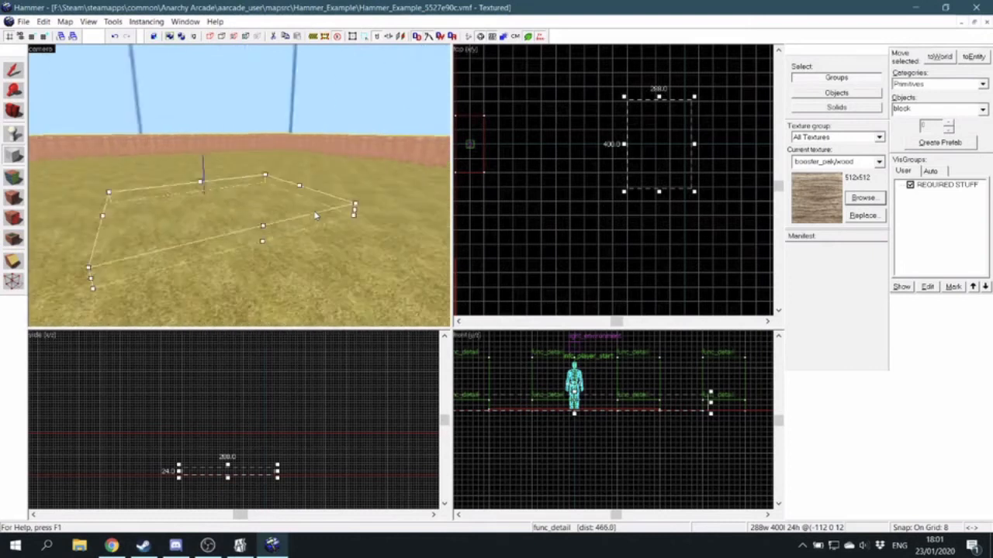
pyautogui.press('w')
pyautogui.press('d')
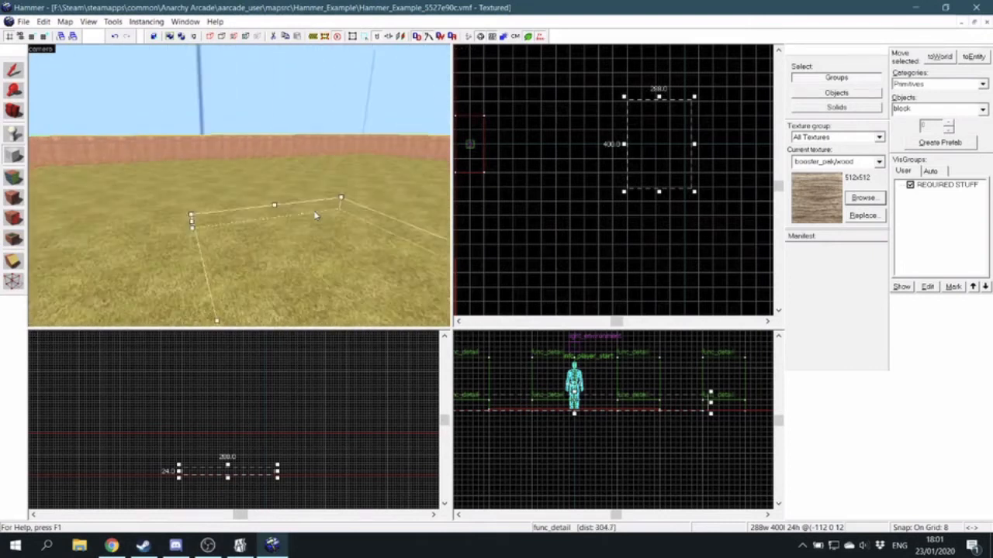
pyautogui.press('d')
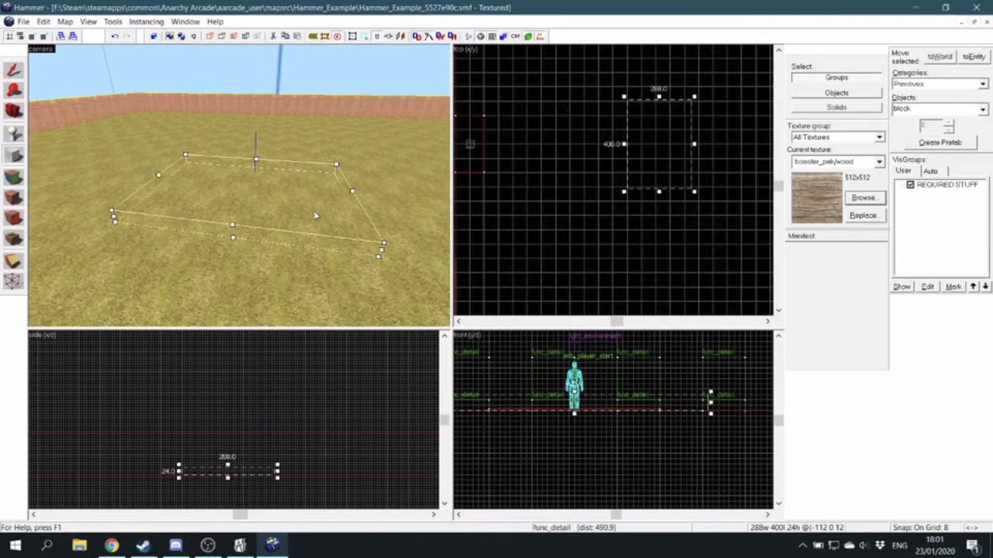
pyautogui.press('d')
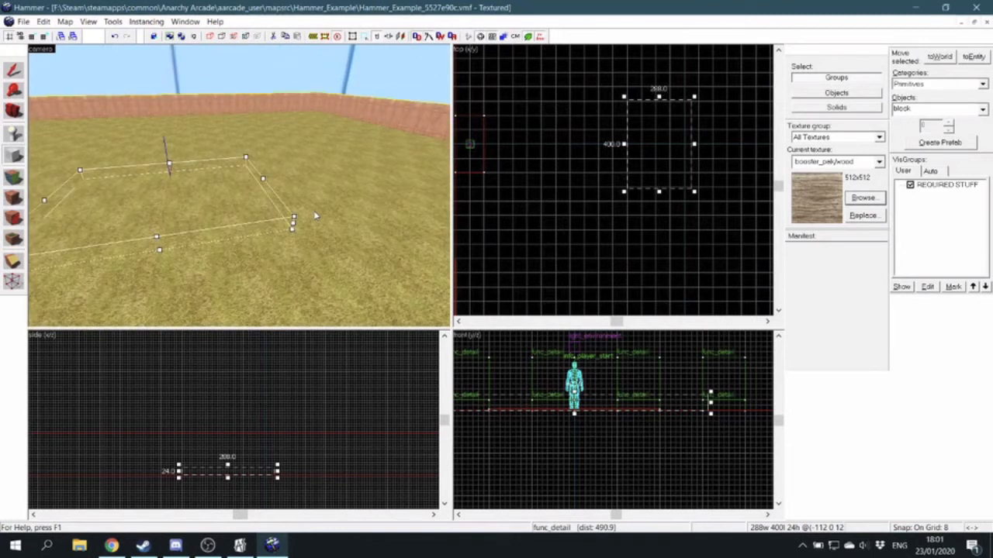
pyautogui.press('w')
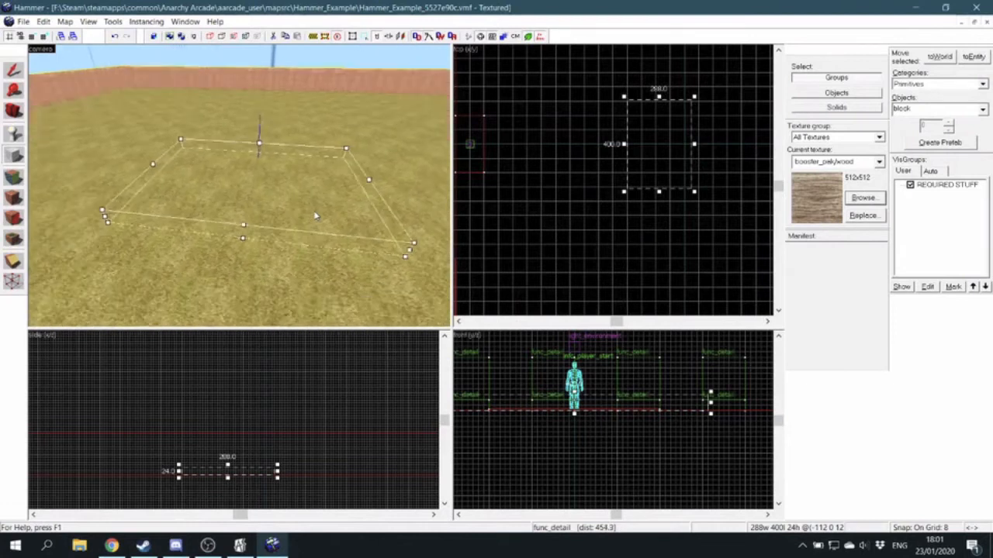
pyautogui.press('s')
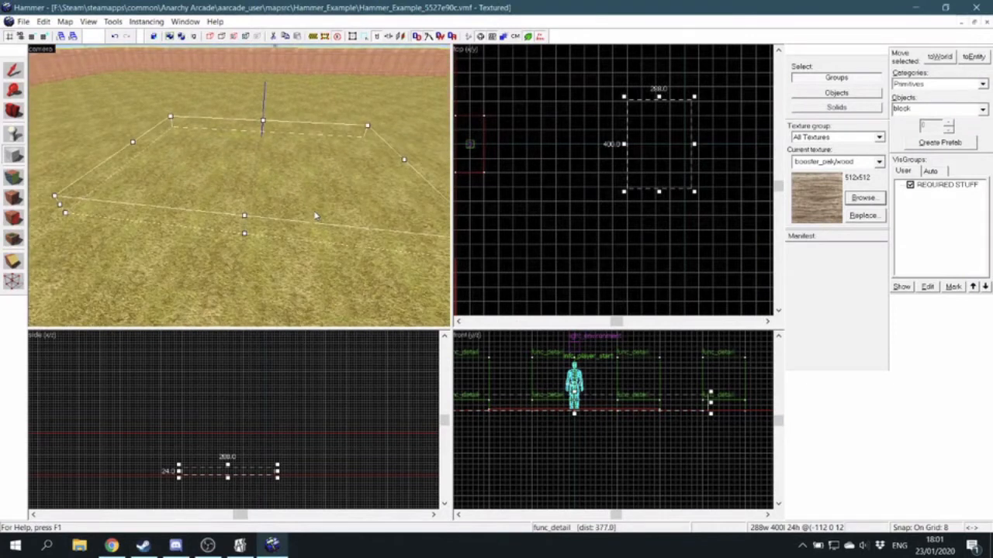
# Create the wood-textured block from the outline and view it from nearby in the 3D view.
pyautogui.press('Return')
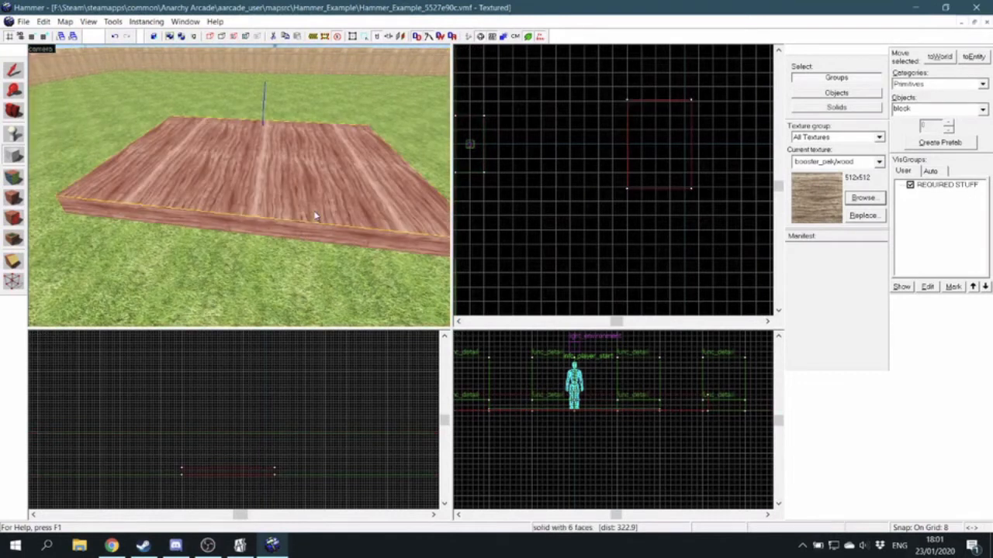
pyautogui.press('w')
pyautogui.press('s')
pyautogui.press('a')
pyautogui.press('d')
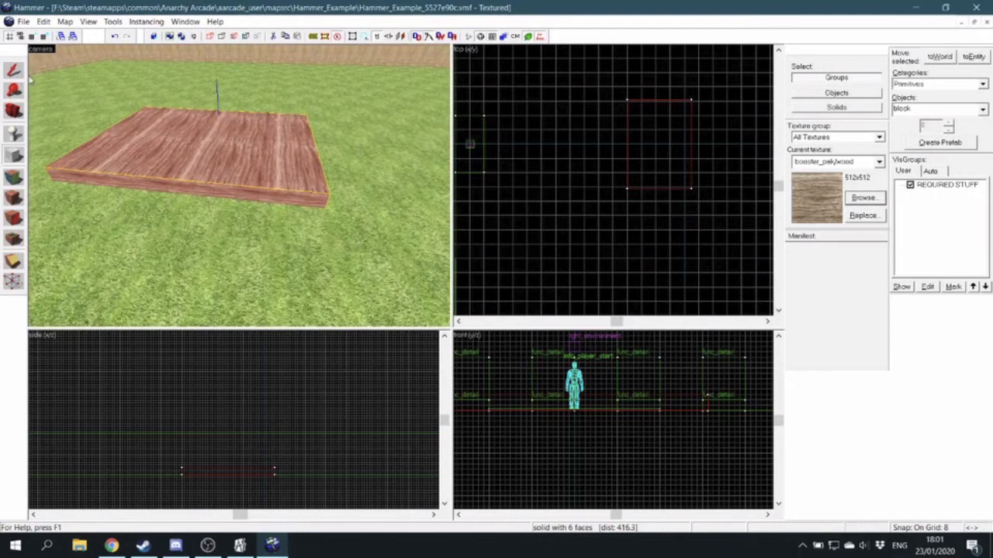
# Select the wooden block, move it closer to the player start in the top view and widen it to 304 units.
pyautogui.click(17, 72)
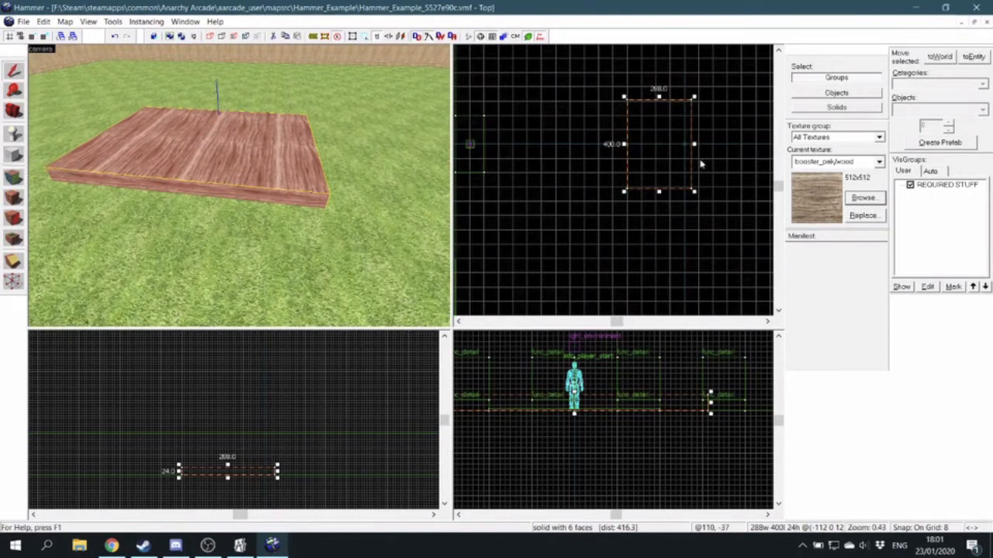
pyautogui.moveTo(695, 148); pyautogui.dragTo(583, 147)
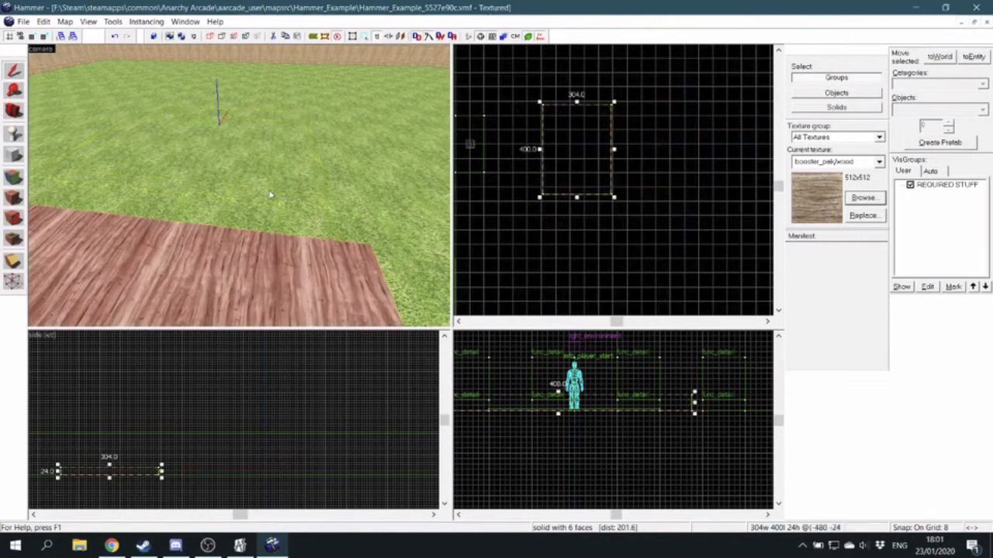
# Move back and forth in the 3D view to examine the relocated wooden block on the lawn.
pyautogui.press('z')
pyautogui.press('s')
pyautogui.press('w')
pyautogui.press('s')
pyautogui.press('w')
pyautogui.press('s')
pyautogui.press('w')
pyautogui.press('s')
pyautogui.press('w')
pyautogui.press('s')
pyautogui.press('w')
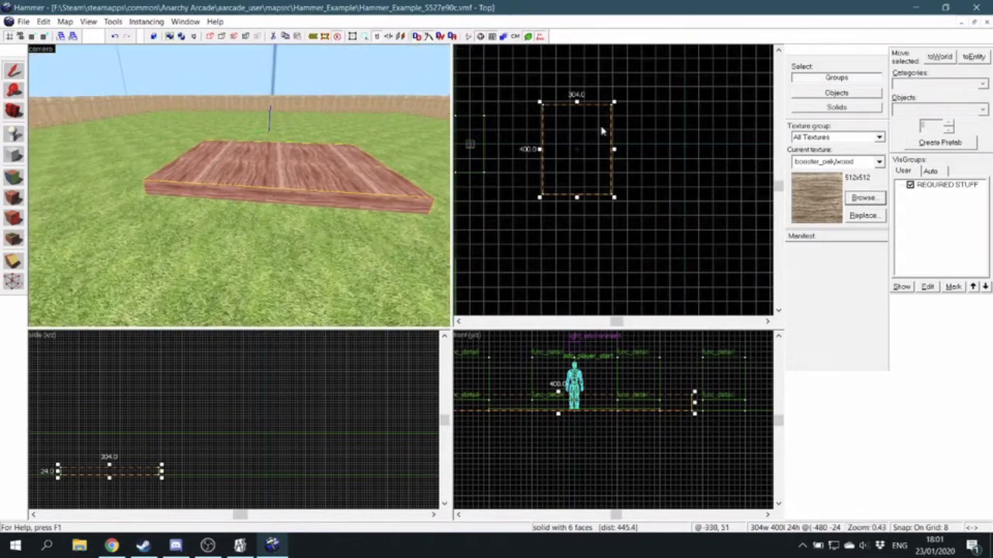
# Widen the wooden block to 312 units in the top view and reselect it in the 3D view.
pyautogui.moveTo(541, 102)
pyautogui.mouseDown()
pyautogui.moveTo(550, 133)
pyautogui.moveTo(521, 135)
pyautogui.moveTo(520, 73)
pyautogui.moveTo(555, 141)
pyautogui.moveTo(491, 54)
pyautogui.moveTo(571, 147)
pyautogui.moveTo(540, 107)
pyautogui.mouseUp()
pyautogui.press('Escape')
pyautogui.click(309, 158)
pyautogui.press('s')
pyautogui.press('a')
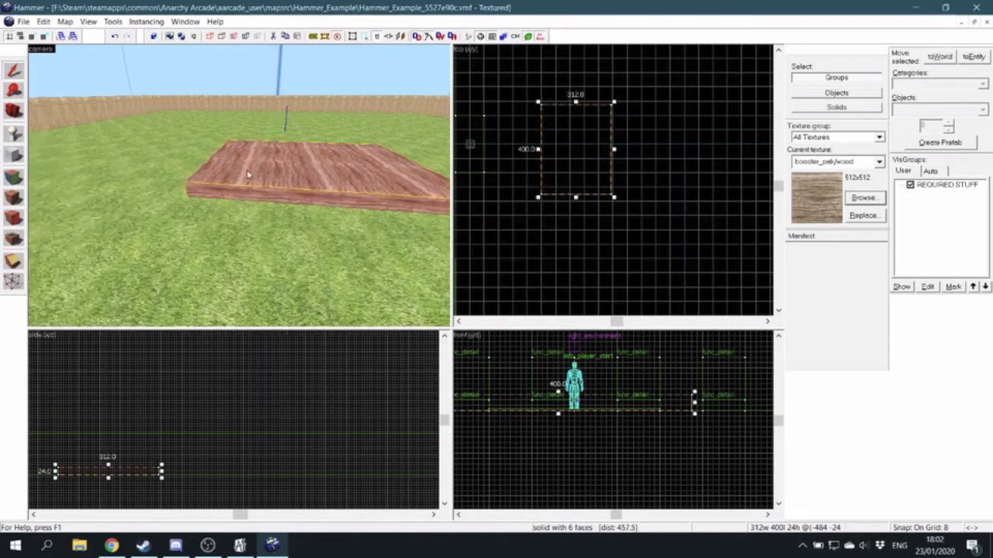
pyautogui.press('d')
pyautogui.press('w')
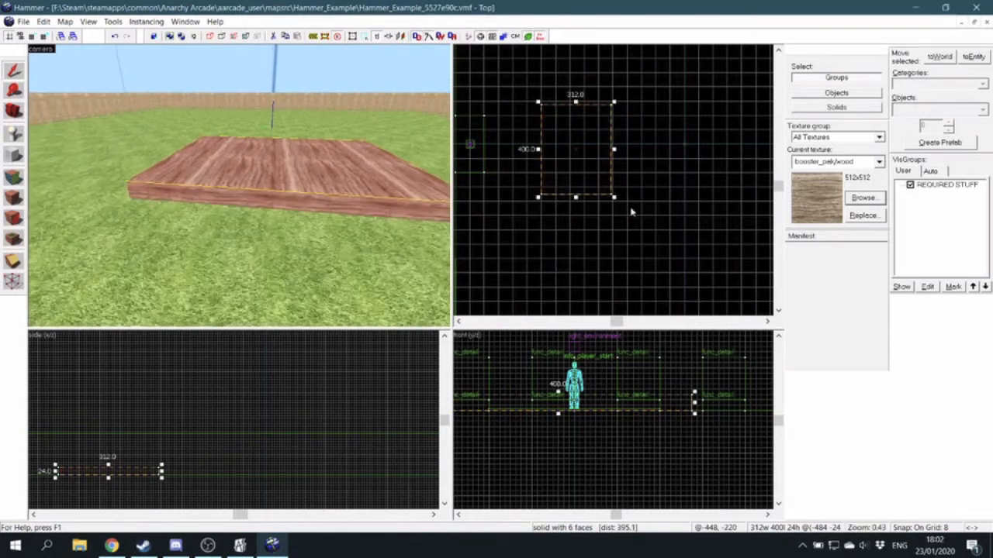
# Resize the wooden block in the top view to 320 units wide and 384 units long.
pyautogui.moveTo(575, 105); pyautogui.dragTo(575, 99)
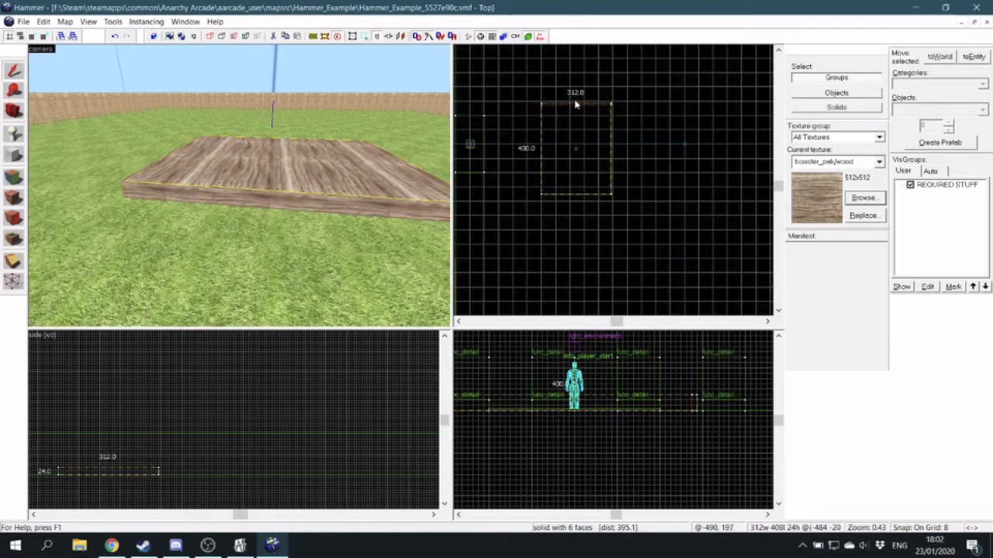
pyautogui.moveTo(576, 200); pyautogui.dragTo(575, 194)
pyautogui.scroll(1, 576, 194)
pyautogui.scroll(3, 615, 138)
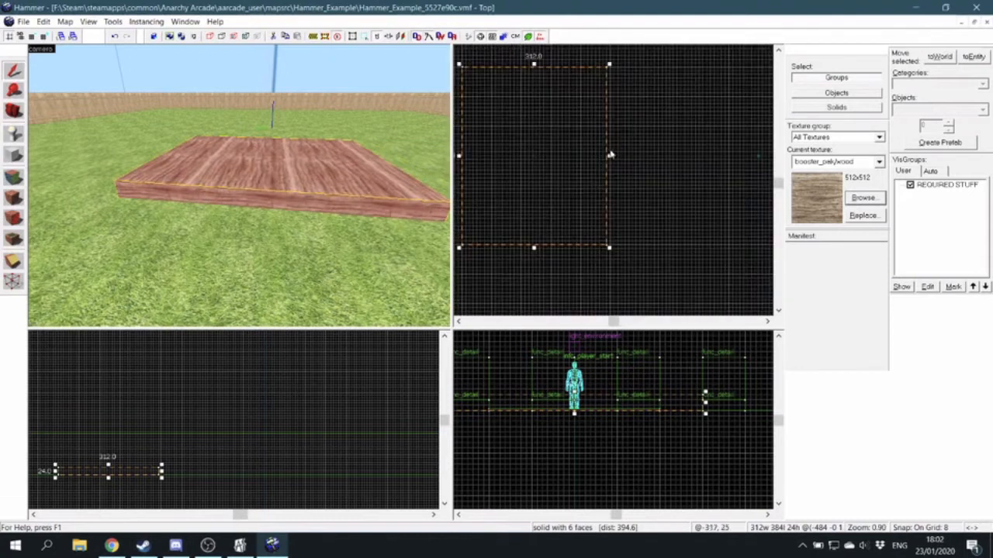
pyautogui.moveTo(609, 159); pyautogui.dragTo(613, 159)
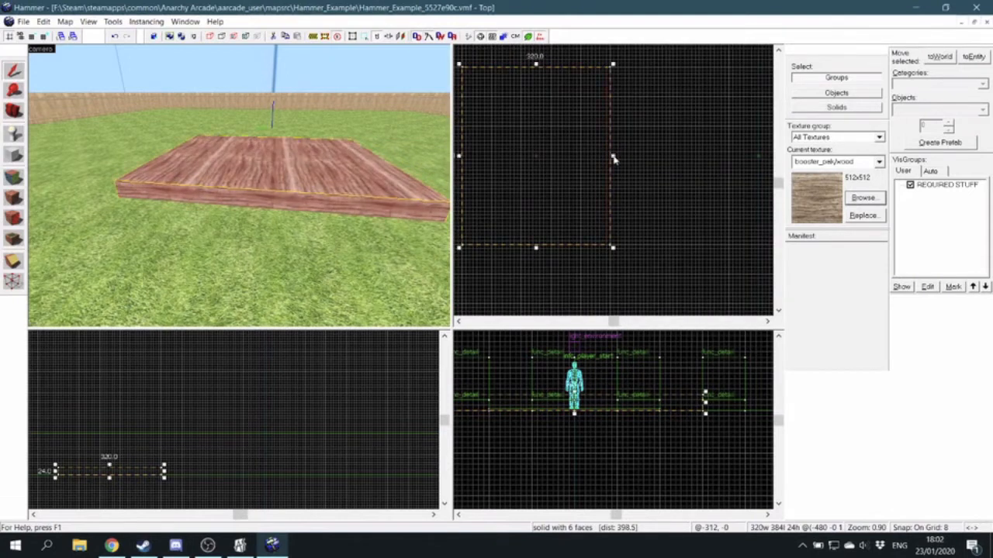
pyautogui.press('z')
pyautogui.press('s')
pyautogui.press('z')
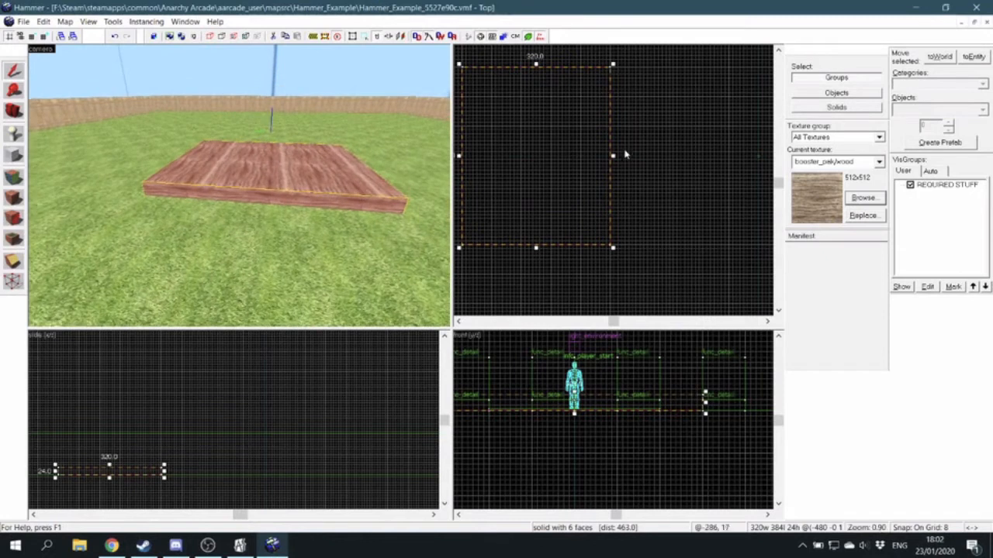
# Enlarge the wooden floor block in the top view to 576 units wide and 512 units long.
pyautogui.moveTo(613, 159); pyautogui.dragTo(731, 159)
pyautogui.moveTo(595, 246)
pyautogui.mouseDown()
pyautogui.moveTo(595, 303)
pyautogui.moveTo(614, 284)
pyautogui.moveTo(614, 293)
pyautogui.mouseUp()
pyautogui.scroll(3, 614, 287)
pyautogui.press('s')
pyautogui.press('d')
pyautogui.scroll(-3, 303, 146)
pyautogui.scroll(6, 303, 147)
pyautogui.scroll(-2, 255, 207)
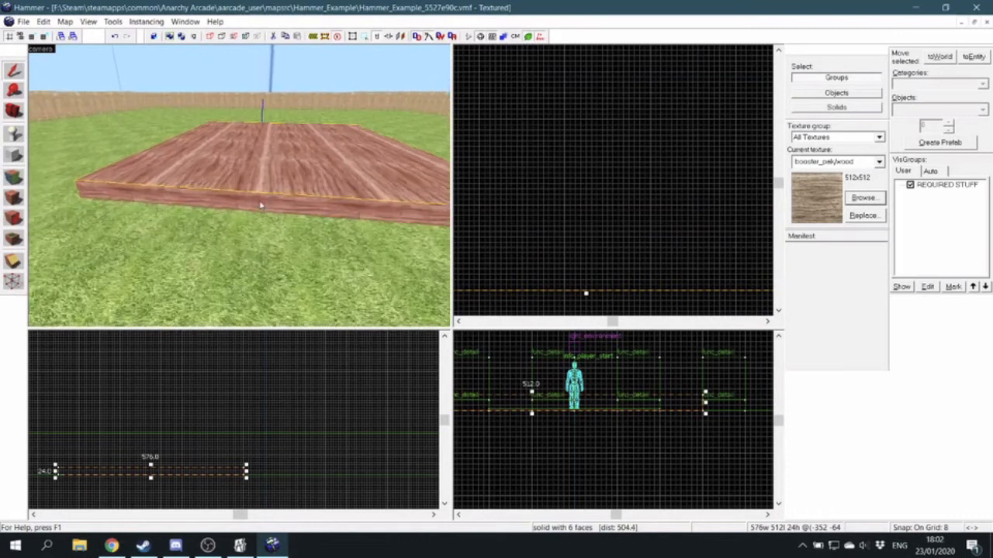
pyautogui.scroll(-2, 33, 186)
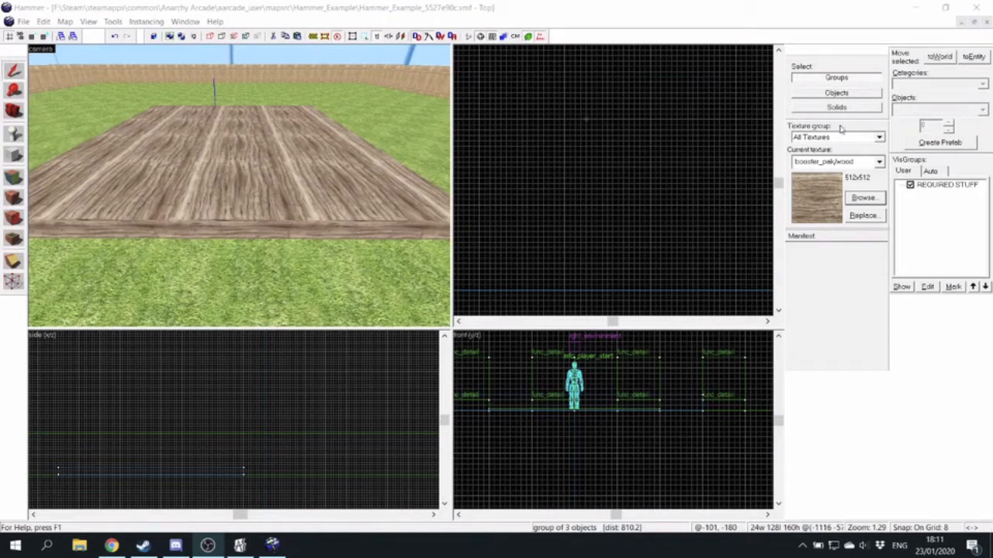
# Clear the selection and examine the enlarged wooden floor from different distances in the 3D view.
pyautogui.click(463, 129)
pyautogui.press('s')
pyautogui.press('w')
pyautogui.press('a')
pyautogui.press('s')
pyautogui.press('w')
pyautogui.press('s')
pyautogui.press('w')
pyautogui.press('s')
pyautogui.press('s')
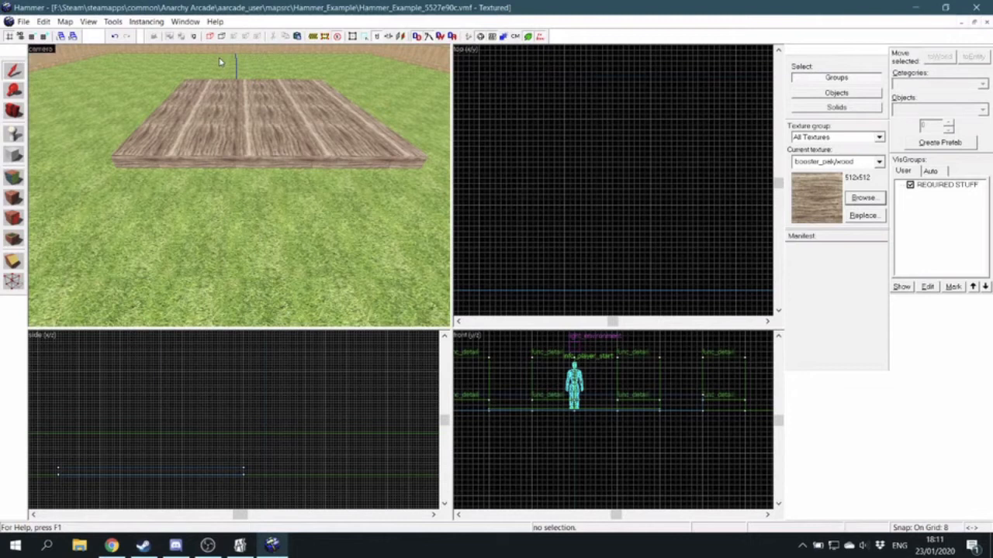
pyautogui.press('s')
pyautogui.press('w')
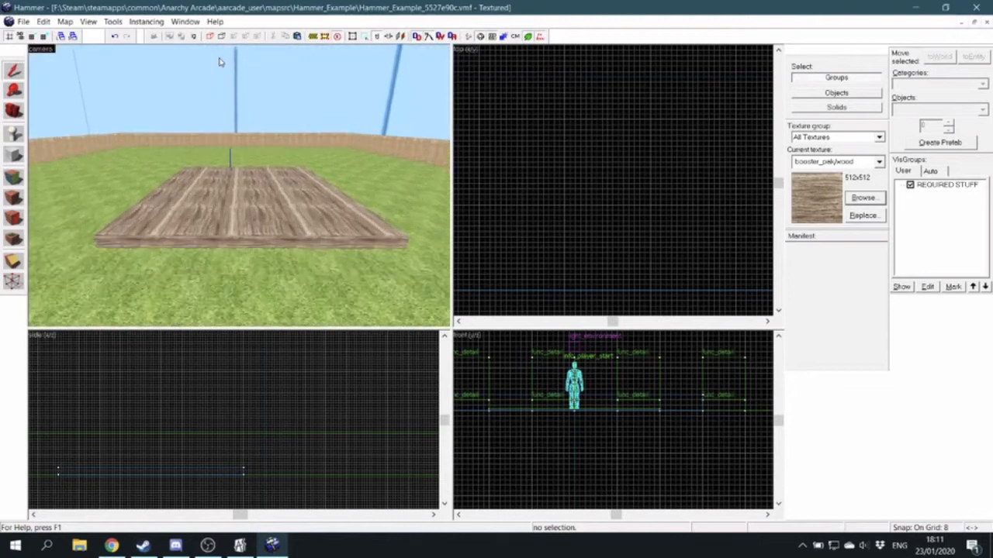
# Go beyond the fence in the 3D view and select the white doorway wall group beside the sample cubes.
pyautogui.press('s')
pyautogui.press('Down')
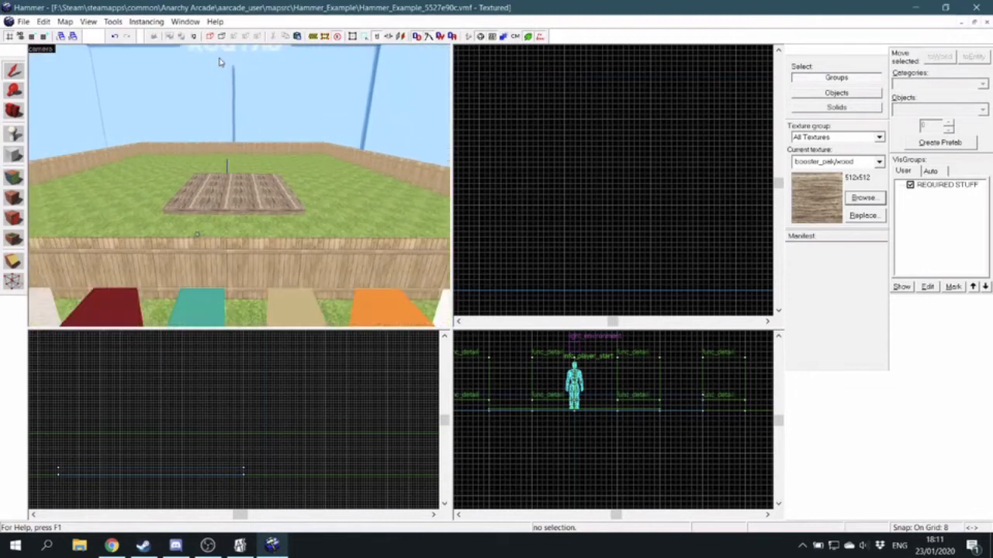
pyautogui.press('w')
pyautogui.press('s')
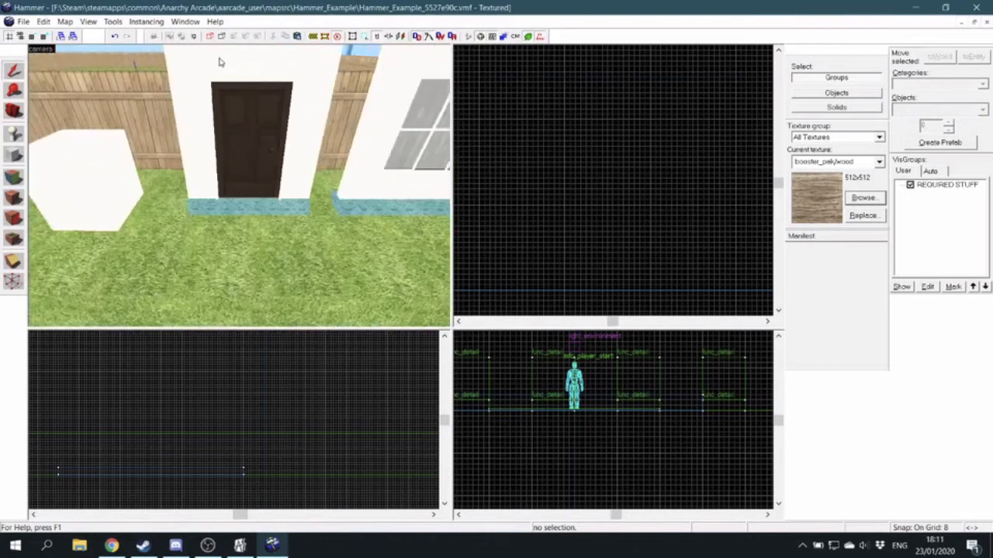
pyautogui.press('w')
pyautogui.press('s')
pyautogui.press('w')
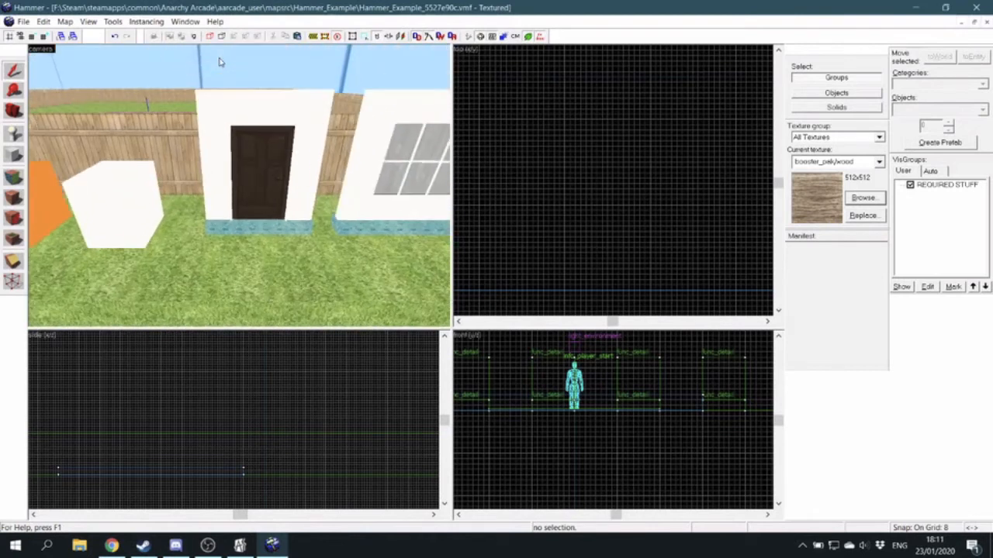
pyautogui.click(243, 105)
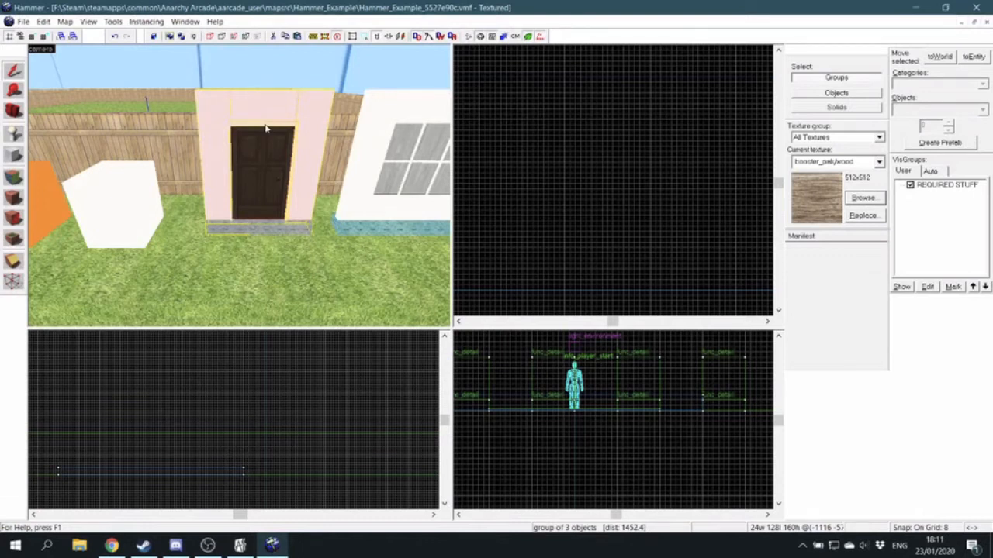
# Bring a copy of the doorway wall group back to the lawn and paste it near the front edge of the wooden floor.
pyautogui.press('Up')
pyautogui.press('Left')
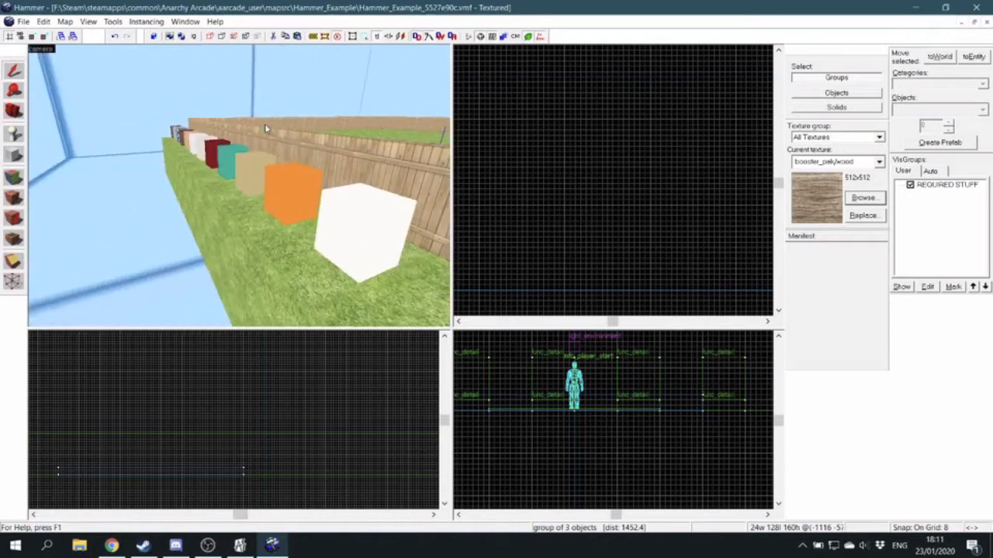
pyautogui.press('Up')
pyautogui.press('w')
pyautogui.press('Right')
pyautogui.press('s')
pyautogui.press('a')
pyautogui.press('Up')
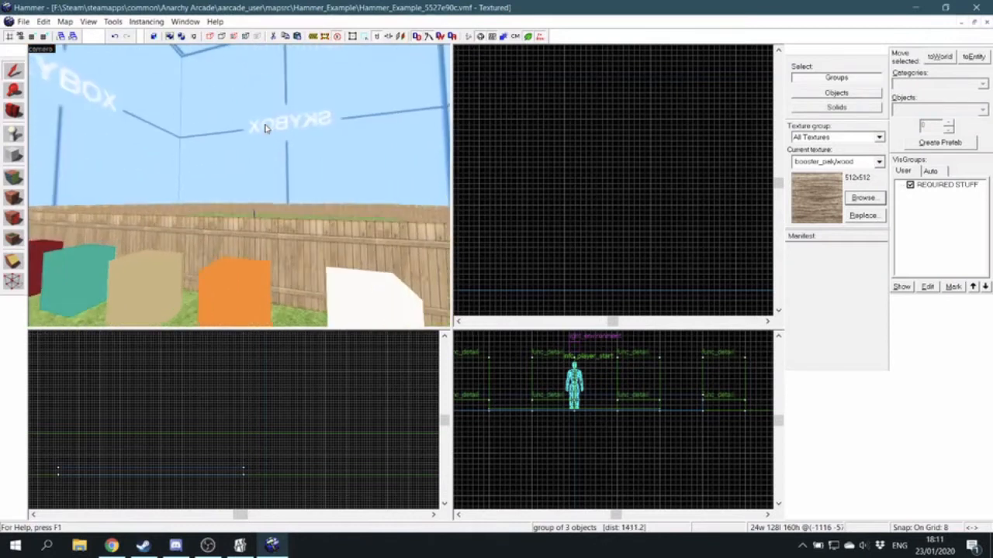
pyautogui.press('w')
pyautogui.press('Down')
pyautogui.press('Up')
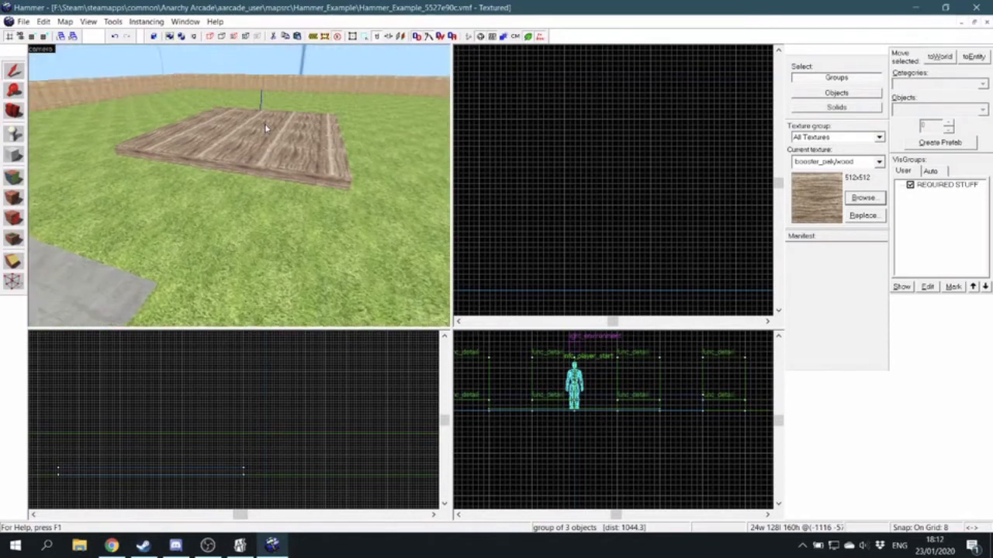
pyautogui.press('w')
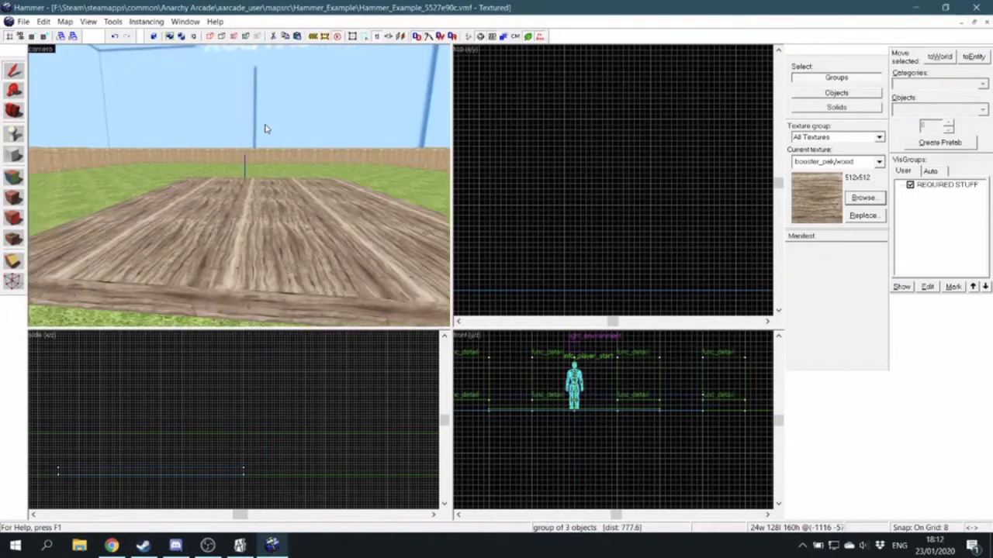
pyautogui.press('s')
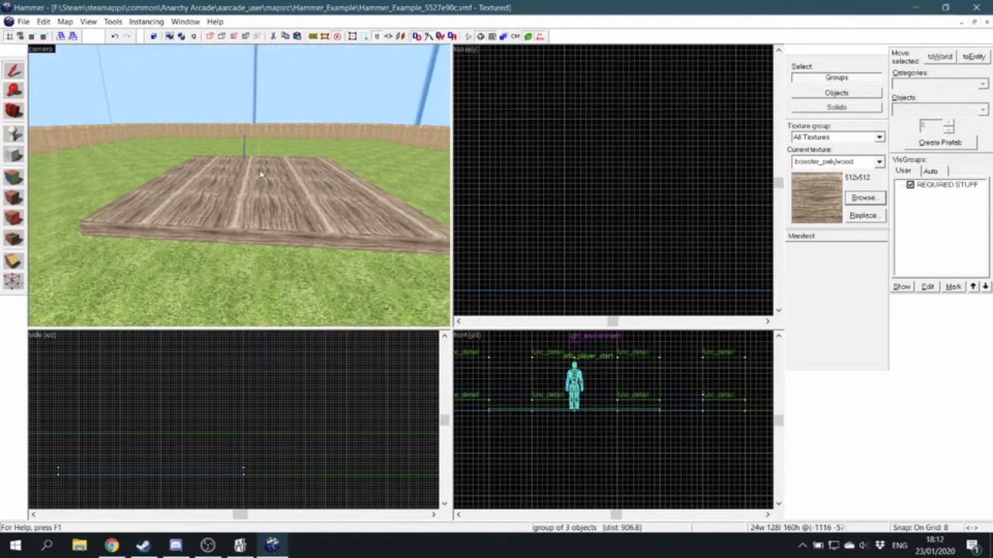
pyautogui.click(277, 224)
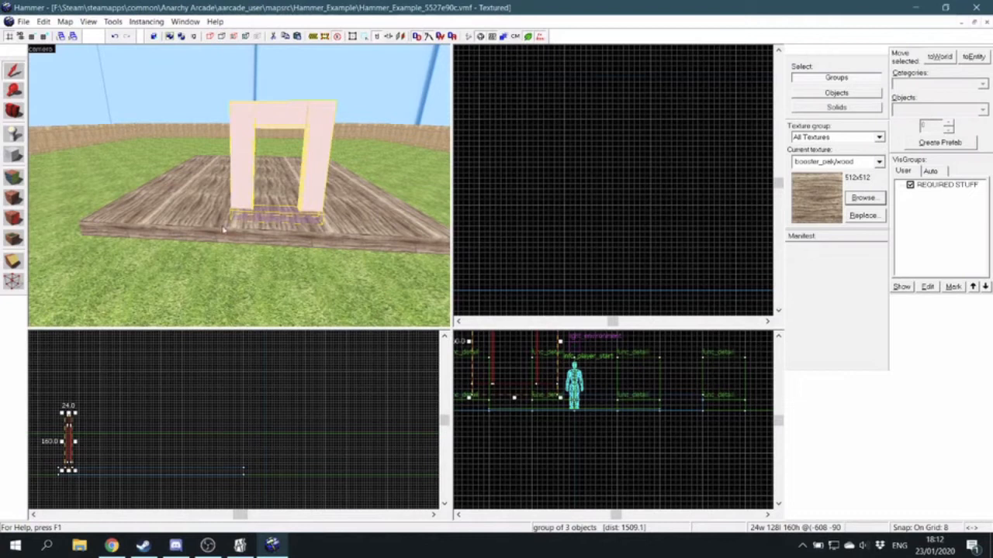
# Adjust the pasted doorway's height and shift it onto the floor's front edge using the front and side views.
pyautogui.scroll(3, 493, 386)
pyautogui.moveTo(497, 386); pyautogui.dragTo(489, 414)
pyautogui.scroll(8, 99, 436)
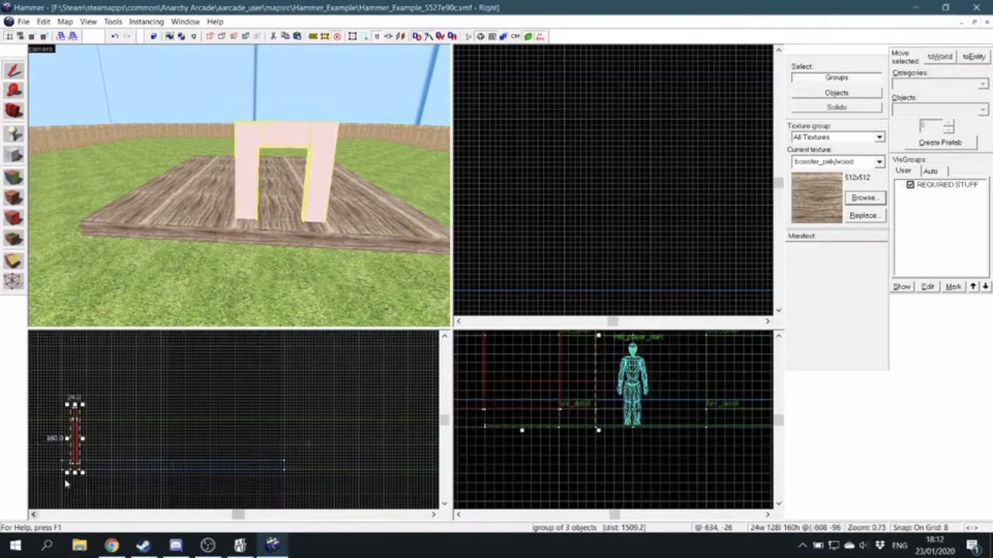
pyautogui.moveTo(98, 380); pyautogui.dragTo(52, 377)
pyautogui.scroll(1, 186, 283)
pyautogui.scroll(7, 82, 355)
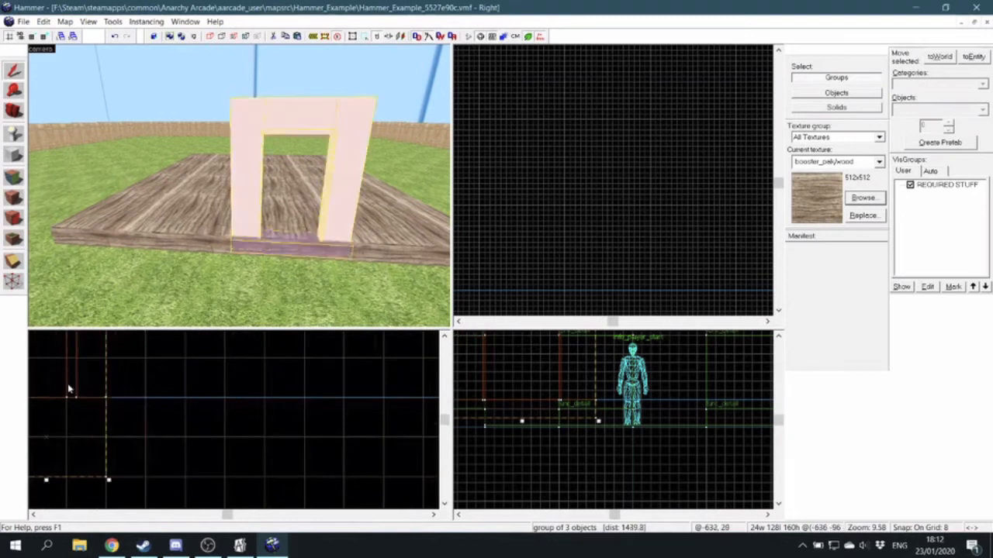
pyautogui.scroll(-5, 68, 390)
pyautogui.scroll(2, 52, 390)
pyautogui.moveTo(88, 397); pyautogui.dragTo(94, 397)
# Inspect the placed doorway from the side and the front in the 3D view, checking how its base meets the floor.
pyautogui.press('w')
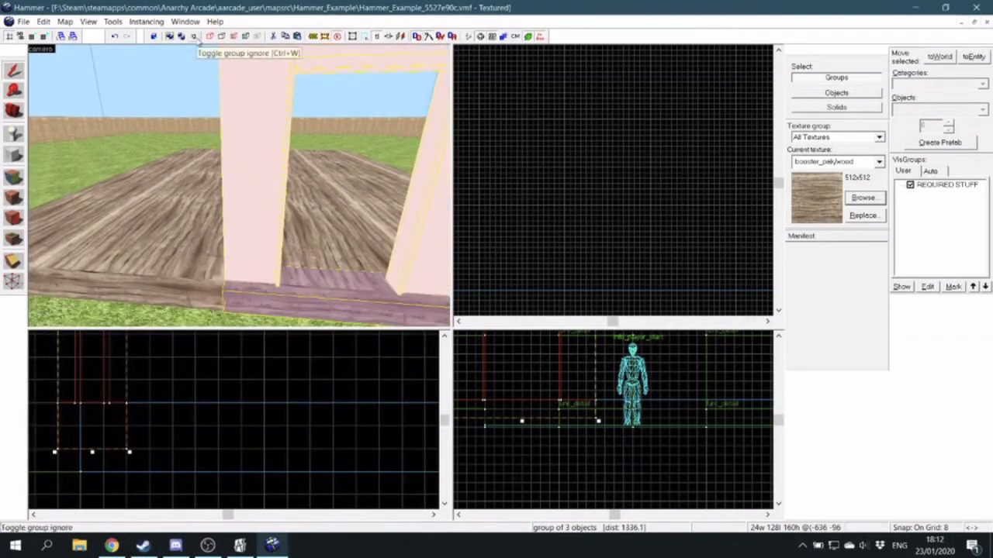
pyautogui.press('z')
pyautogui.press('w')
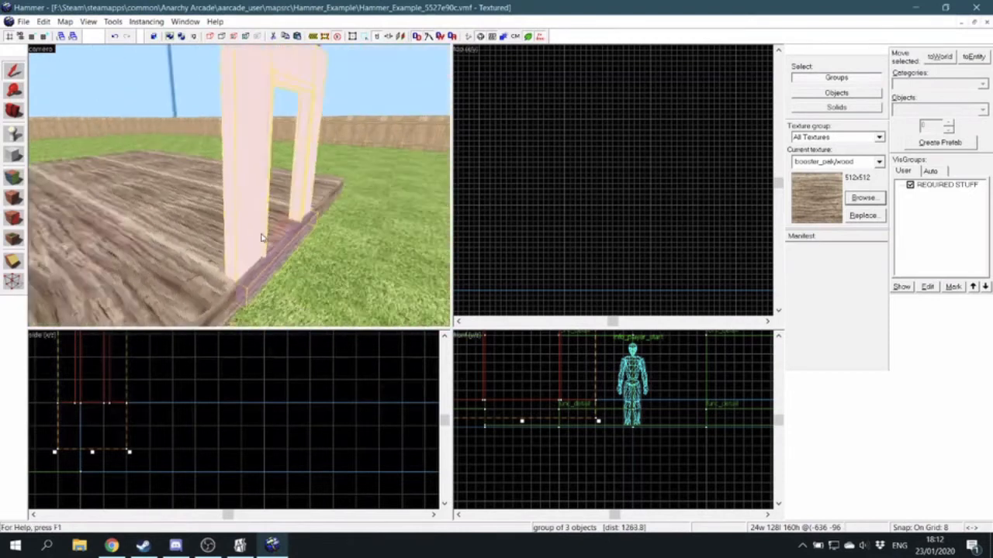
pyautogui.press('d')
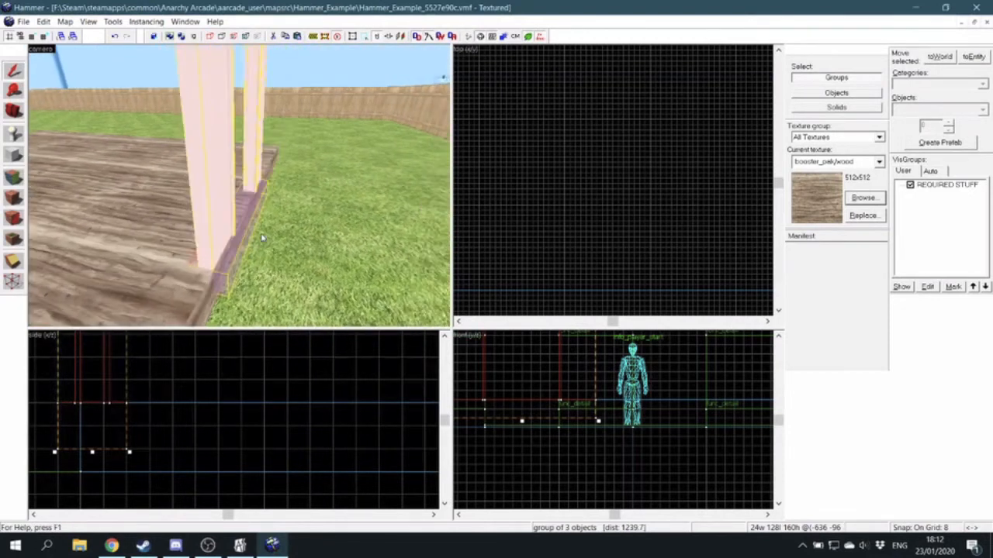
pyautogui.press('s')
pyautogui.press('s')
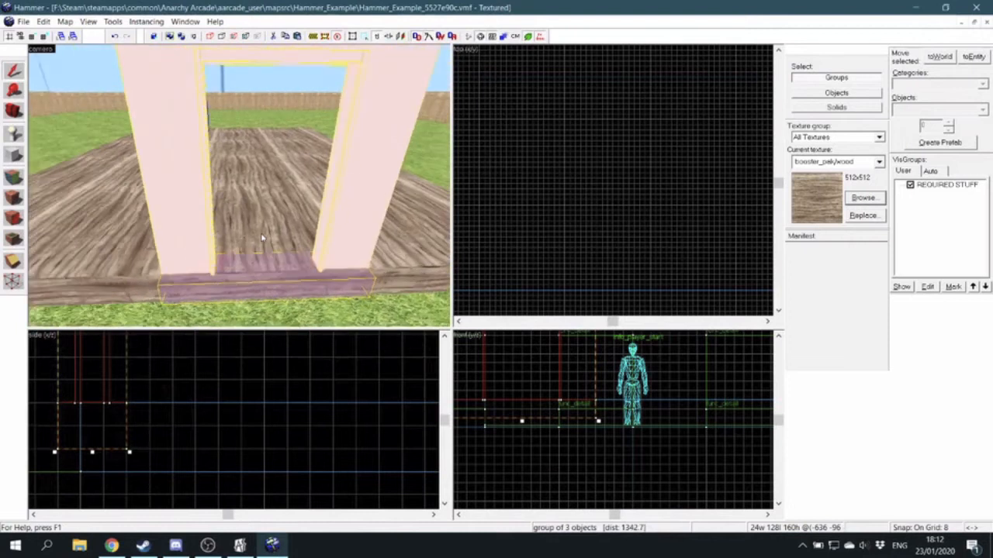
pyautogui.press('s')
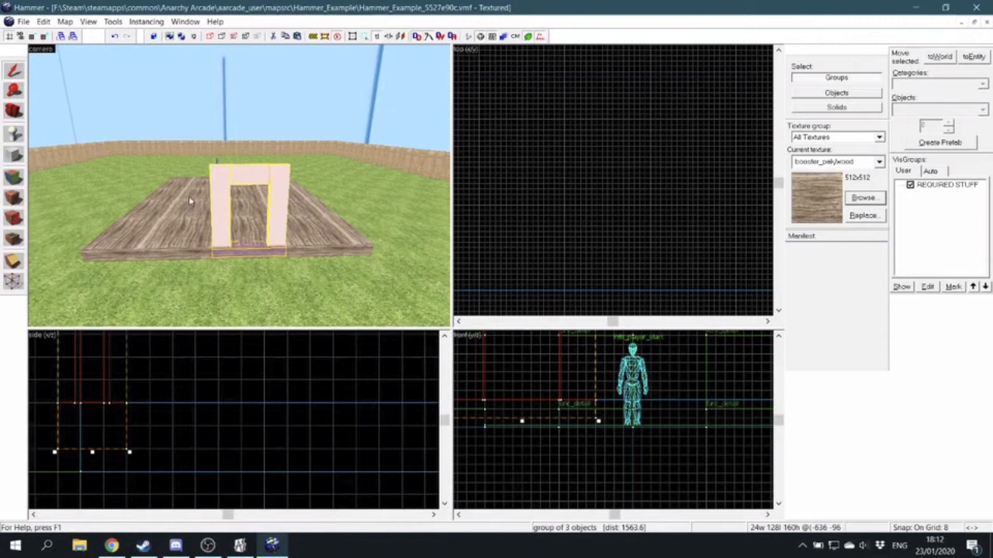
# Select the wooden floor and the doorway in turn, and examine their overlap at the base in the side view.
pyautogui.click(299, 200)
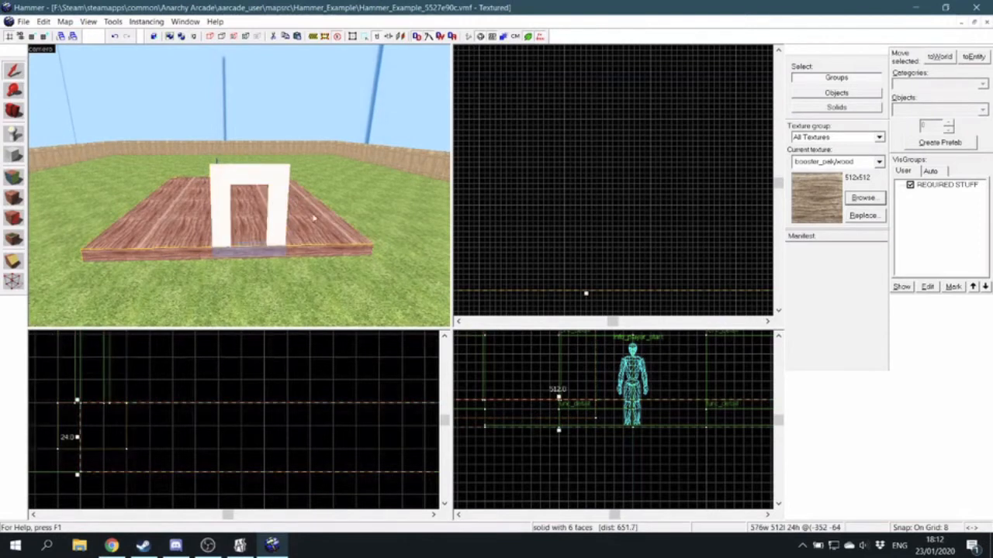
pyautogui.press('w')
pyautogui.press('s')
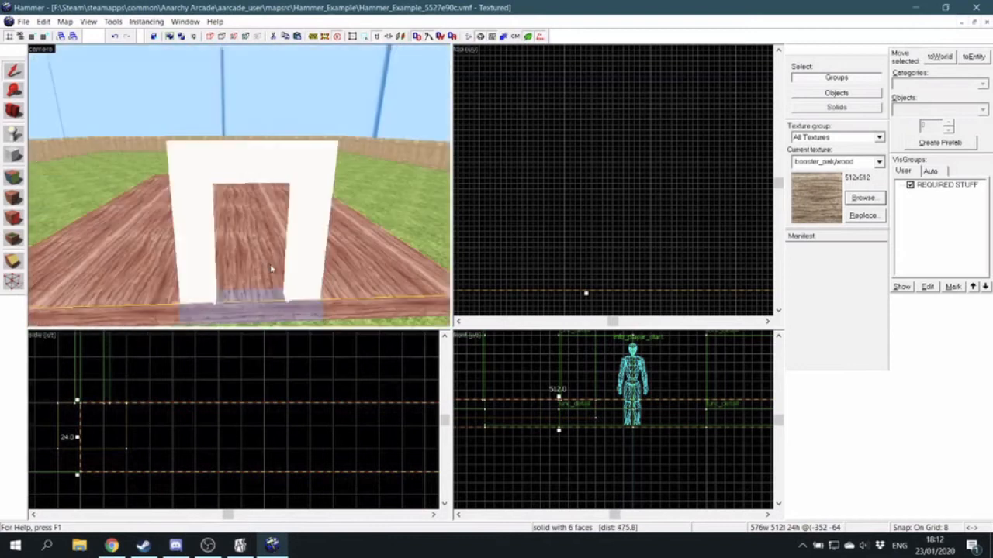
pyautogui.click(304, 293)
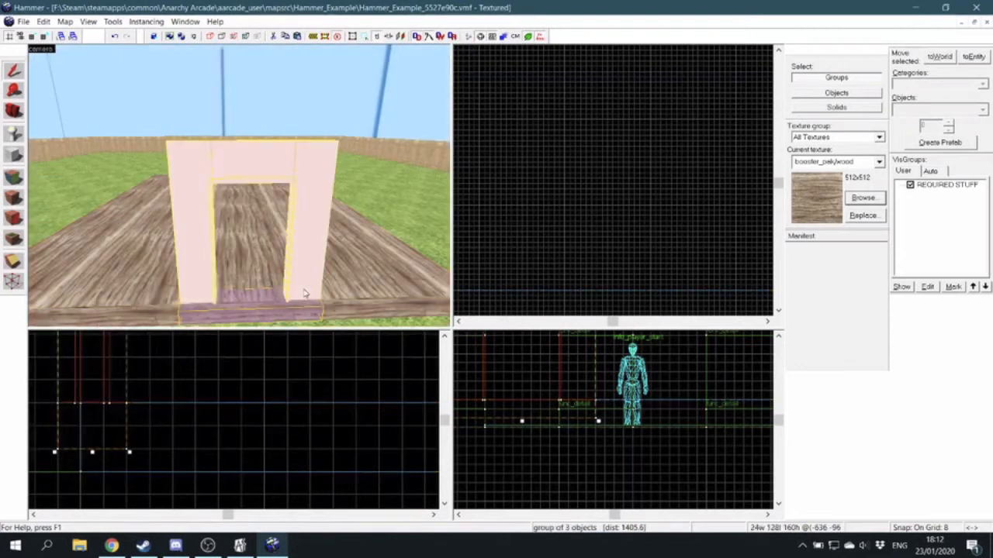
pyautogui.scroll(5, 70, 407)
pyautogui.scroll(-4, 65, 394)
pyautogui.scroll(-8, 83, 389)
pyautogui.scroll(6, 84, 353)
pyautogui.press('a')
pyautogui.scroll(6, 100, 404)
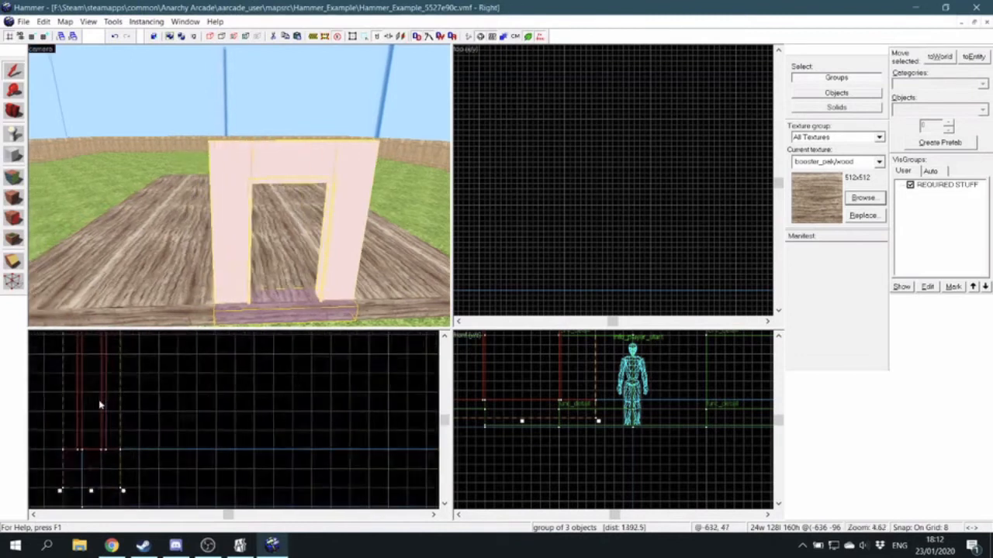
pyautogui.scroll(-5, 263, 286)
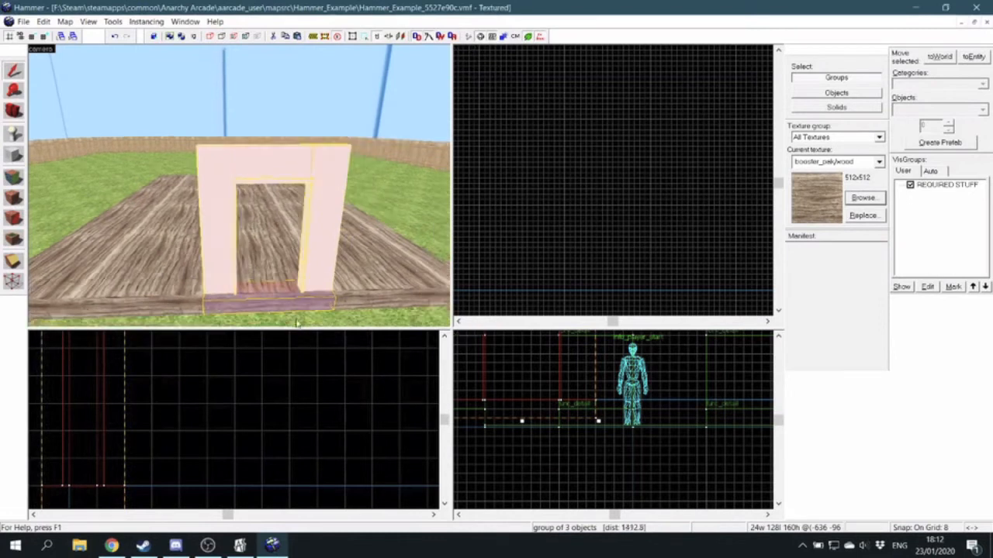
# Compare the doorway with its surroundings in the 3D view and leave the doorway group selected.
pyautogui.click(253, 263)
pyautogui.scroll(3, 253, 264)
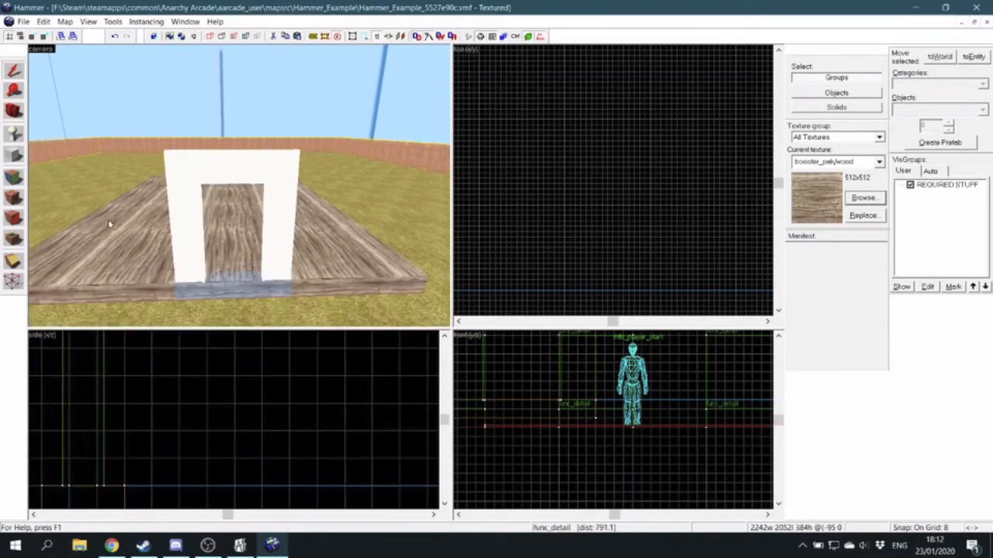
pyautogui.click(178, 222)
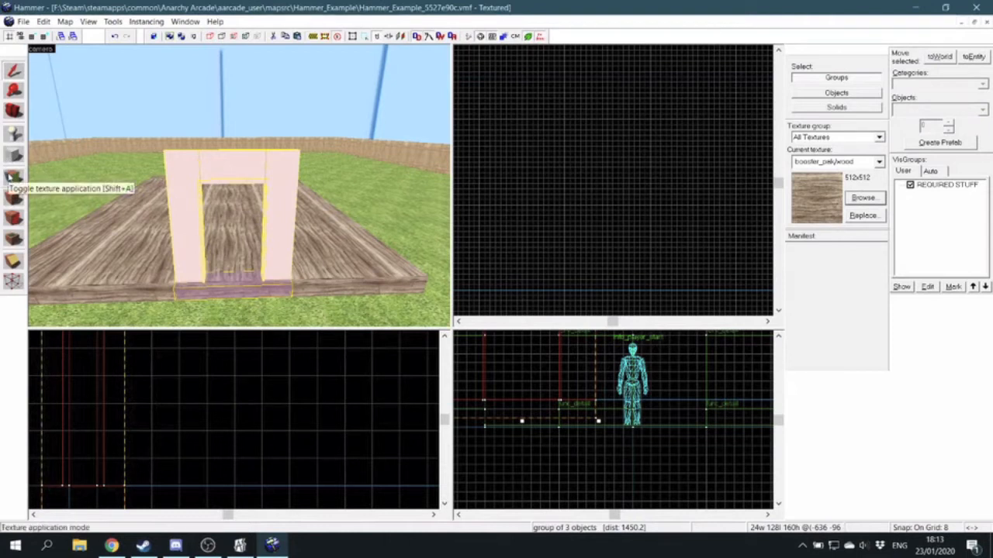
pyautogui.press('s')
pyautogui.press('a')
pyautogui.press('w')
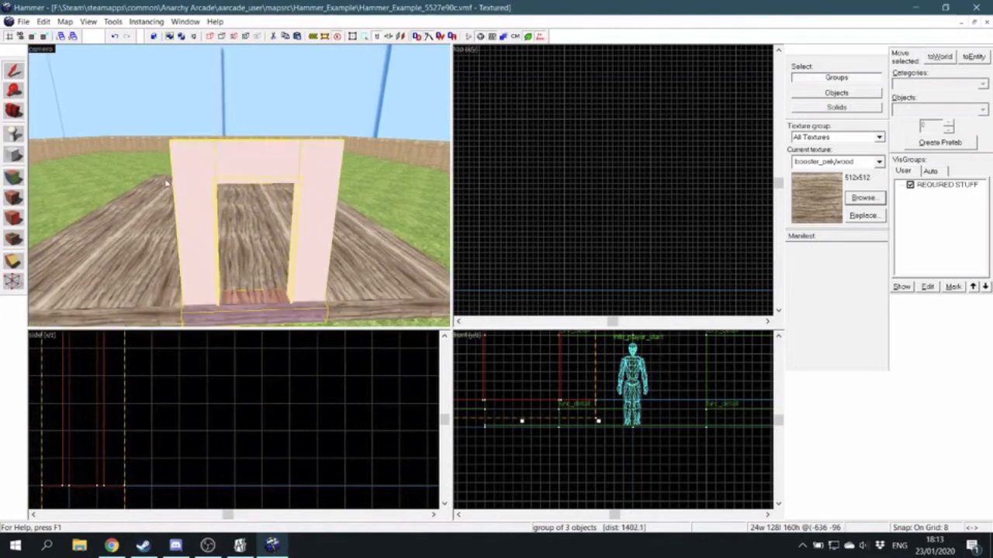
pyautogui.click(109, 234)
pyautogui.click(193, 169)
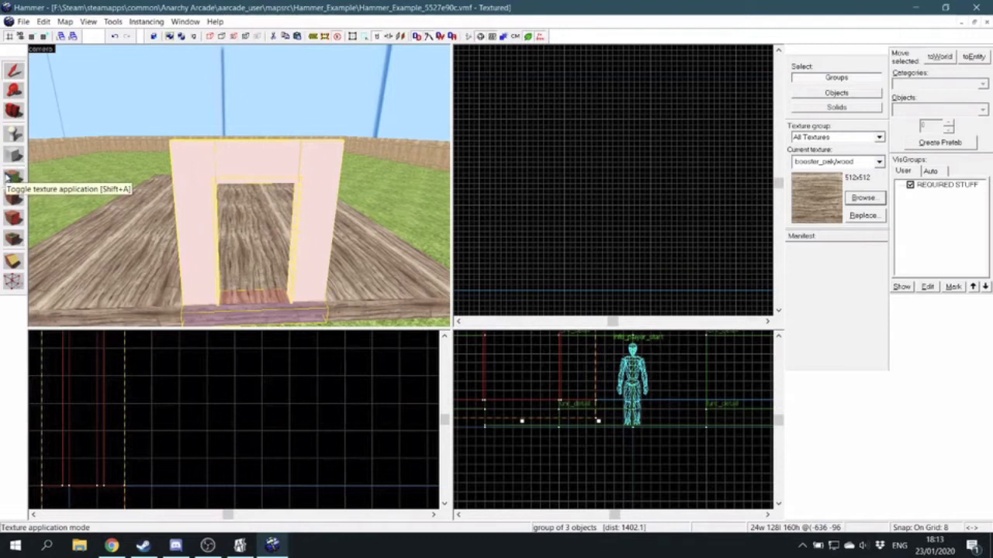
# Use the Face Edit Sheet to lift the textures of the floor and the doorway, making the doorway's white zoeywhite texture current.
pyautogui.click(12, 177)
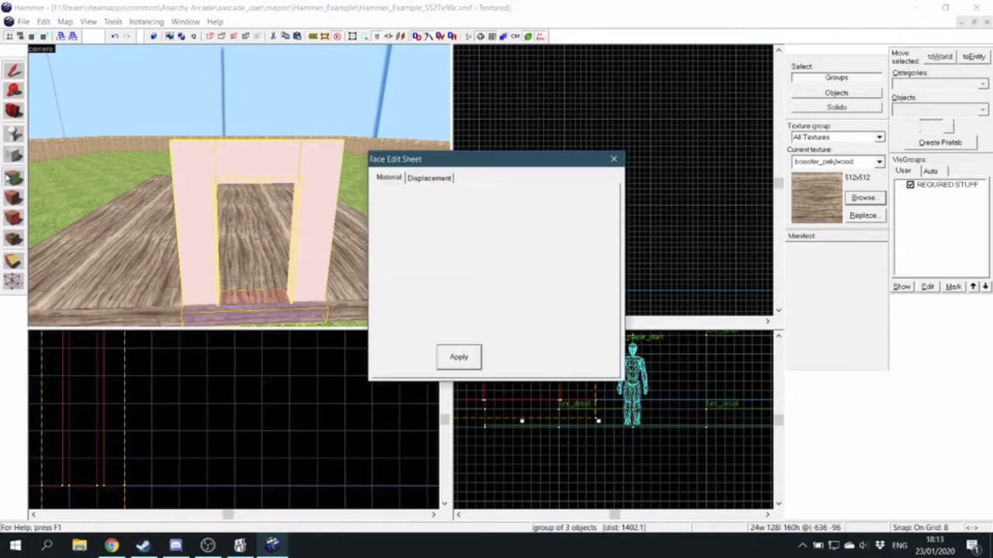
pyautogui.moveTo(459, 162); pyautogui.dragTo(526, 145)
pyautogui.click(423, 267)
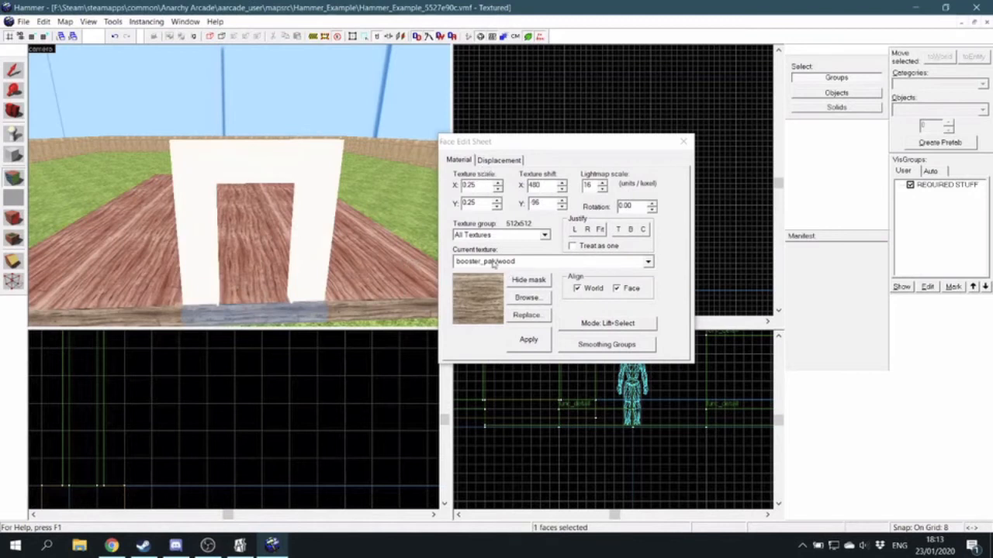
pyautogui.click(323, 200)
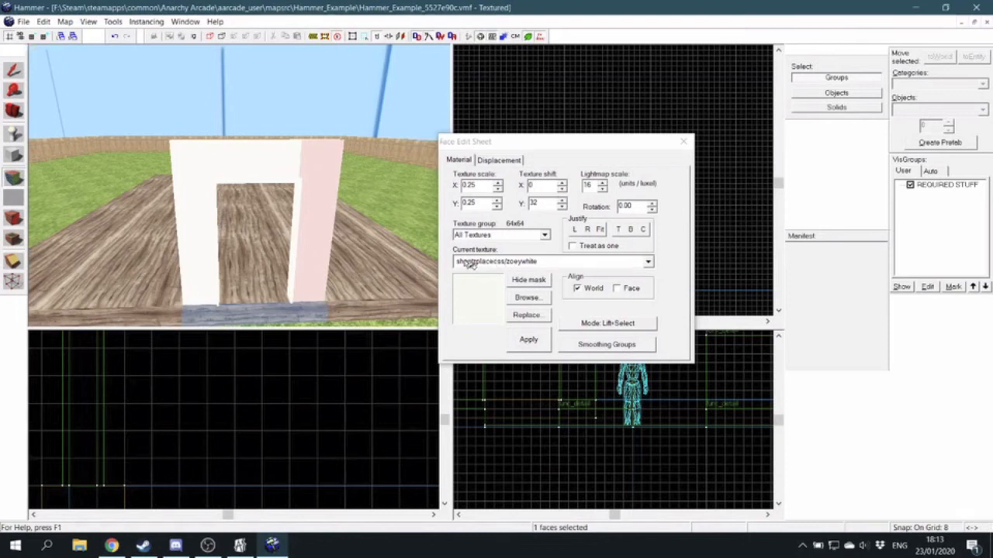
pyautogui.click(684, 142)
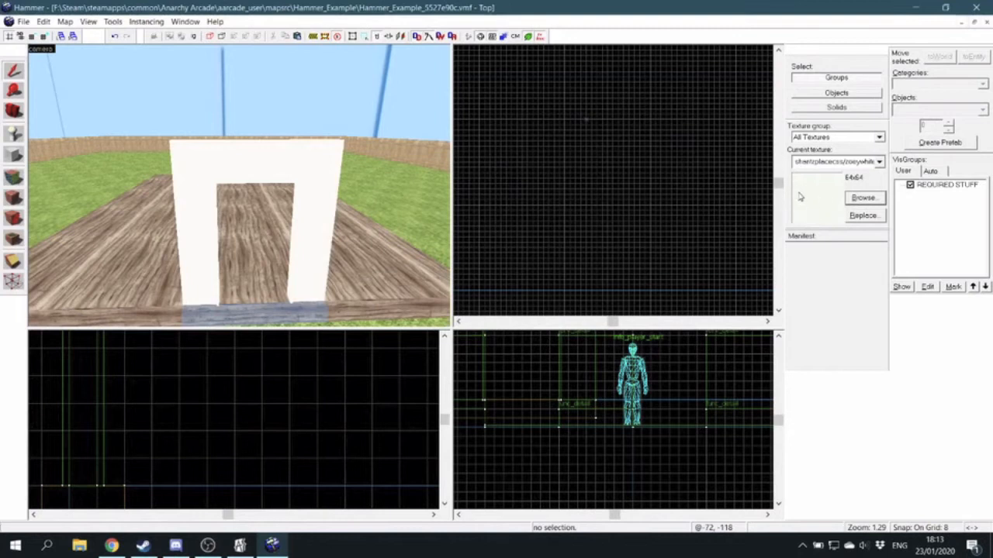
# Reposition the 3D view in front of the doorway and select the doorway group again.
pyautogui.press('s')
pyautogui.press('a')
pyautogui.press('w')
pyautogui.click(228, 239)
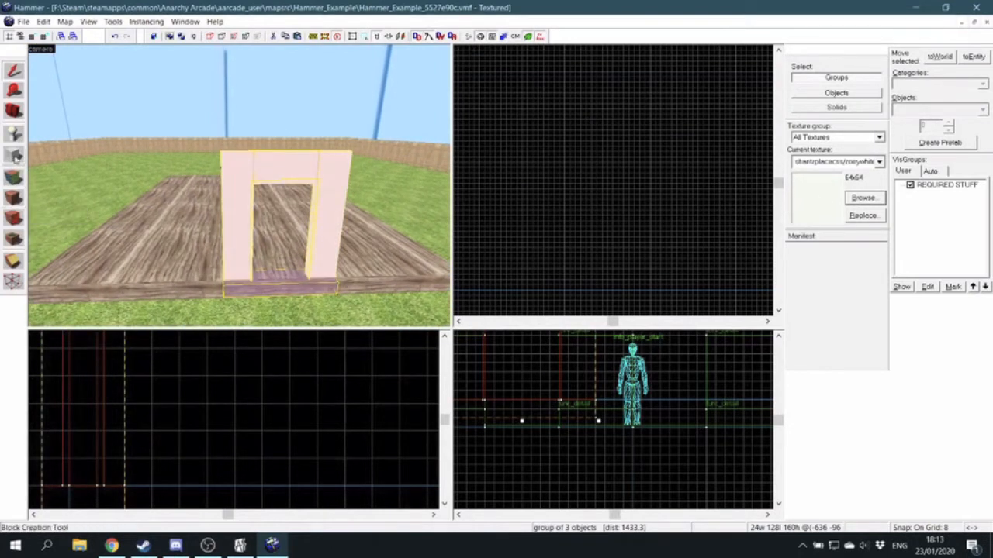
# Outline a new wall block 16 units wide and 224 units long in the top view, from the doorway to the floor's far edge.
pyautogui.hotkey('shift', 'b')
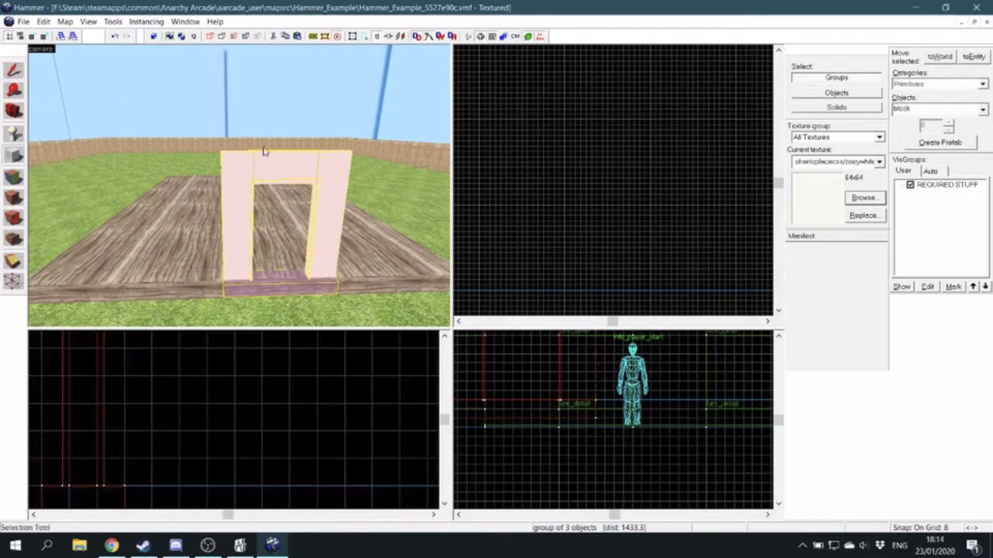
pyautogui.scroll(3, 608, 225)
pyautogui.scroll(-5, 556, 168)
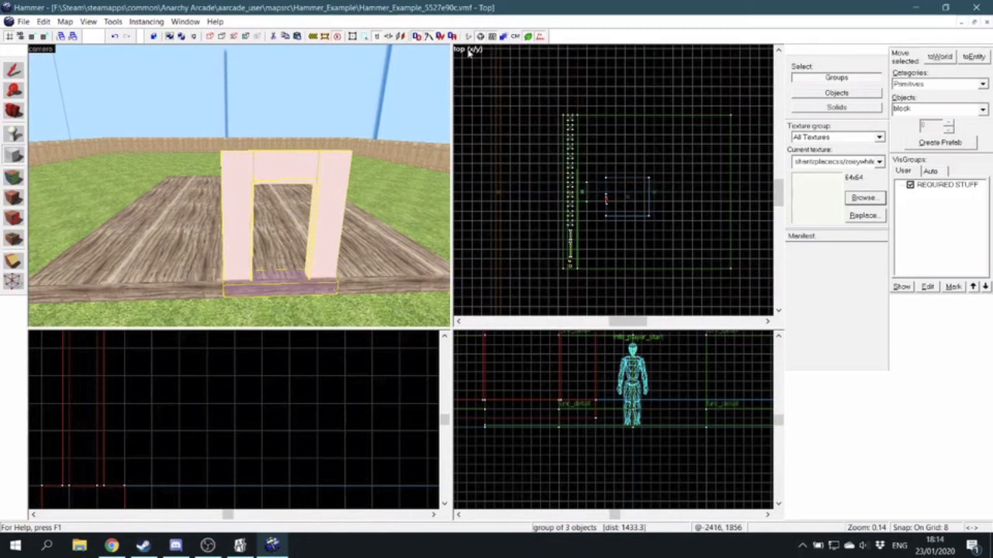
pyautogui.scroll(10, 605, 210)
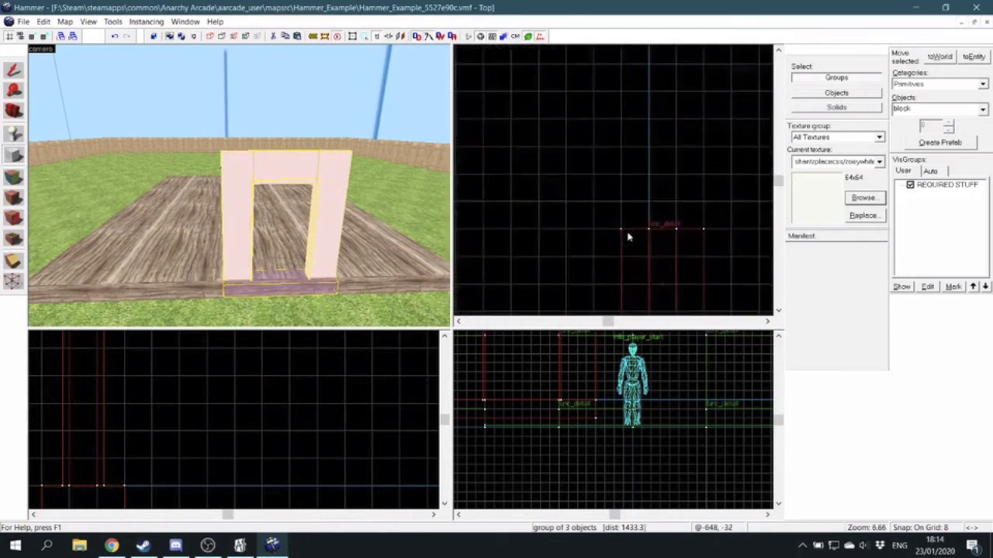
pyautogui.scroll(3, 628, 236)
pyautogui.scroll(-8, 613, 224)
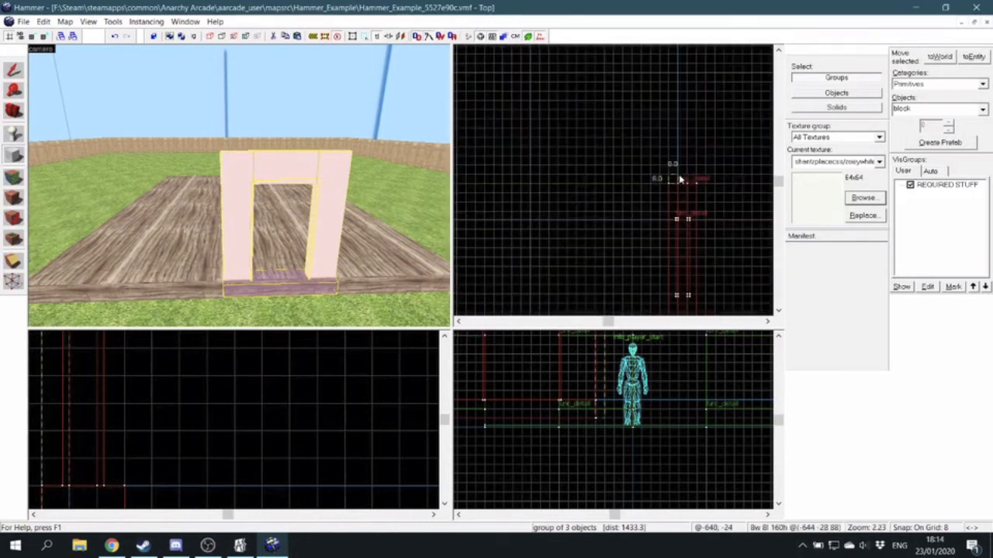
pyautogui.moveTo(690, 124); pyautogui.dragTo(689, 69)
pyautogui.scroll(2, 693, 78)
pyautogui.scroll(3, 692, 76)
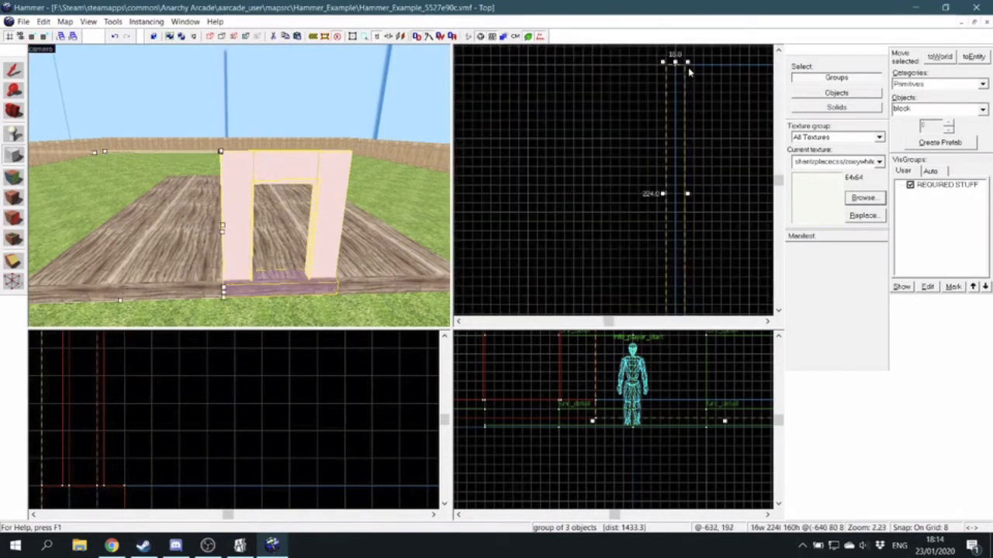
# Raise the block outline's base to the floor's upper surface for a height of 144 units, and create the white wall beside the doorway.
pyautogui.press('a')
pyautogui.press('a')
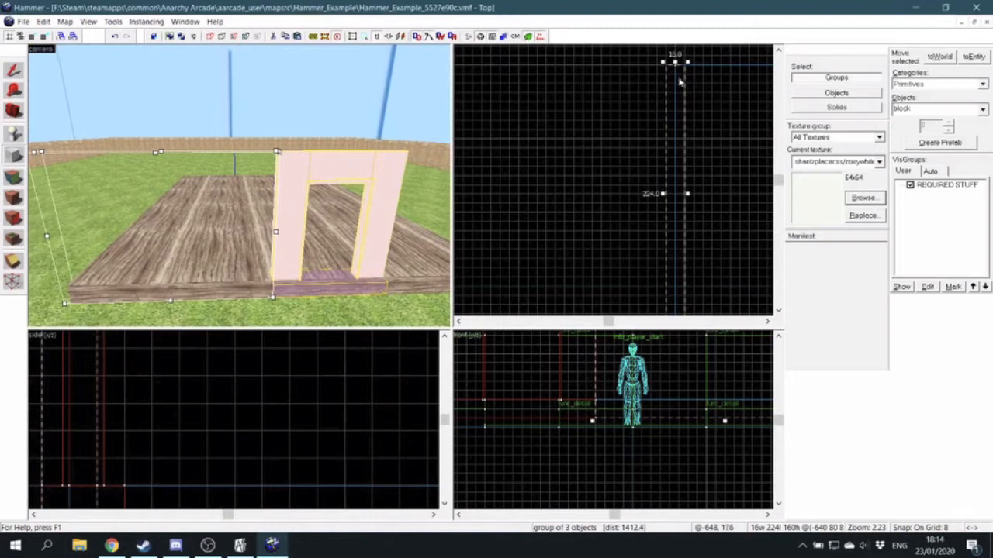
pyautogui.moveTo(726, 420); pyautogui.dragTo(725, 402)
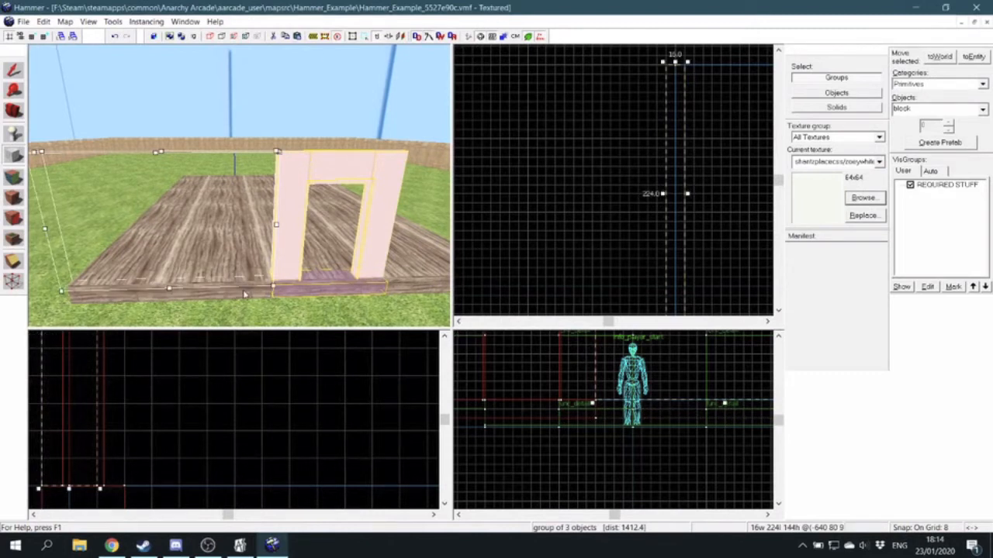
pyautogui.press('w')
pyautogui.press('s')
pyautogui.press('a')
pyautogui.press('w')
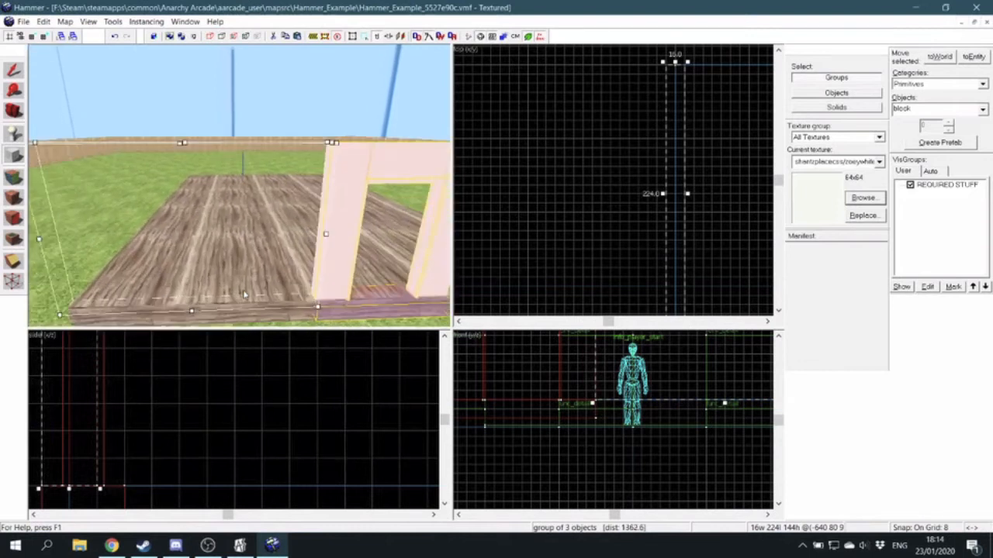
pyautogui.click(243, 295)
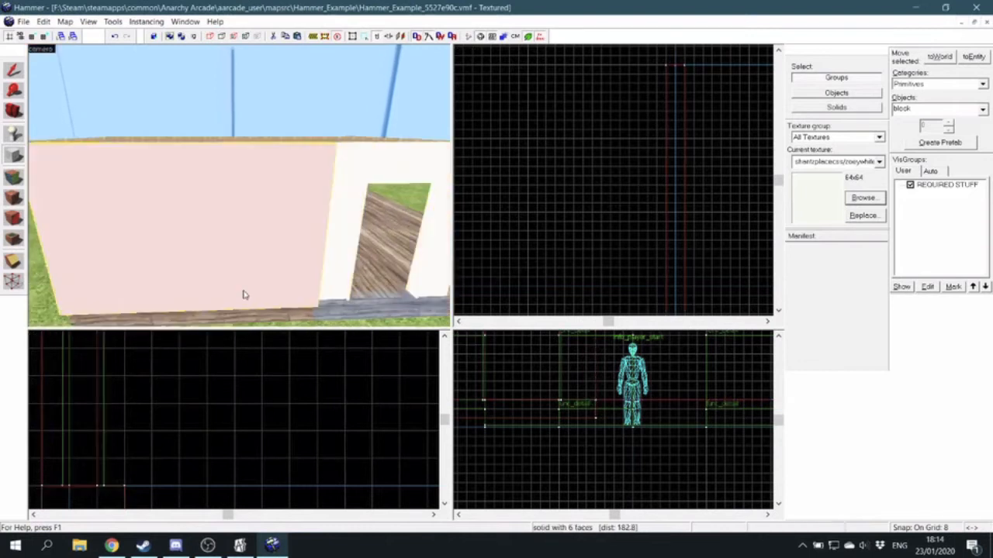
# Thin the new wall to 8 units in the top view by pulling in its outer side to the floor's edge.
pyautogui.press('d')
pyautogui.press('Left')
pyautogui.press('w')
pyautogui.press('Up')
pyautogui.press('Down')
pyautogui.press('s')
pyautogui.press('Up')
pyautogui.press('Down')
pyautogui.press('w')
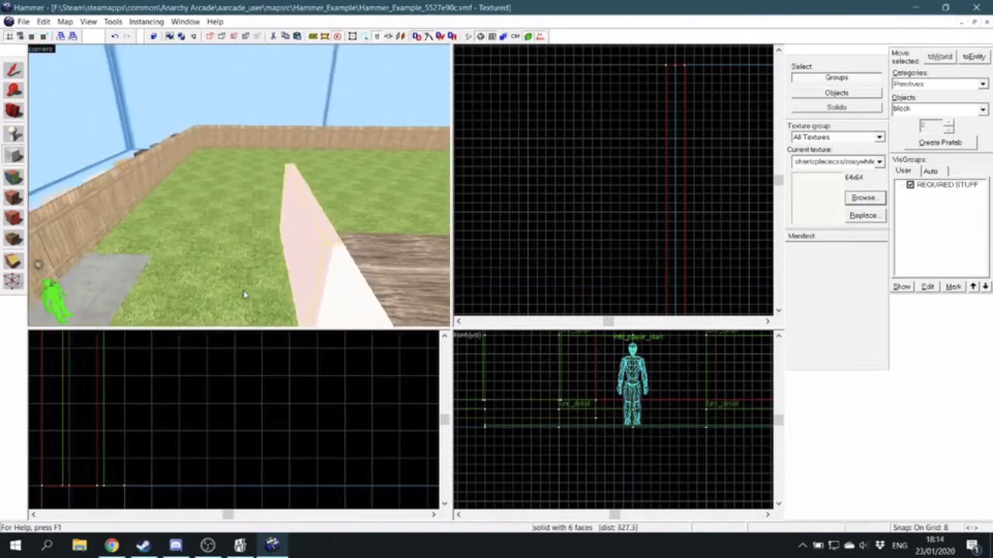
pyautogui.press('Down')
pyautogui.press('d')
pyautogui.press('w')
pyautogui.press('d')
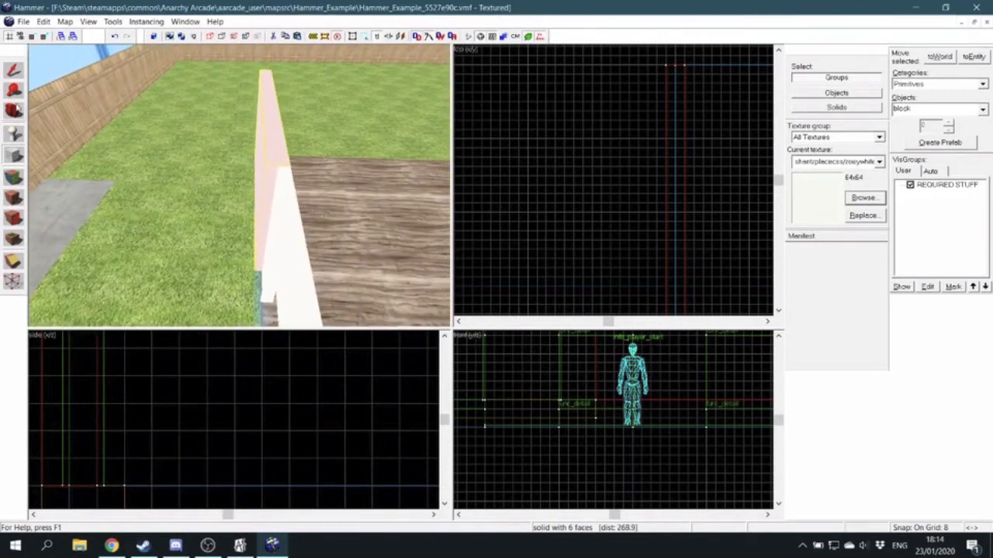
pyautogui.click(13, 70)
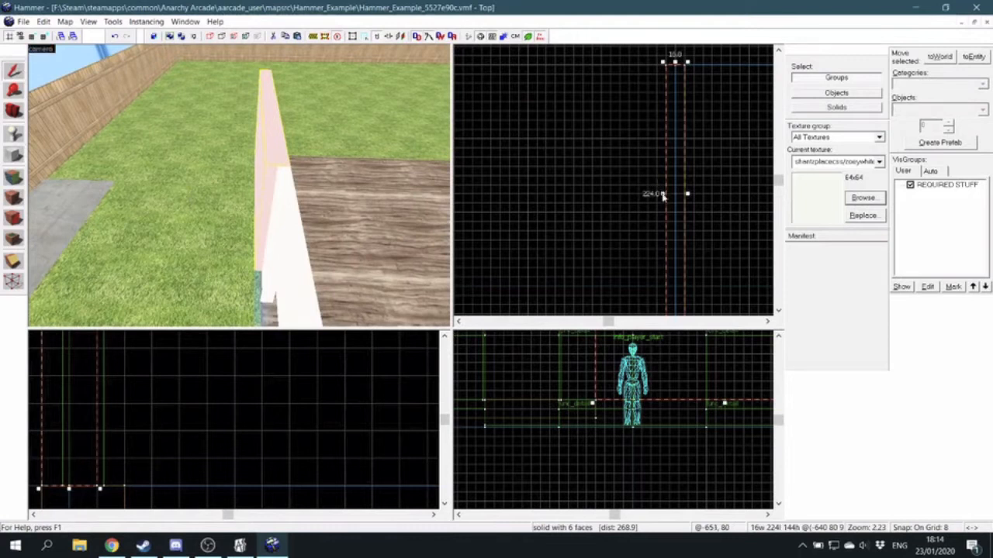
pyautogui.moveTo(663, 197); pyautogui.dragTo(668, 194)
# Inspect the thinned wall from its end and from outside to check its fit against the doorway and floor.
pyautogui.press('s')
pyautogui.press('w')
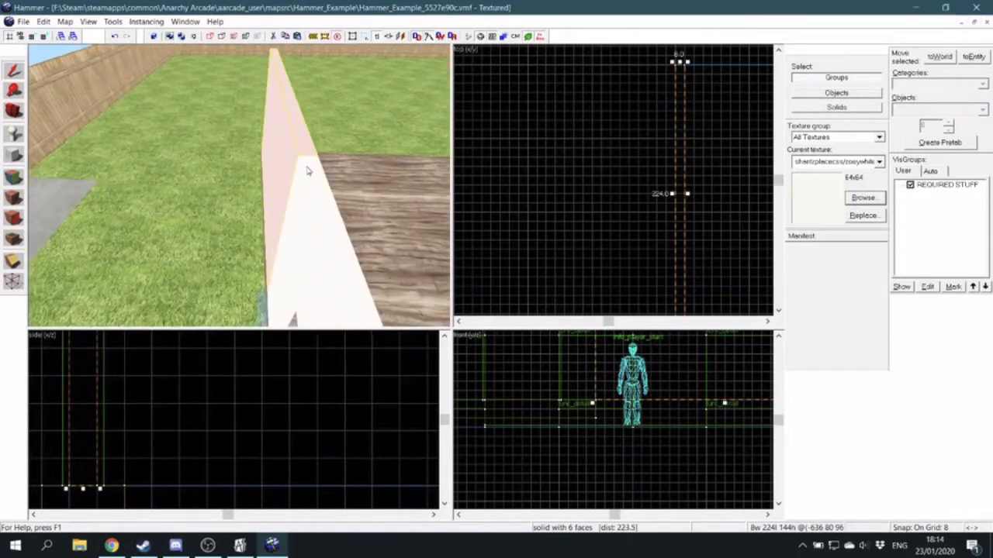
pyautogui.press('a')
pyautogui.press('s')
pyautogui.press('w')
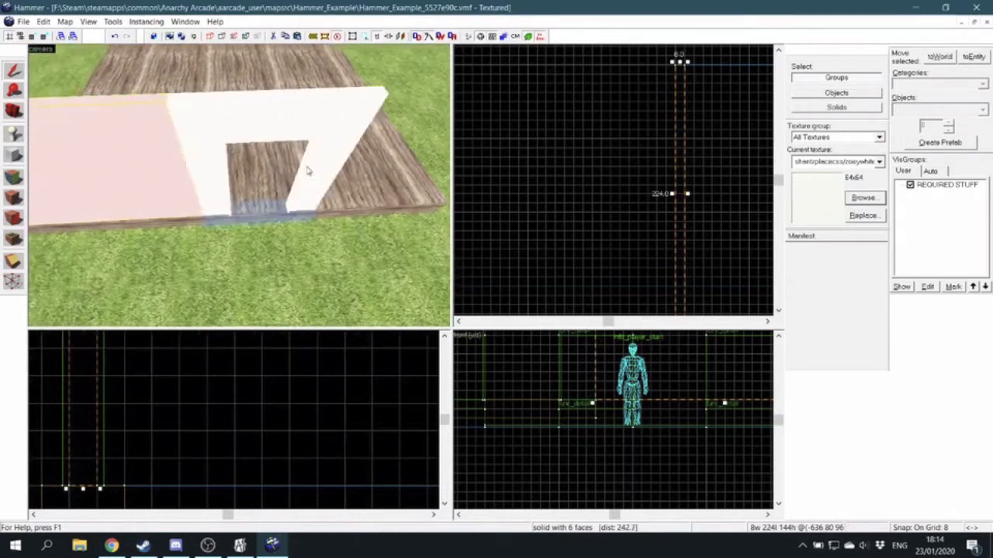
pyautogui.press('a')
pyautogui.press('w')
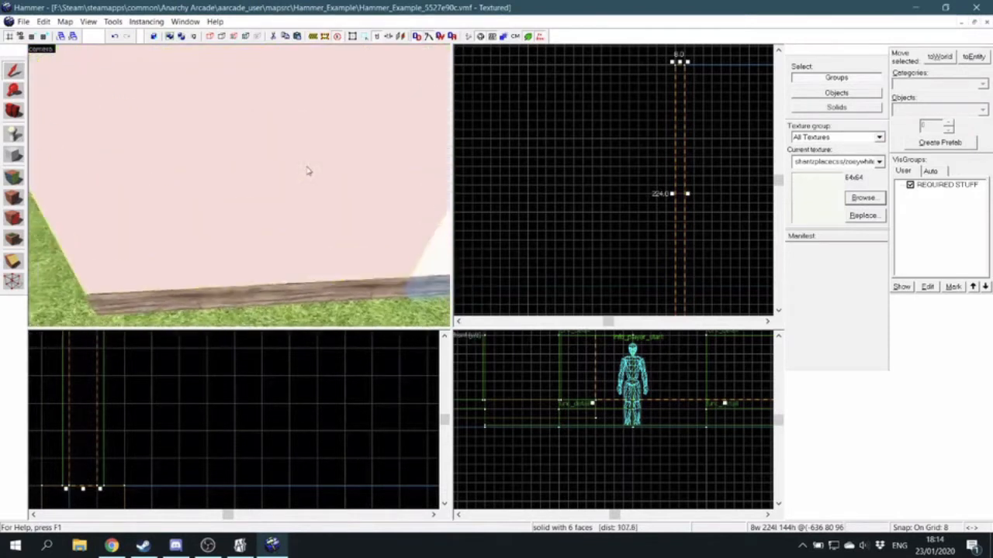
pyautogui.press('s')
pyautogui.press('d')
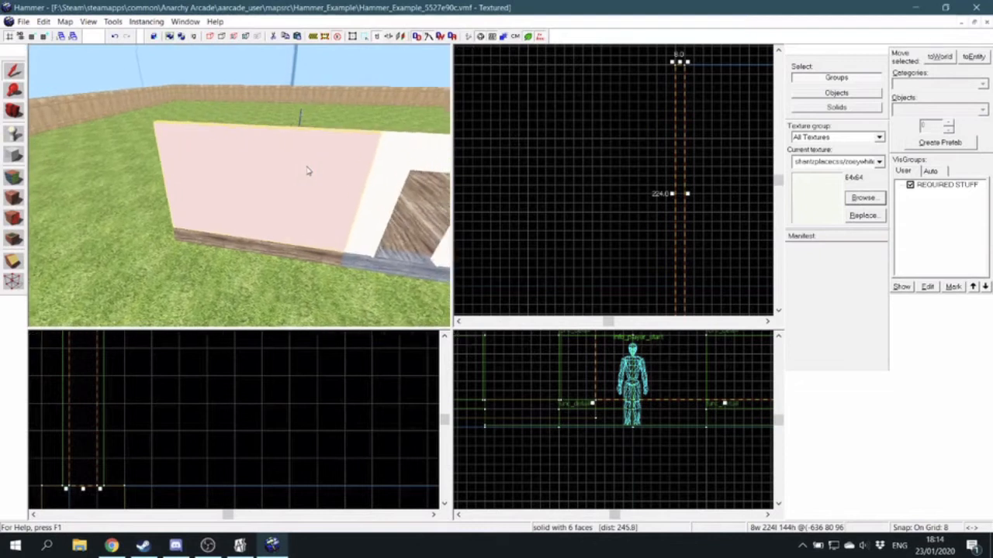
pyautogui.press('s')
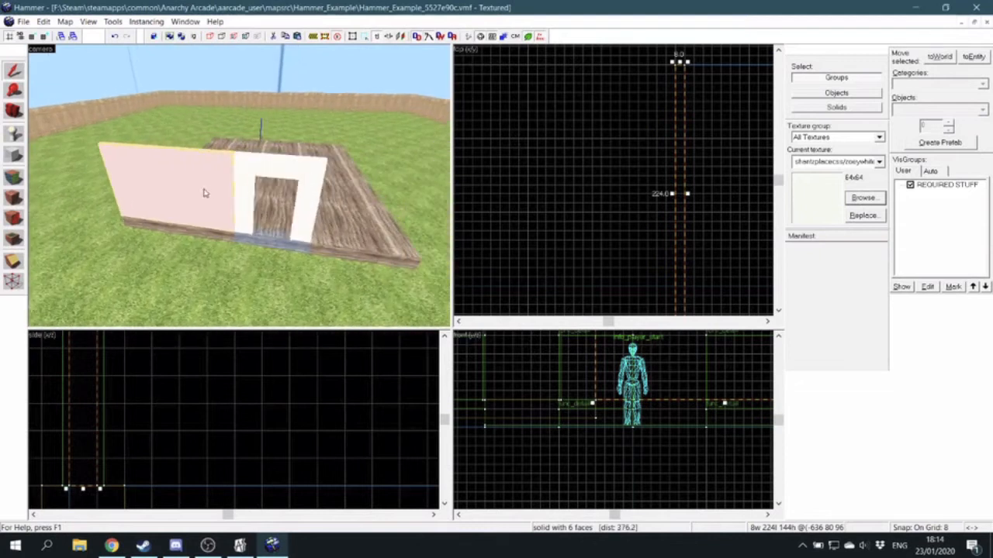
# Duplicate the new wall and paste the copy over the open floor edge on the other side of the doorway.
pyautogui.click(243, 170)
pyautogui.click(210, 179)
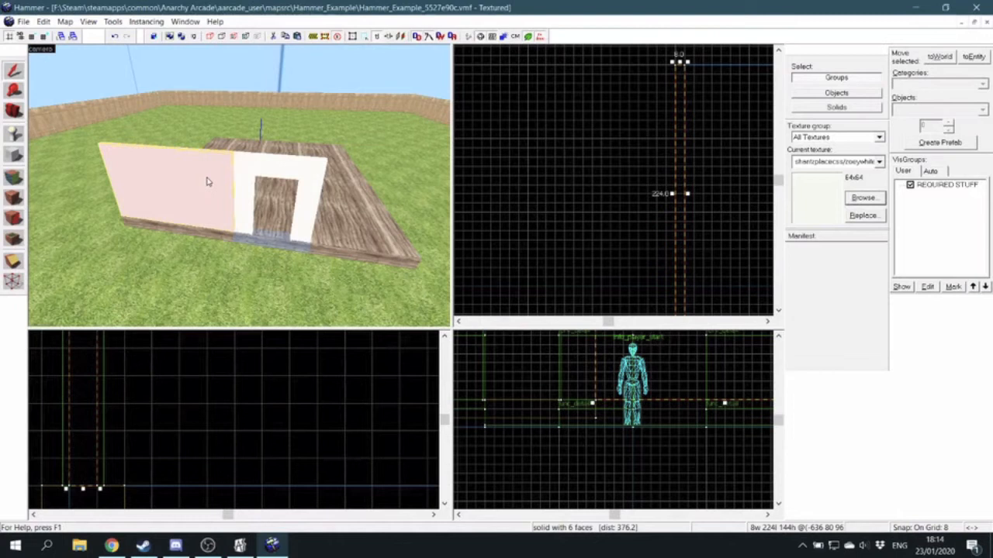
pyautogui.press('d')
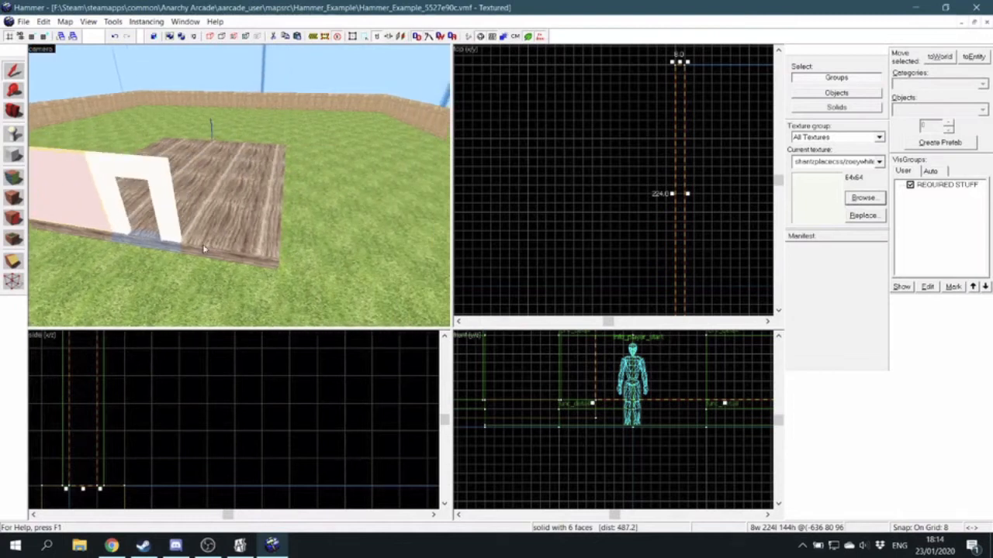
pyautogui.click(204, 248)
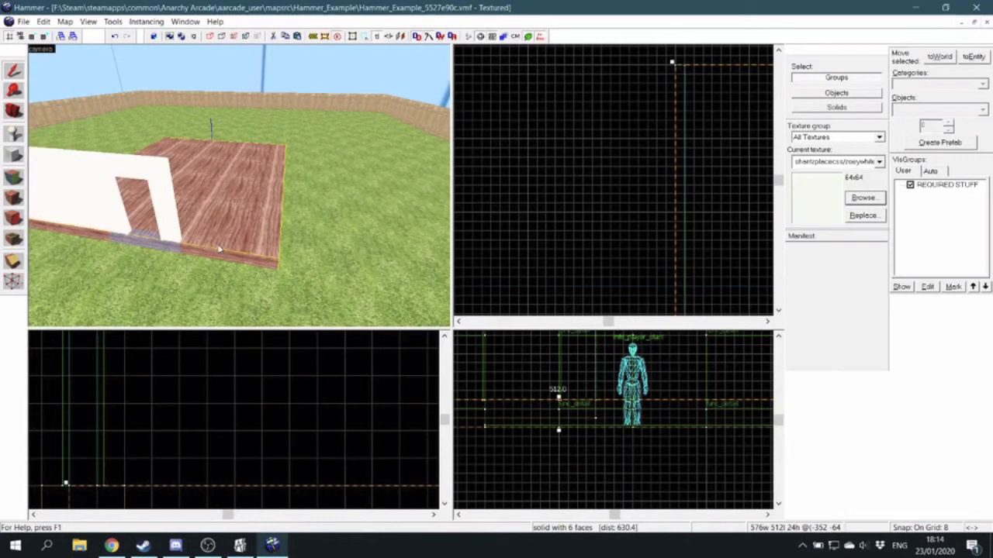
pyautogui.hotkey('ctrl', 'v')
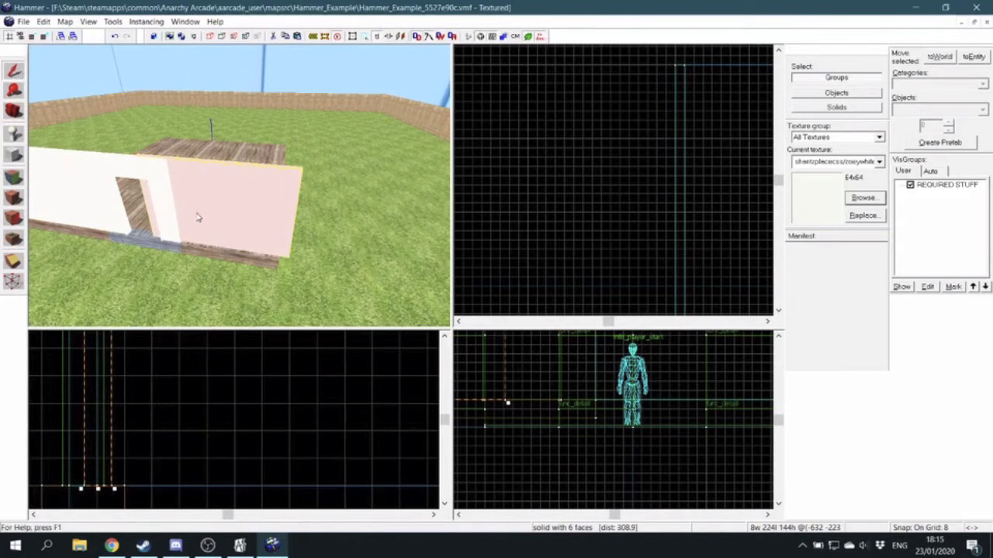
# Shift the copied wall sideways in the side view to line it up with the original wall along the floor's outer edge.
pyautogui.scroll(-1, 95, 469)
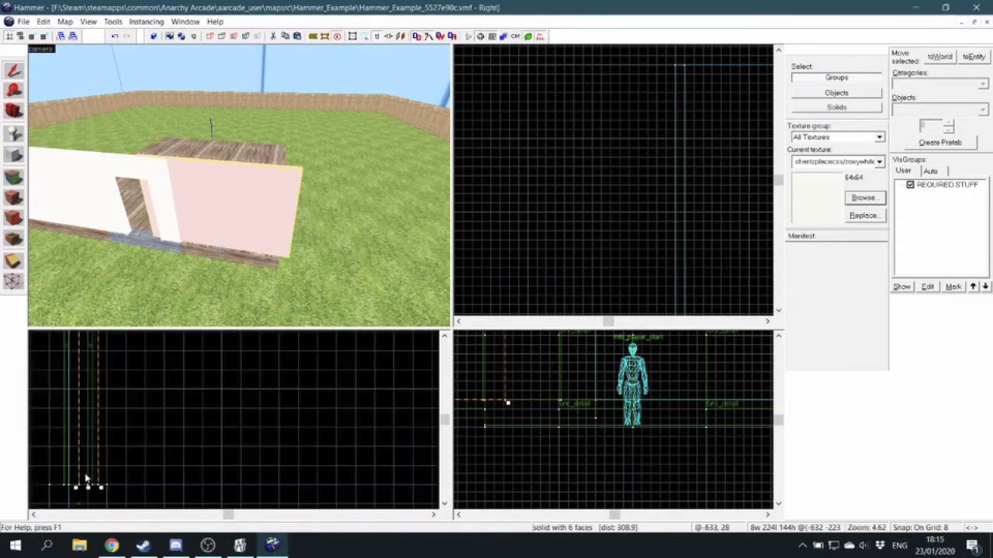
pyautogui.scroll(4, 84, 475)
pyautogui.moveTo(85, 475)
pyautogui.mouseDown()
pyautogui.moveTo(18, 474)
pyautogui.moveTo(87, 488)
pyautogui.mouseUp()
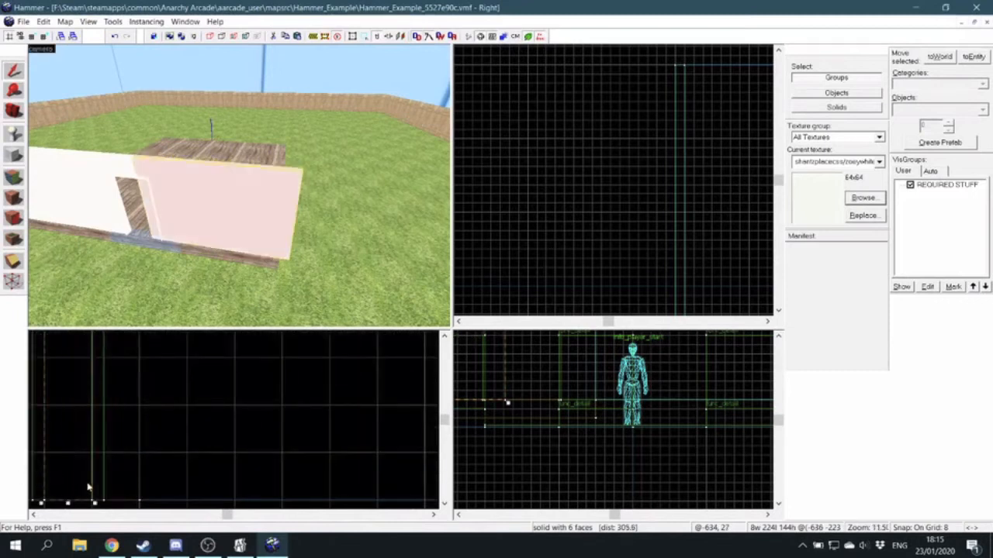
pyautogui.press('w')
pyautogui.press('a')
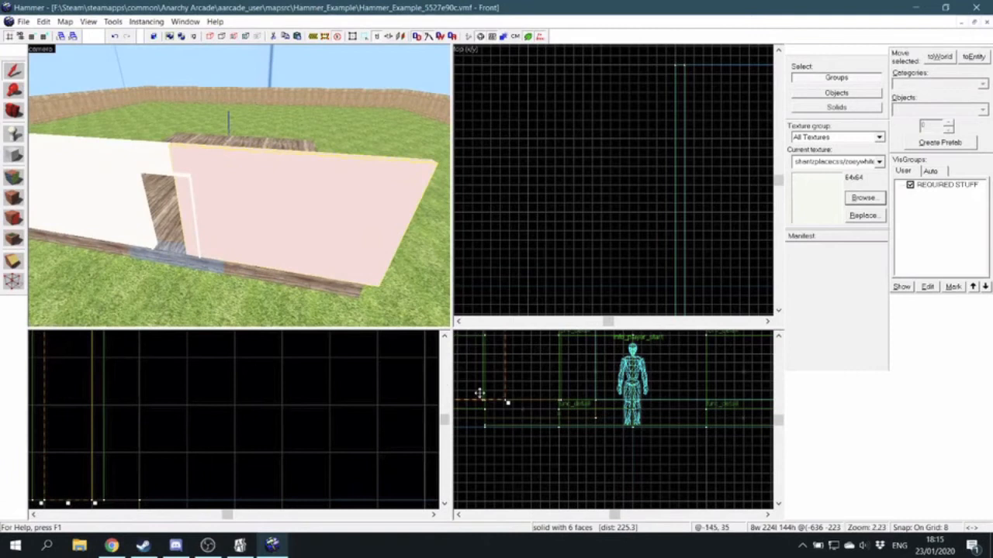
# Slide the copied wall along the floor edge in the front view until it meets the side of the doorway.
pyautogui.scroll(-6, 505, 399)
pyautogui.scroll(-10, 504, 399)
pyautogui.scroll(15, 518, 420)
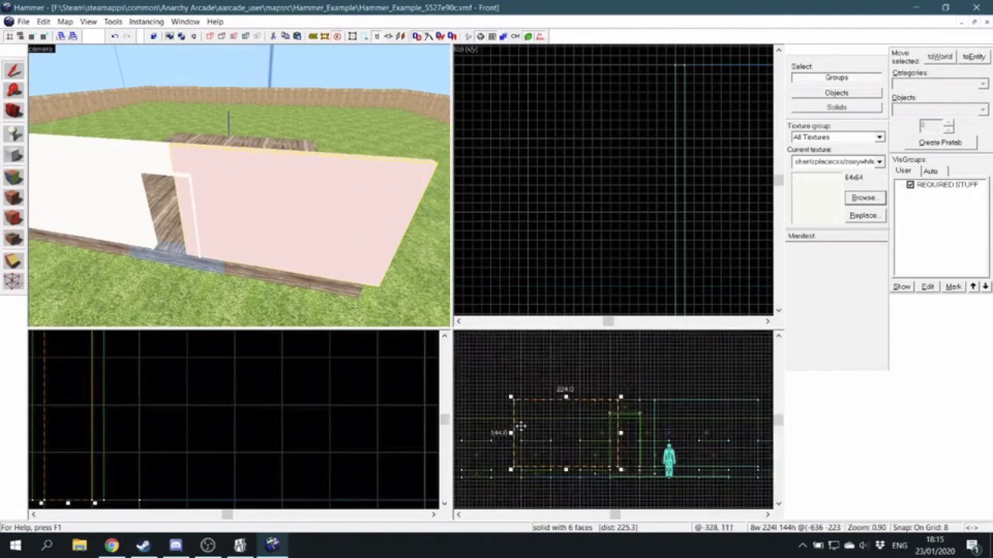
pyautogui.scroll(3, 677, 411)
pyautogui.moveTo(685, 401); pyautogui.dragTo(608, 403)
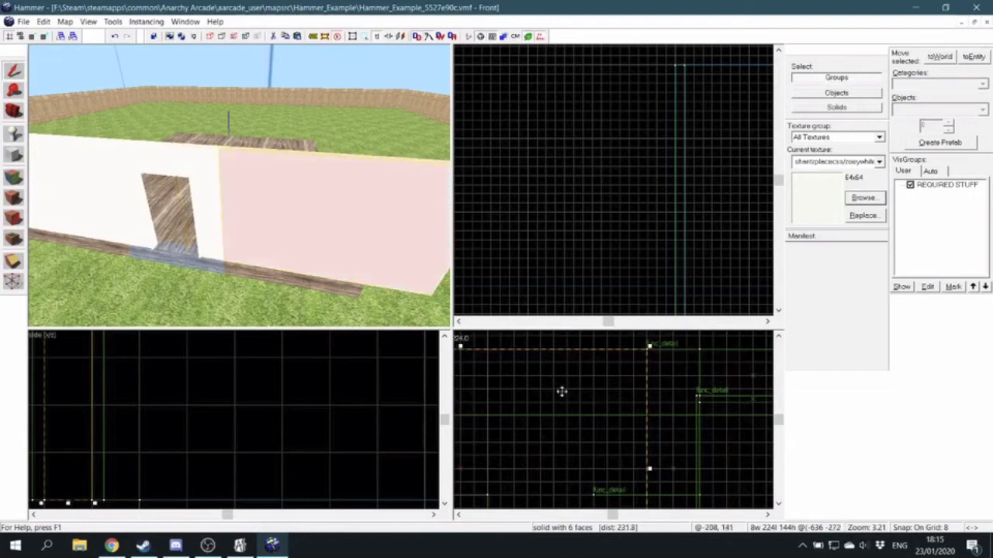
# Shorten the copied wall to 160 units in the front view by pulling its far end back to the floor's corner.
pyautogui.scroll(-8, 601, 414)
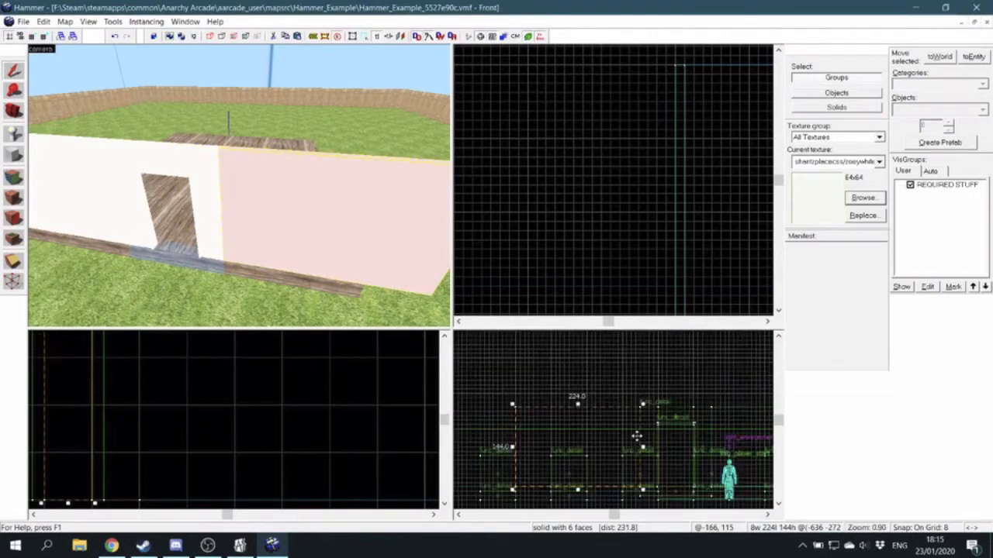
pyautogui.scroll(5, 542, 450)
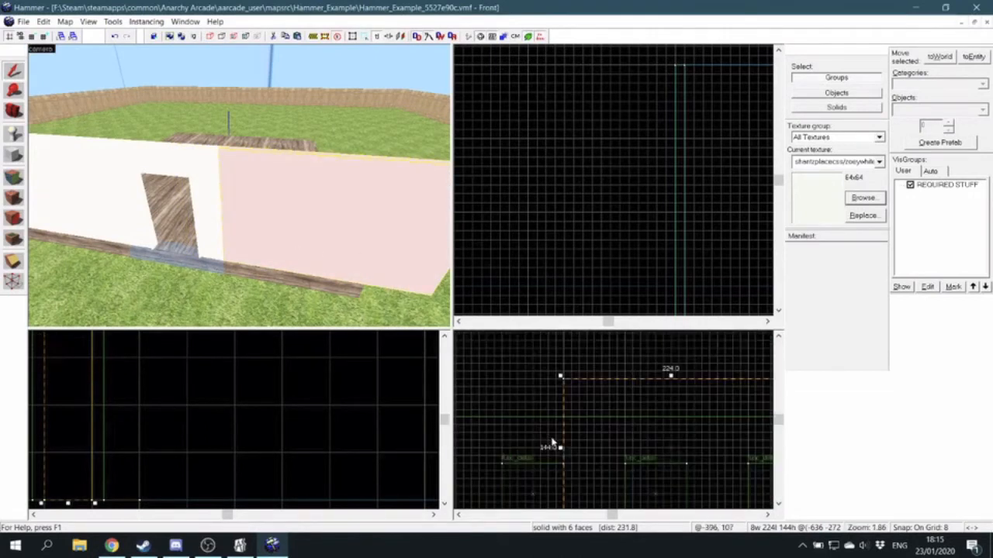
pyautogui.moveTo(560, 447); pyautogui.dragTo(619, 457)
pyautogui.press('d')
pyautogui.press('w')
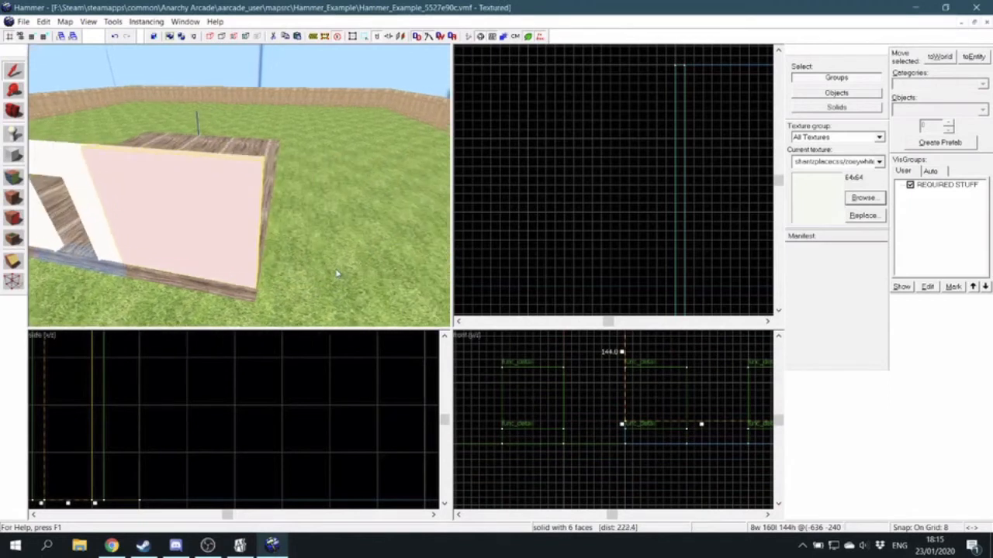
# Inspect the finished front wall and doorway from the end, inside and outside in the 3D view.
pyautogui.press('d')
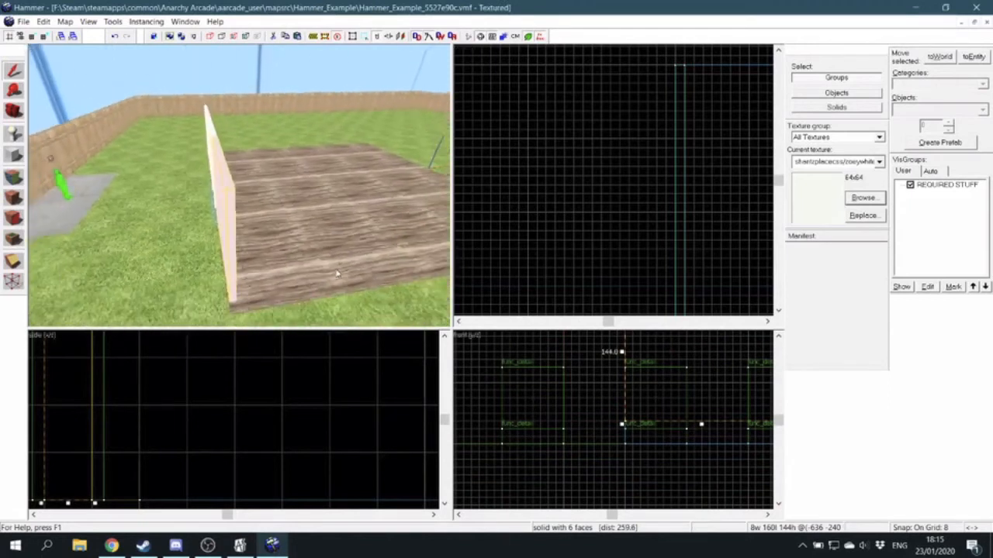
pyautogui.press('w')
pyautogui.press('s')
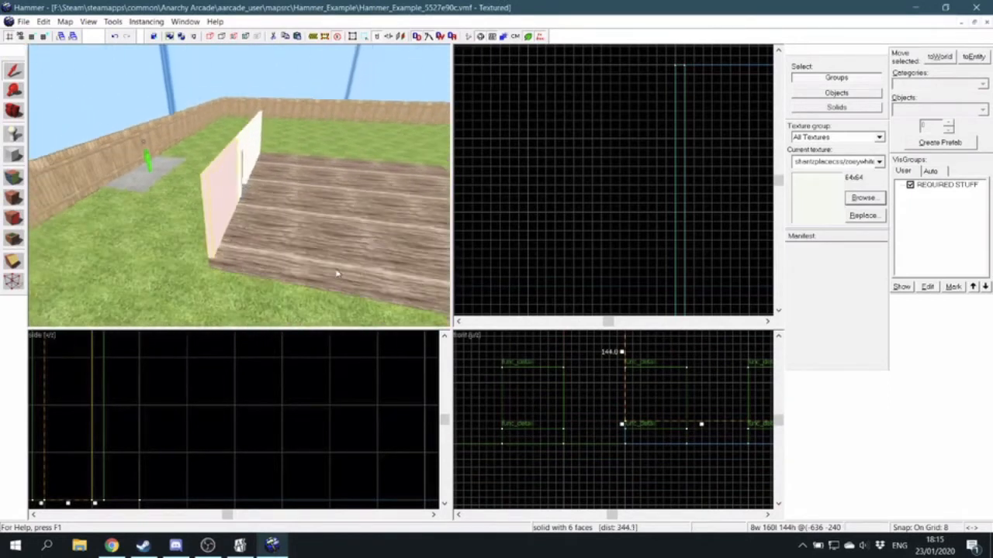
pyautogui.press('d')
pyautogui.press('a')
pyautogui.press('a')
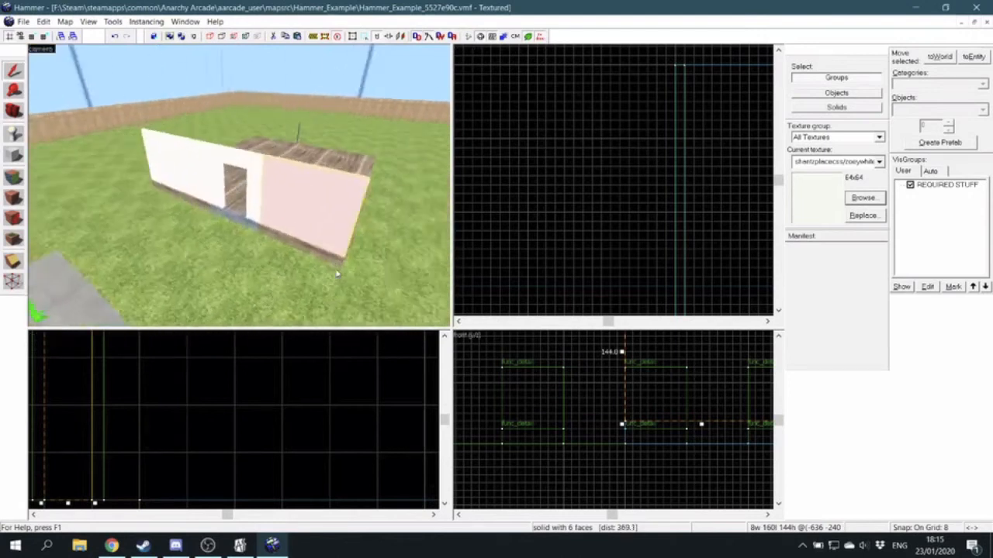
pyautogui.press('w')
pyautogui.press('s')
pyautogui.press('d')
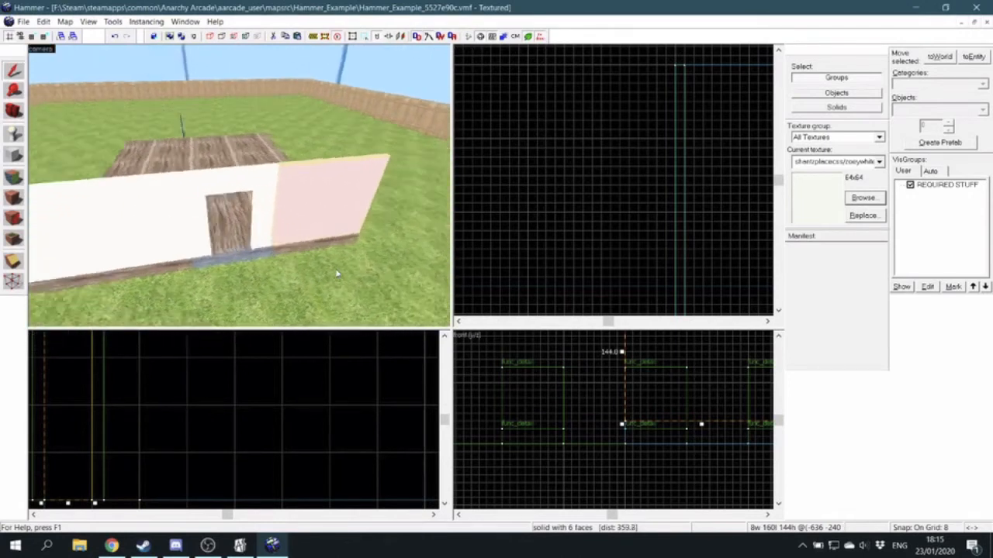
pyautogui.press('s')
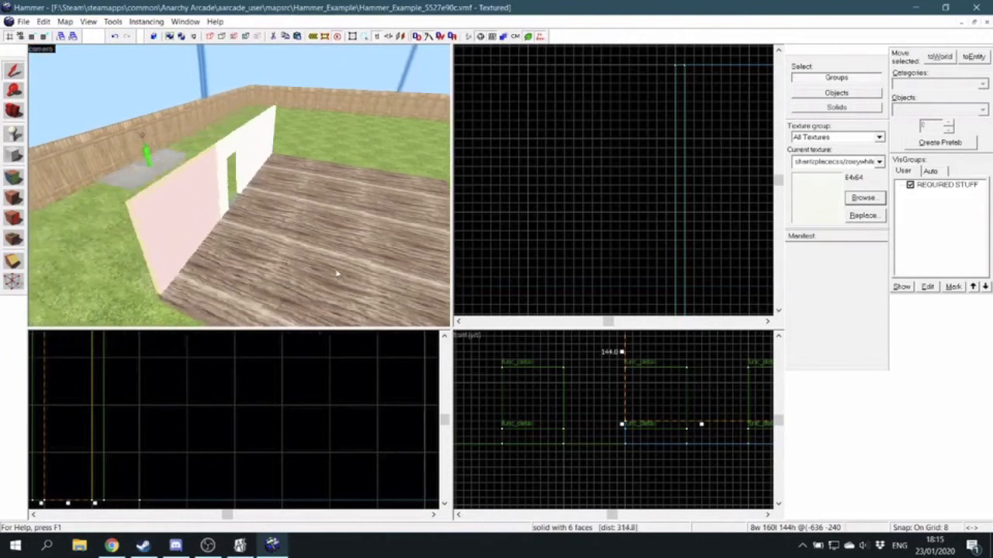
pyautogui.press('a')
pyautogui.press('w')
pyautogui.press('s')
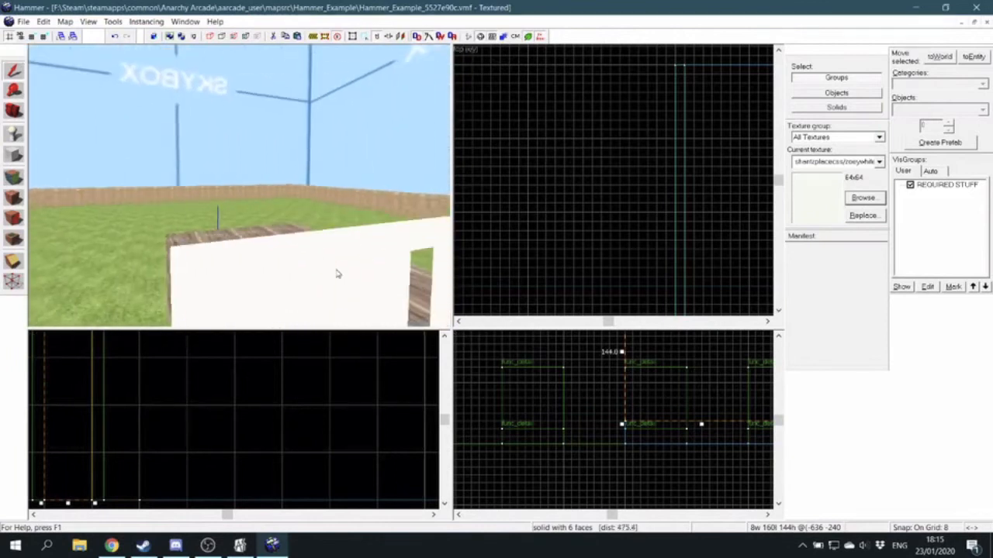
# Examine the front wall and its doorway from outside in the 3D view, selecting the doorway group and the longer wall section.
pyautogui.press('d')
pyautogui.press('w')
pyautogui.press('s')
pyautogui.press('w')
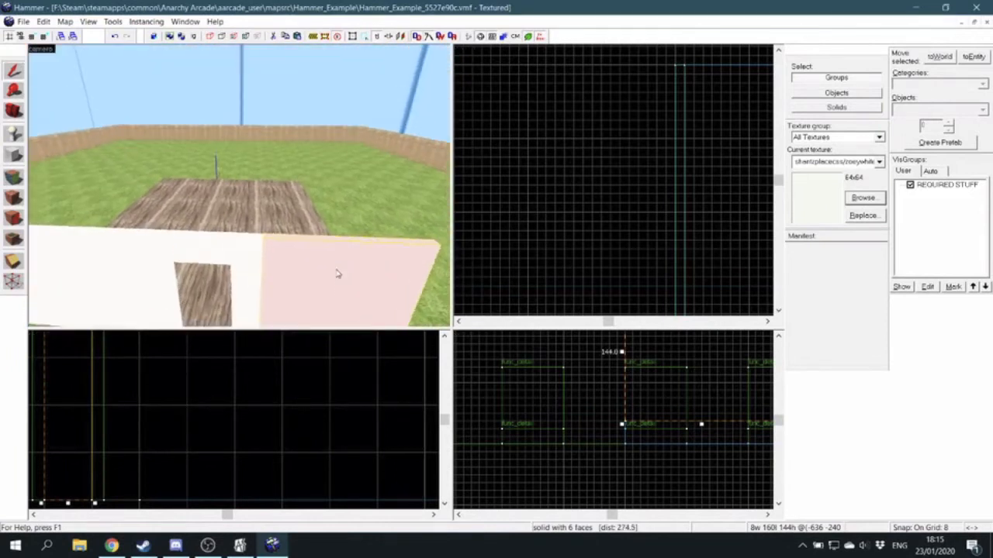
pyautogui.press('s')
pyautogui.press('w')
pyautogui.press('s')
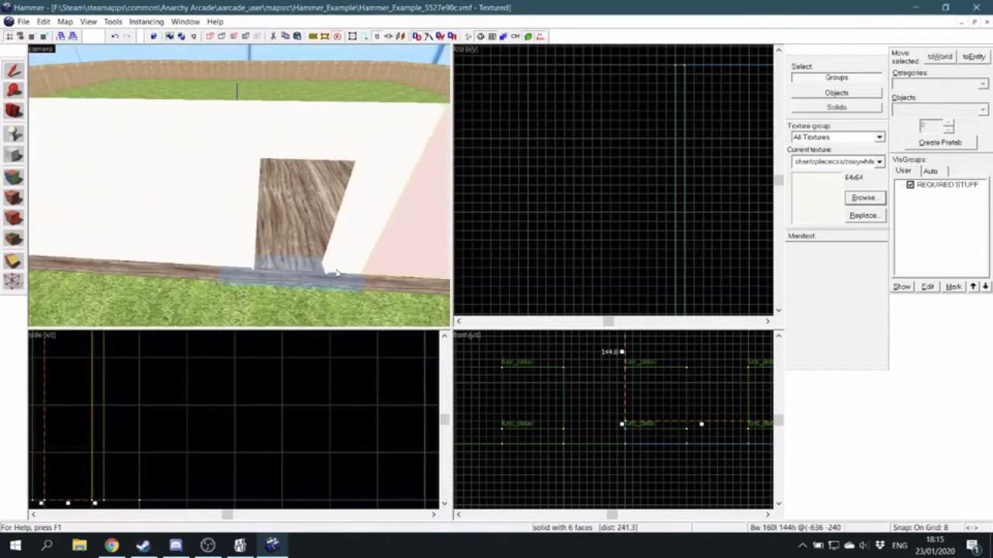
pyautogui.press('s')
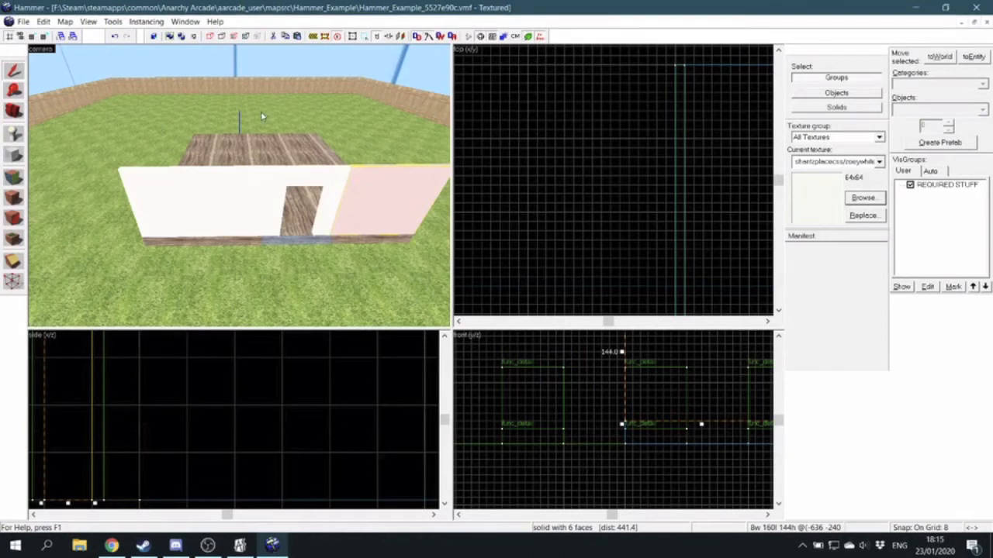
pyautogui.press('d')
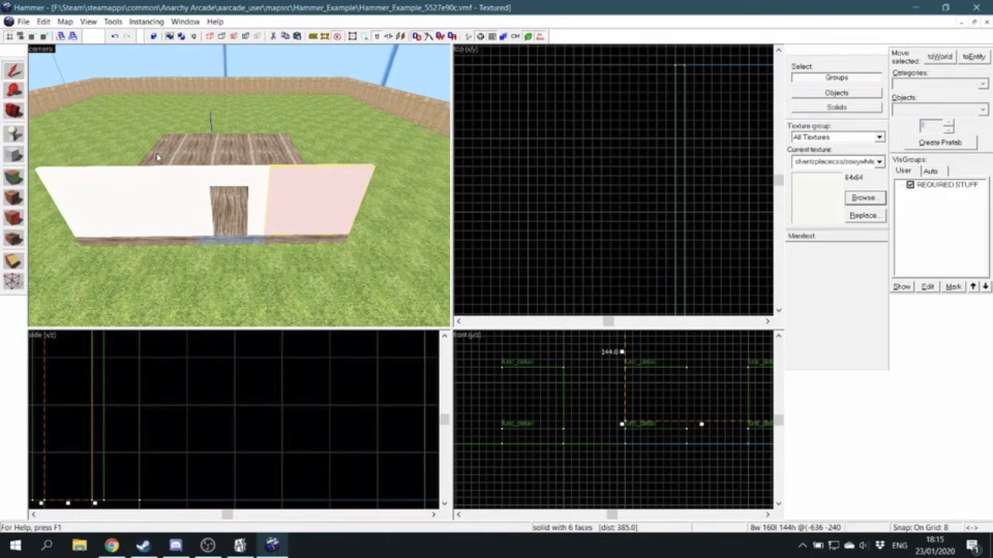
pyautogui.press('a')
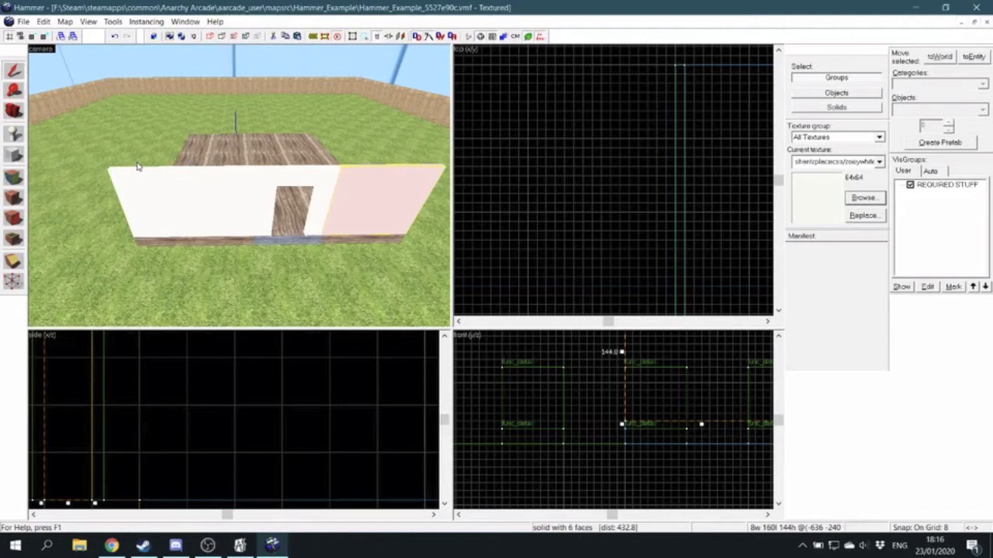
pyautogui.press('d')
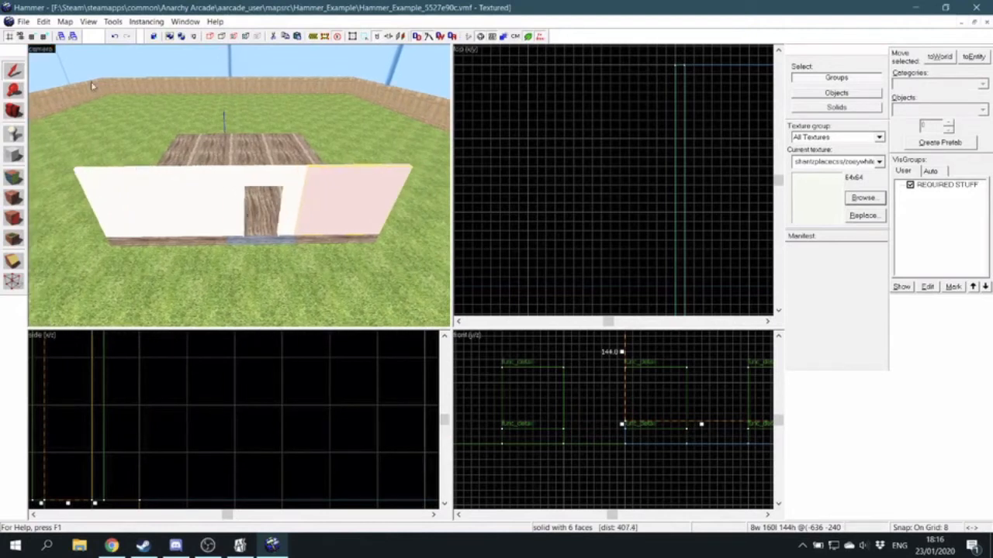
pyautogui.scroll(2, 197, 171)
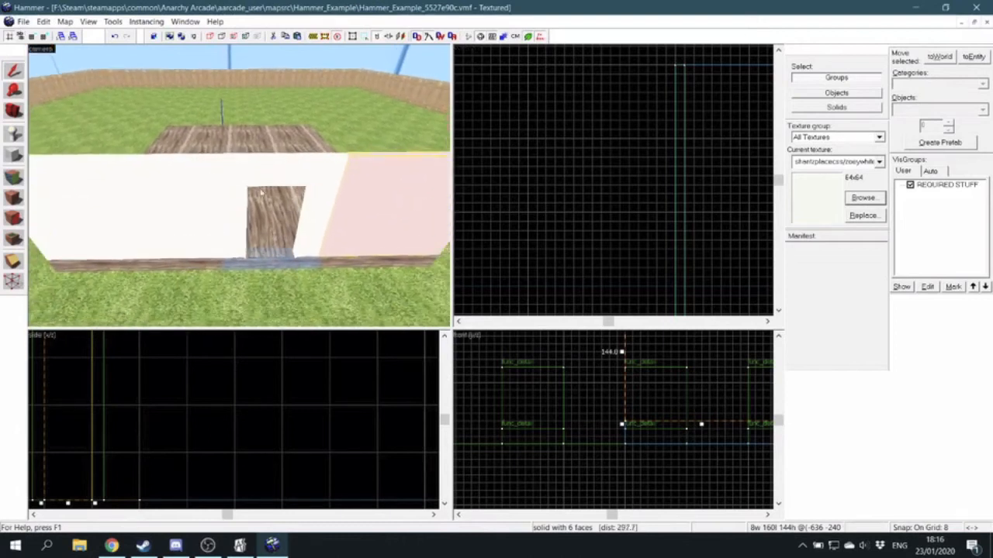
pyautogui.click(321, 204)
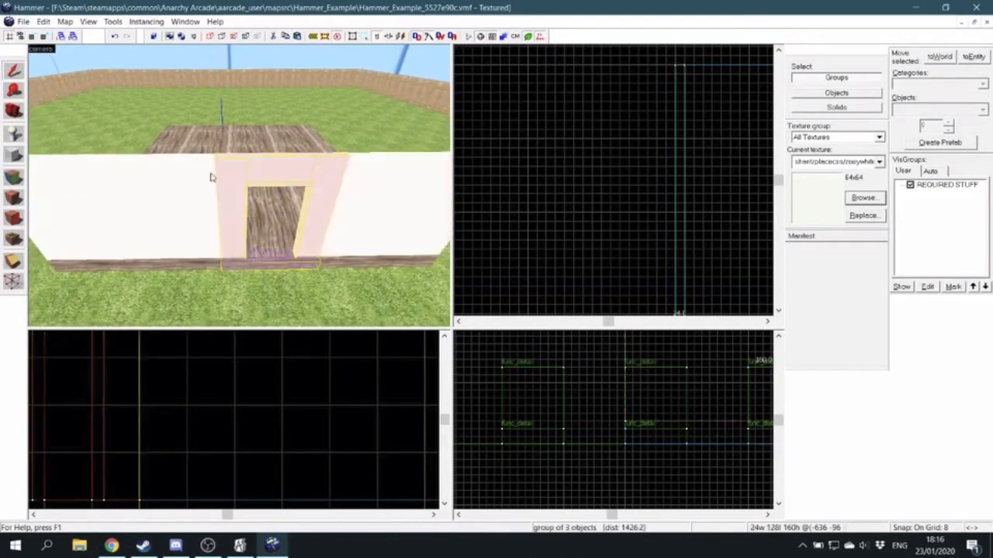
pyautogui.click(184, 177)
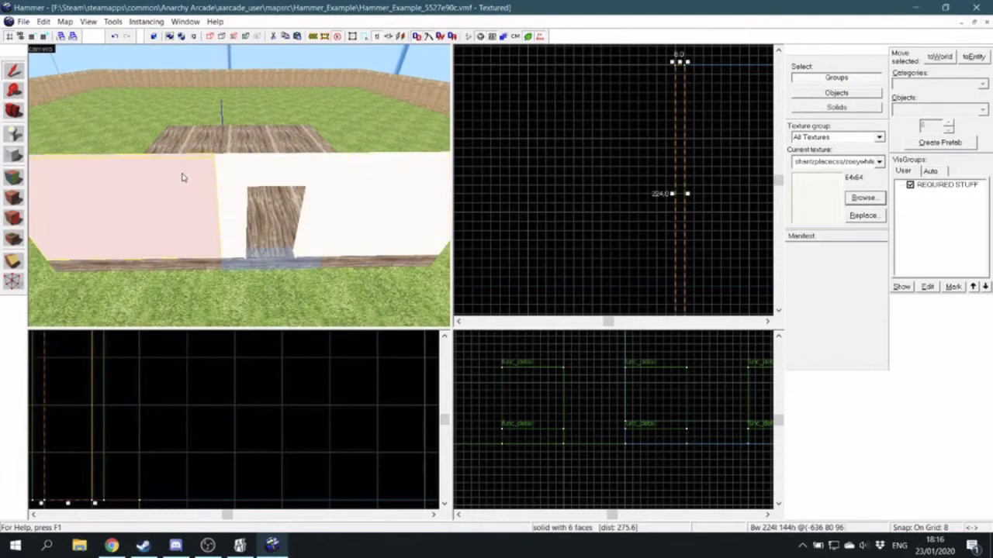
# Compile the map with BSP, VIS and RAD set to Normal, without running the game after compiling.
pyautogui.click(25, 23)
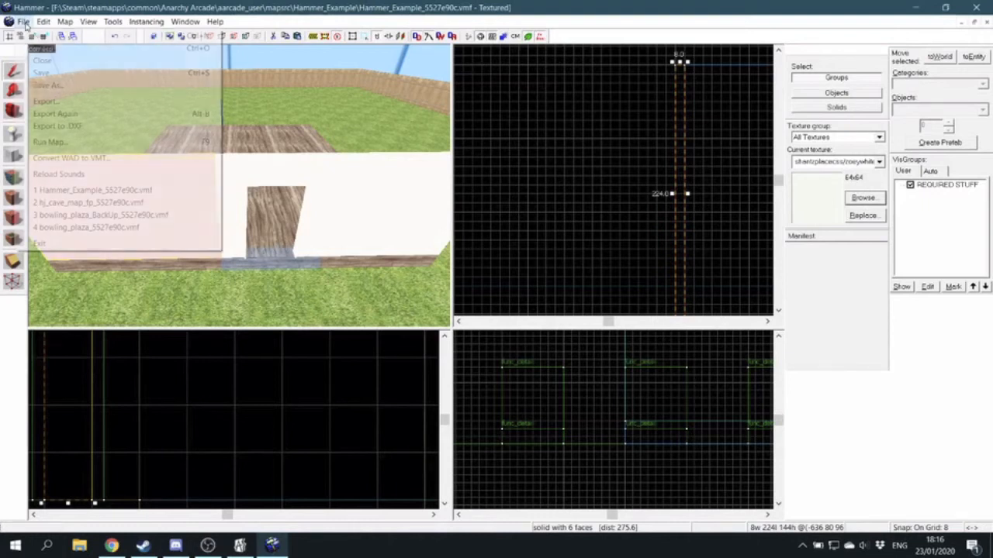
pyautogui.click(49, 142)
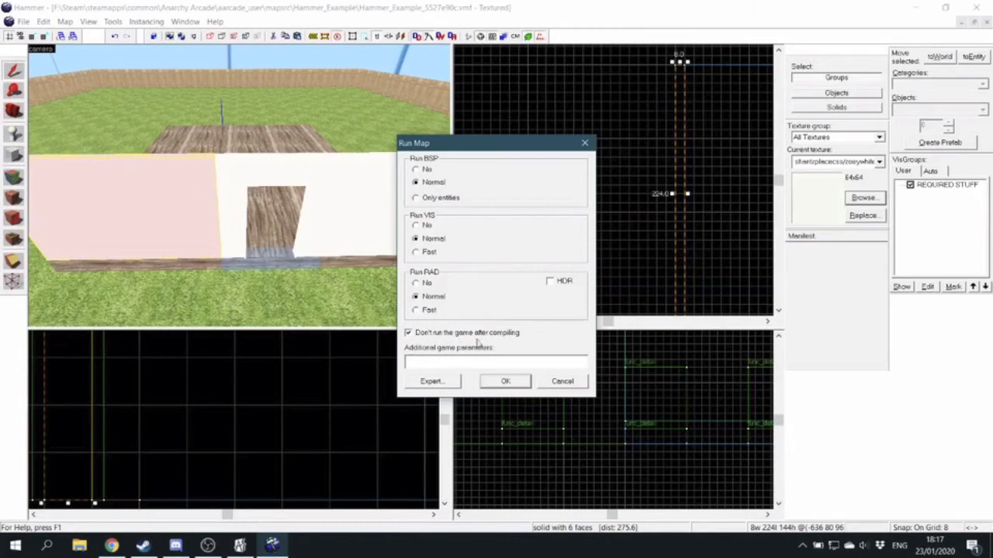
pyautogui.click(500, 382)
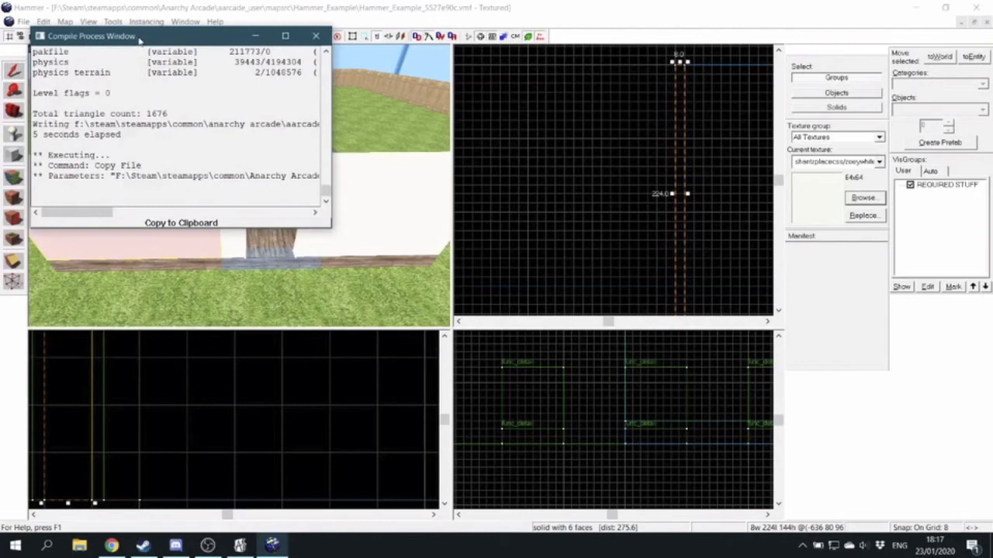
# Review the compile log, with its window moved toward the middle of the workspace.
pyautogui.moveTo(139, 38); pyautogui.dragTo(412, 83)
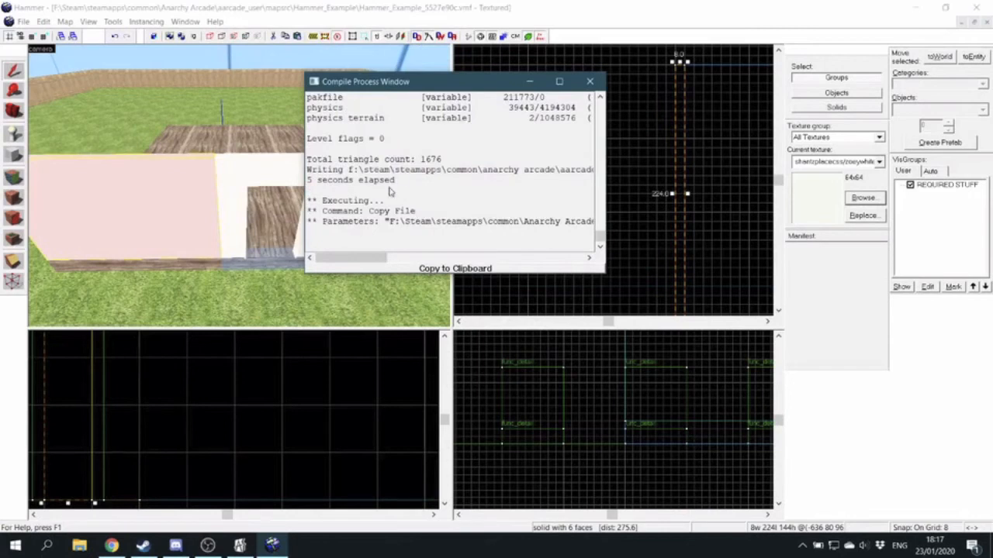
pyautogui.scroll(1, 391, 191)
pyautogui.scroll(16, 331, 199)
pyautogui.scroll(-6, 330, 194)
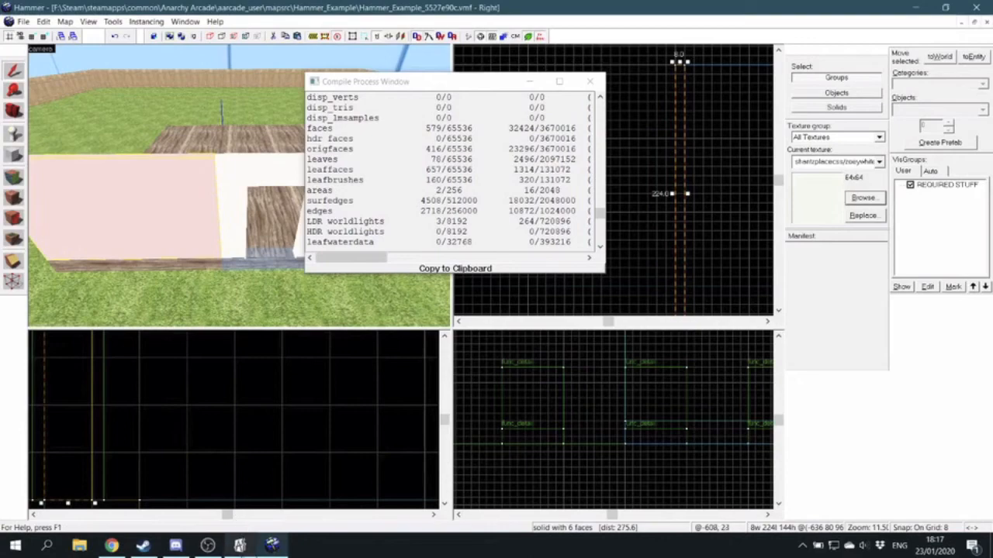
# Switch to Anarchy Arcade and load the Hammer_Example project map in-game from its main menu.
pyautogui.click(241, 545)
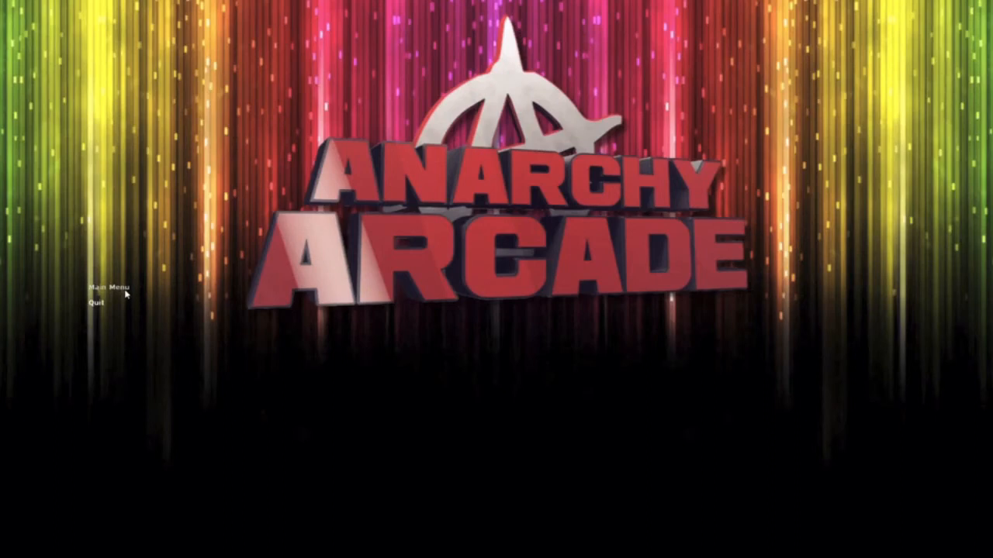
pyautogui.click(124, 293)
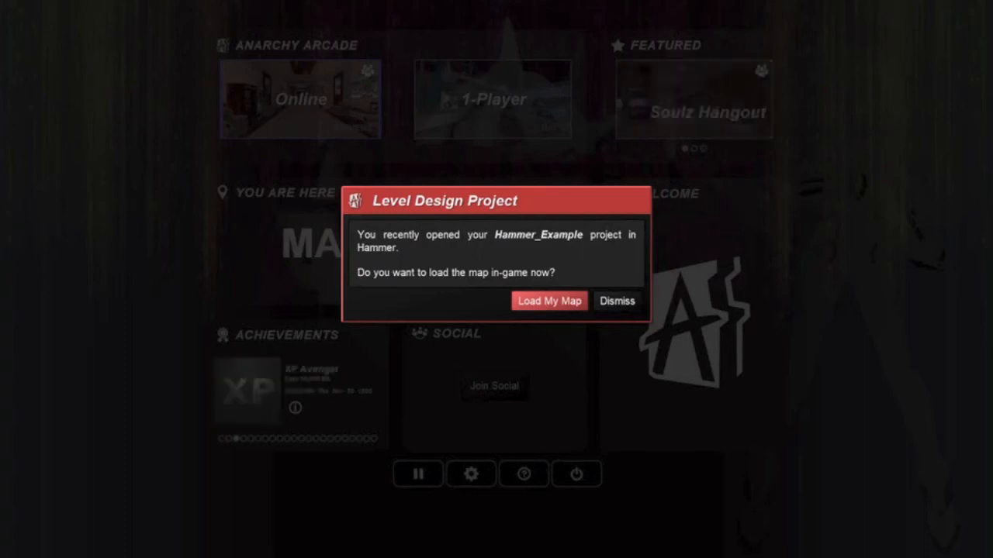
pyautogui.click(515, 301)
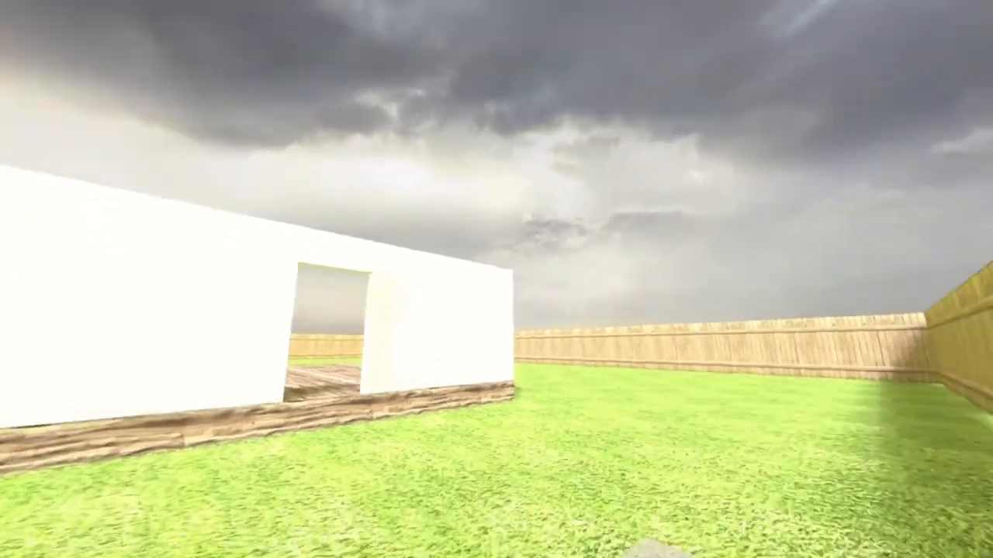
# Walk up to the doorway in the loaded map to check the front wall from outside.
pyautogui.press('w')
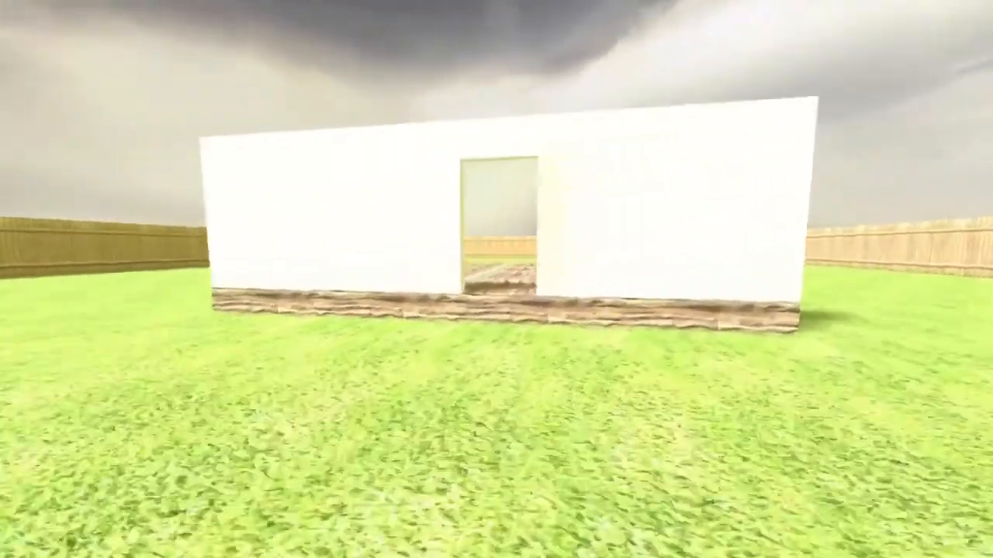
pyautogui.press('a')
pyautogui.press('s')
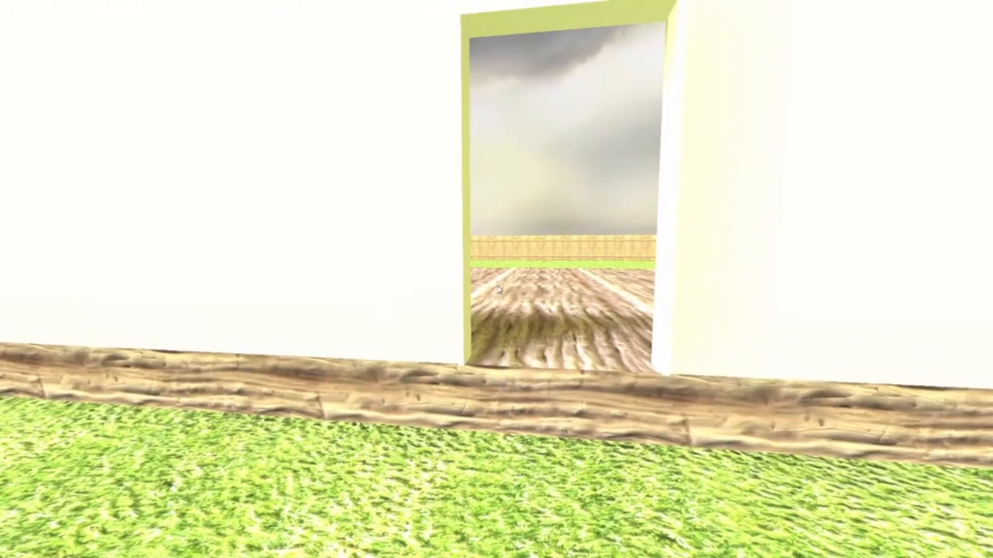
pyautogui.press('Escape')
pyautogui.click(530, 303)
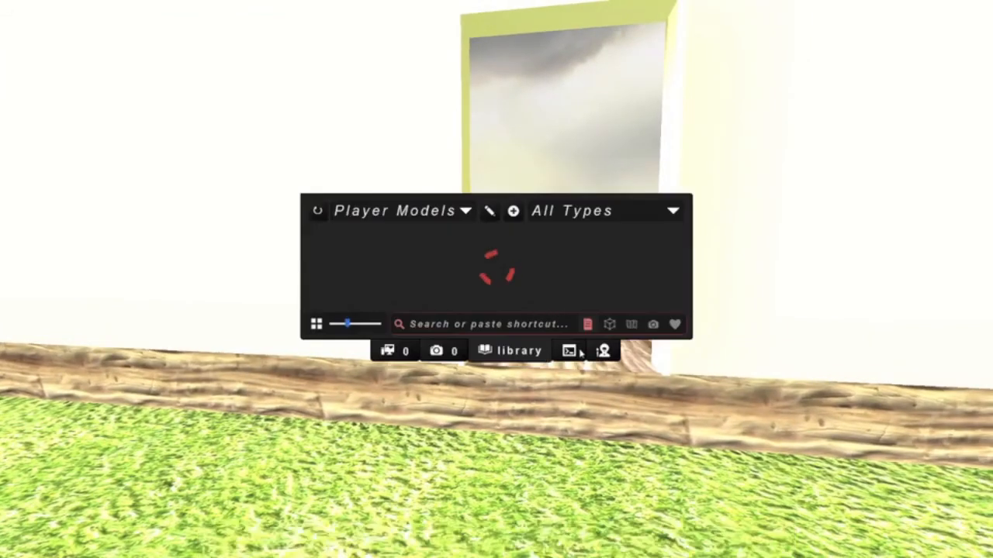
pyautogui.click(569, 352)
pyautogui.scroll(-1, 368, 306)
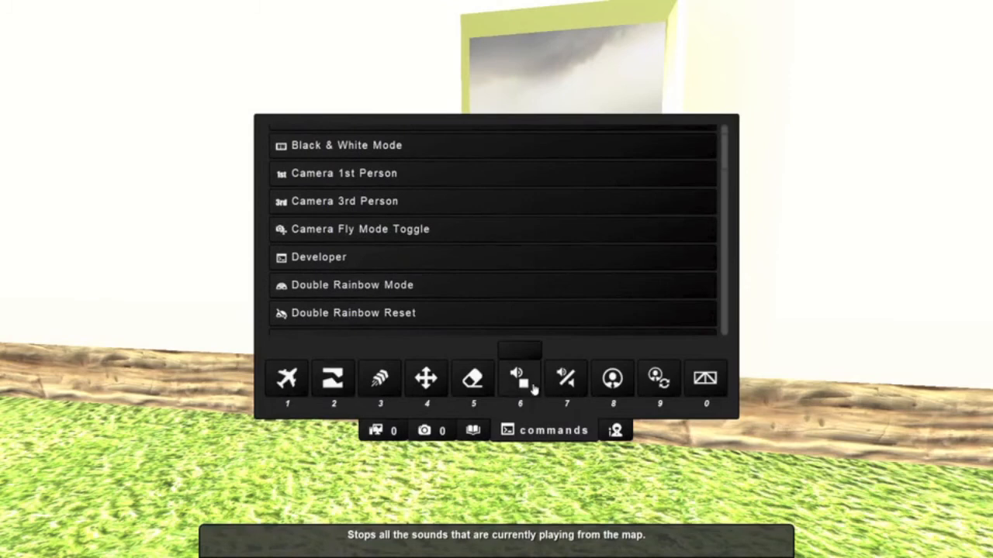
pyautogui.press('Tab')
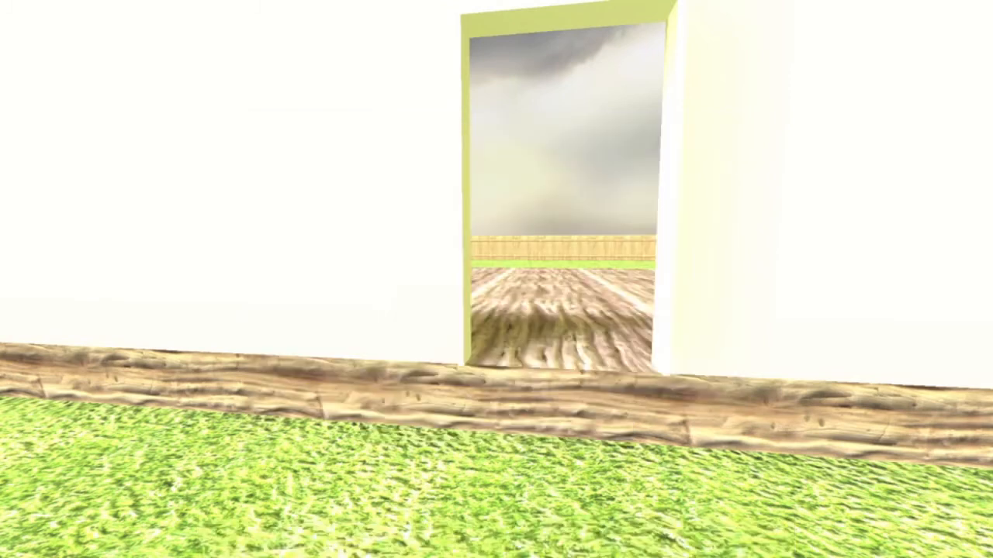
# Walk through the doorway and around the wooden floor to inspect the wall's inner side and the floor edges in-game.
pyautogui.press('w')
pyautogui.press('s')
pyautogui.press('s')
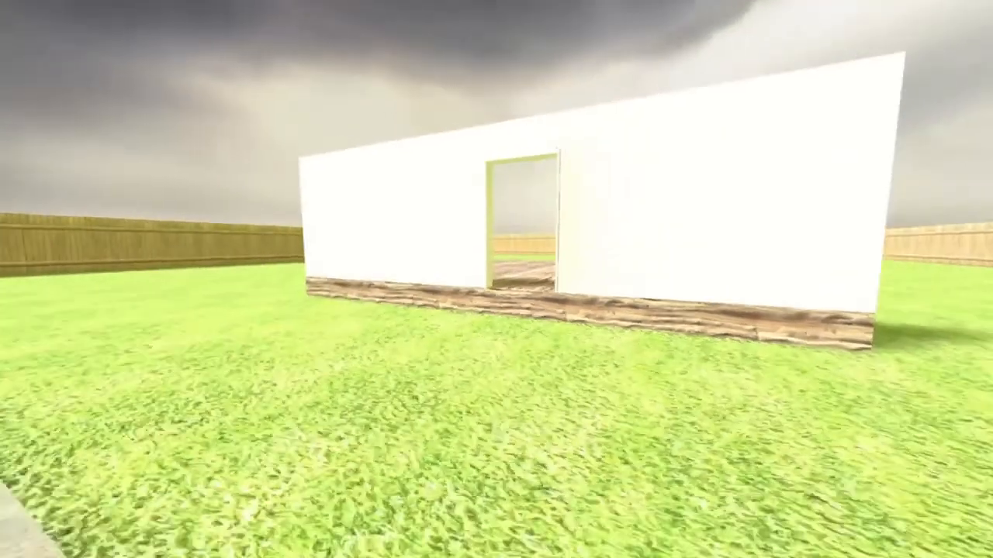
pyautogui.press('w')
pyautogui.press('s')
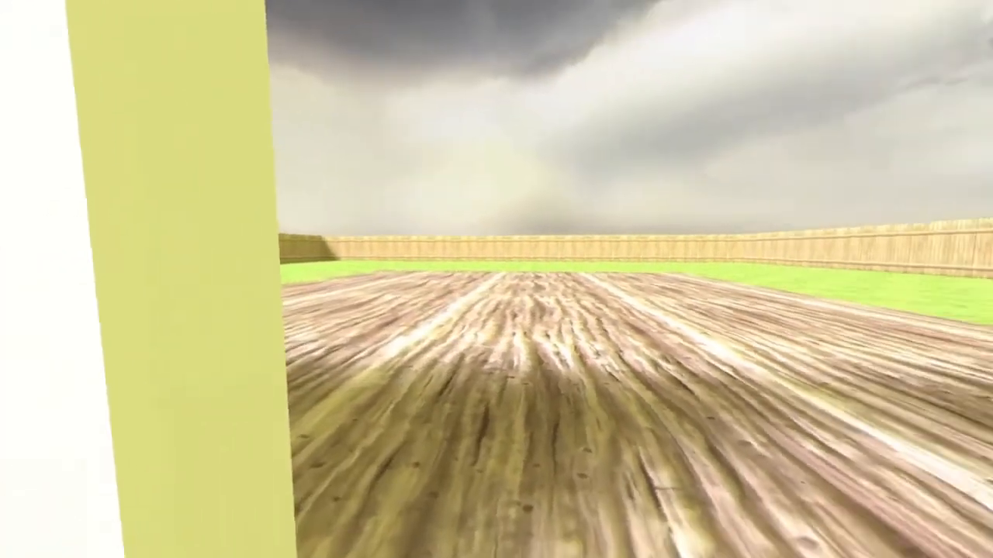
pyautogui.press('w')
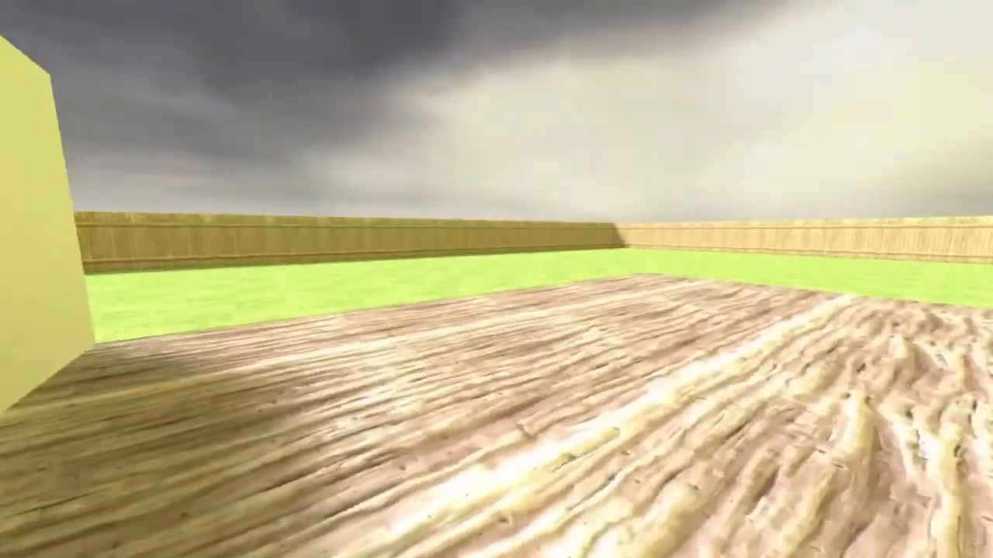
pyautogui.press('s')
pyautogui.press('d')
pyautogui.press('a')
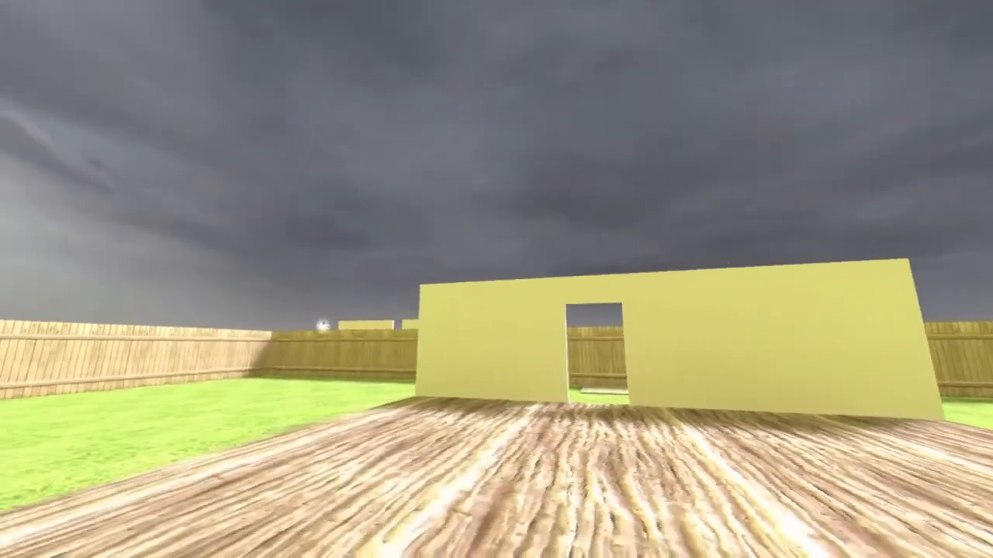
pyautogui.press('w')
pyautogui.press('w')
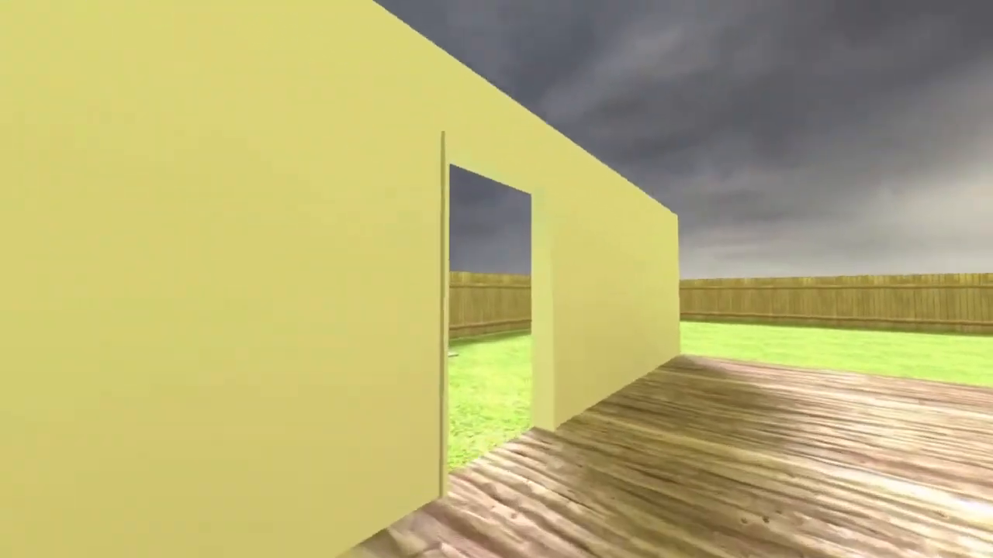
pyautogui.press('w')
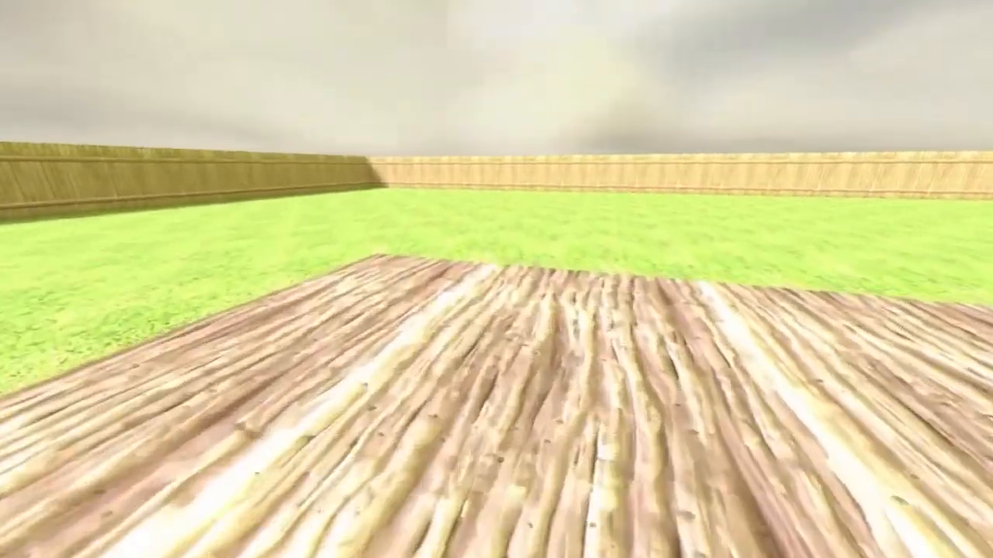
pyautogui.press('w')
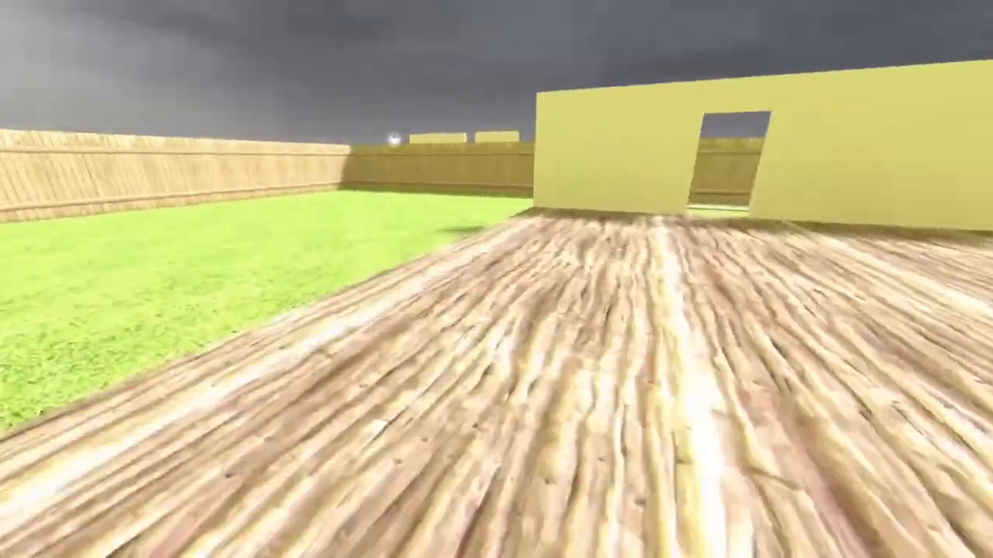
pyautogui.press('w')
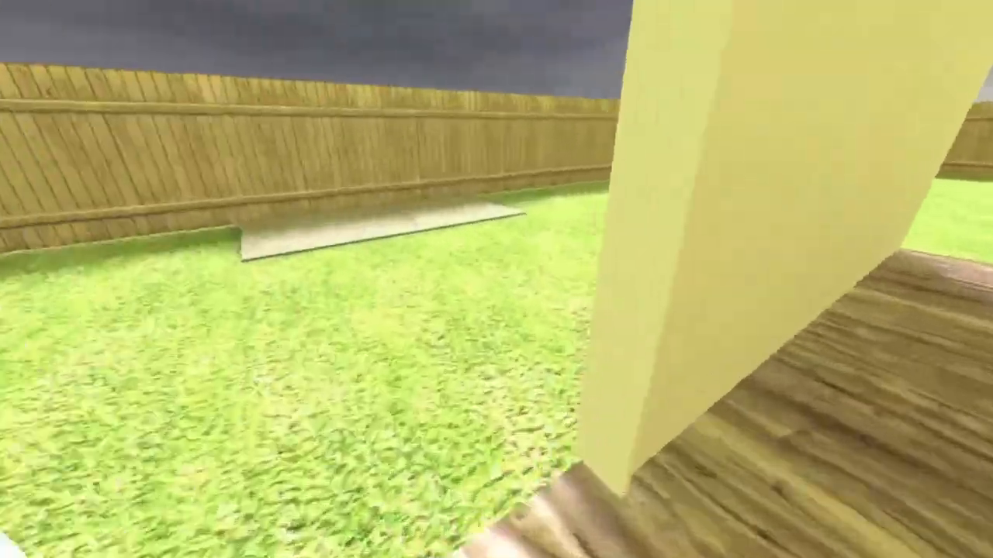
# Inspect the wall's outer face, far end and doorway from the grass, and bring up the game's main menu.
pyautogui.press('w')
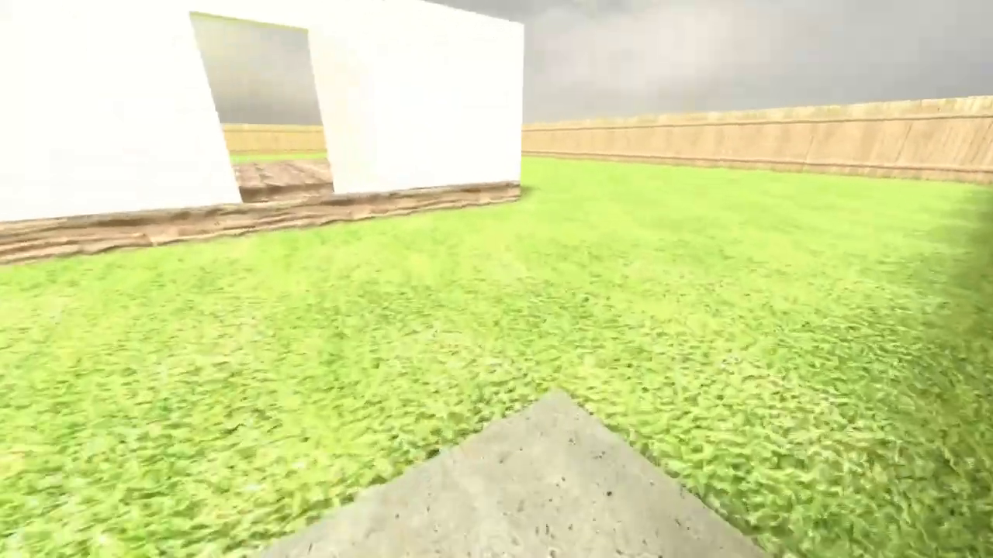
pyautogui.press('s')
pyautogui.press('w')
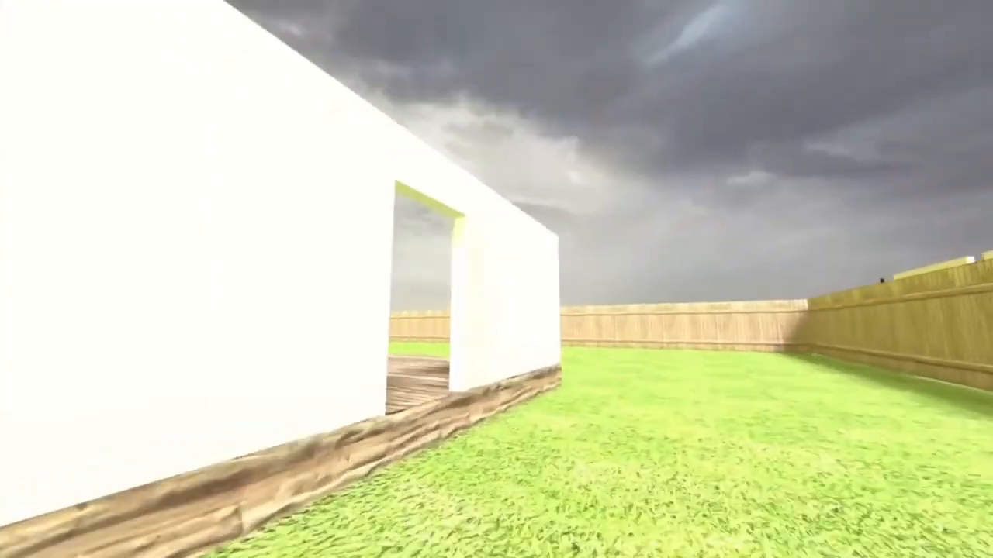
pyautogui.press('d')
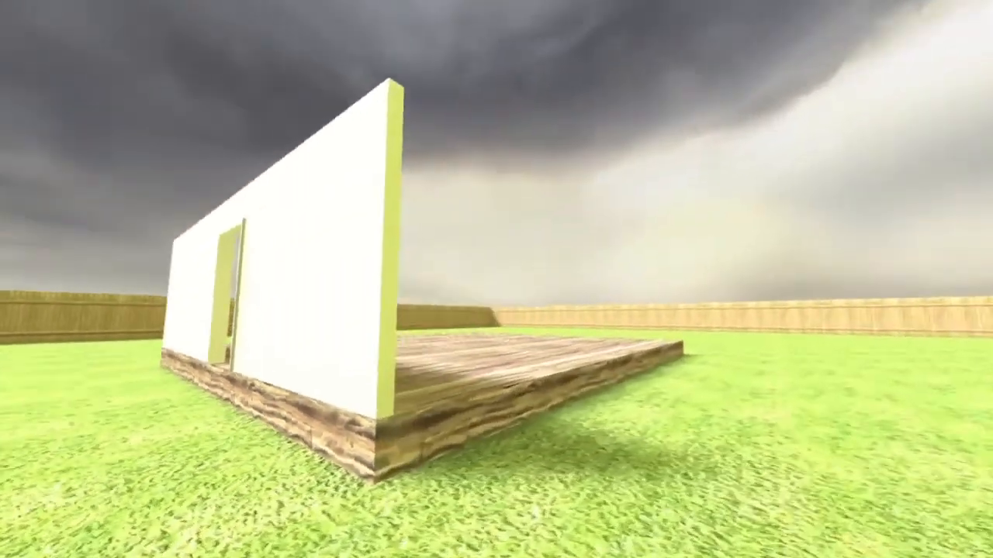
pyautogui.press('w')
pyautogui.press('a')
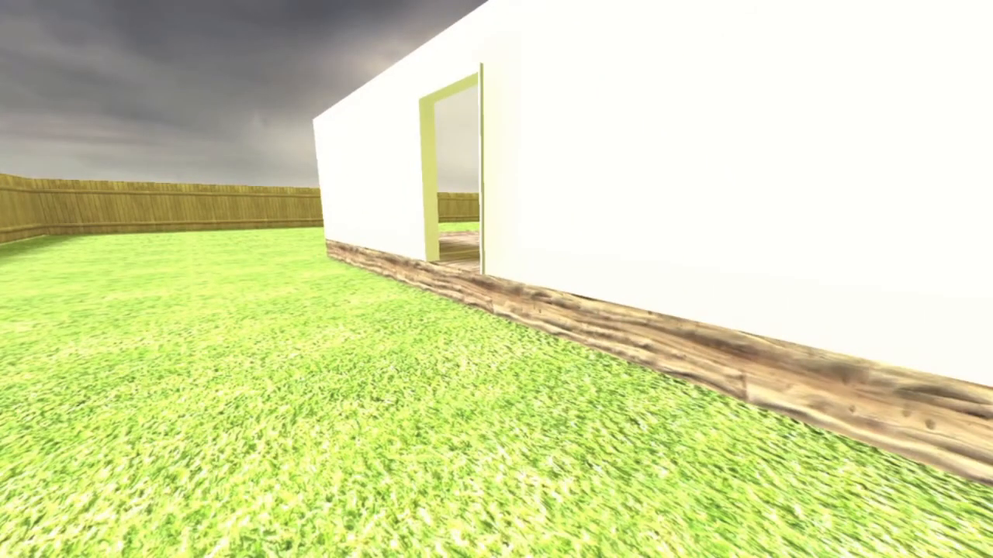
pyautogui.press('Escape')
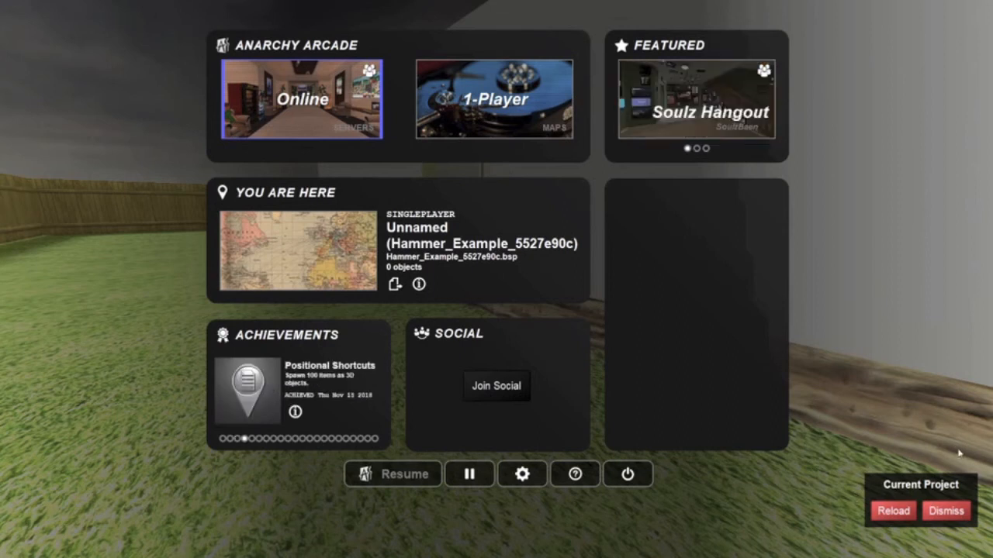
# Open the Level Designer section of the single-player maps and choose hammer_example as the project for Hammer.
pyautogui.click(553, 131)
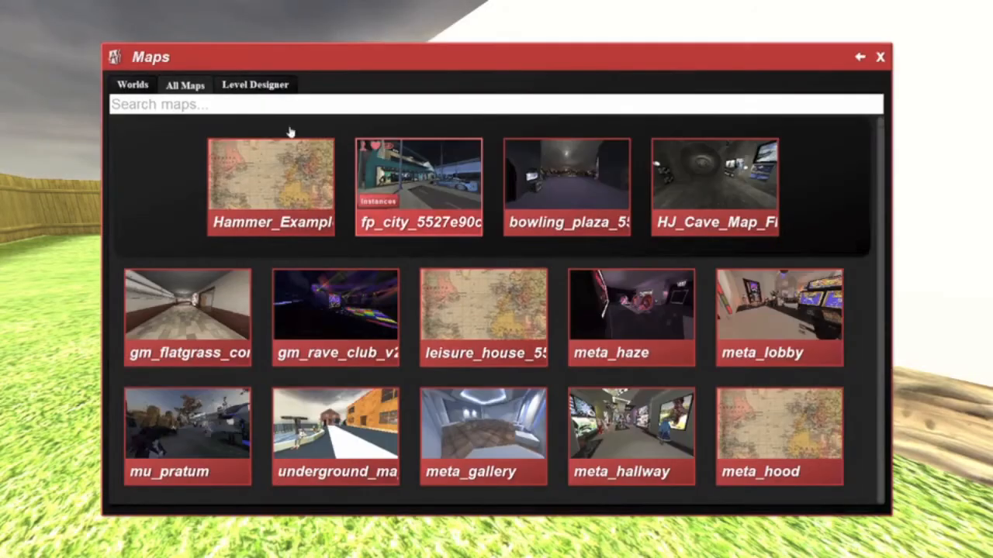
pyautogui.click(250, 84)
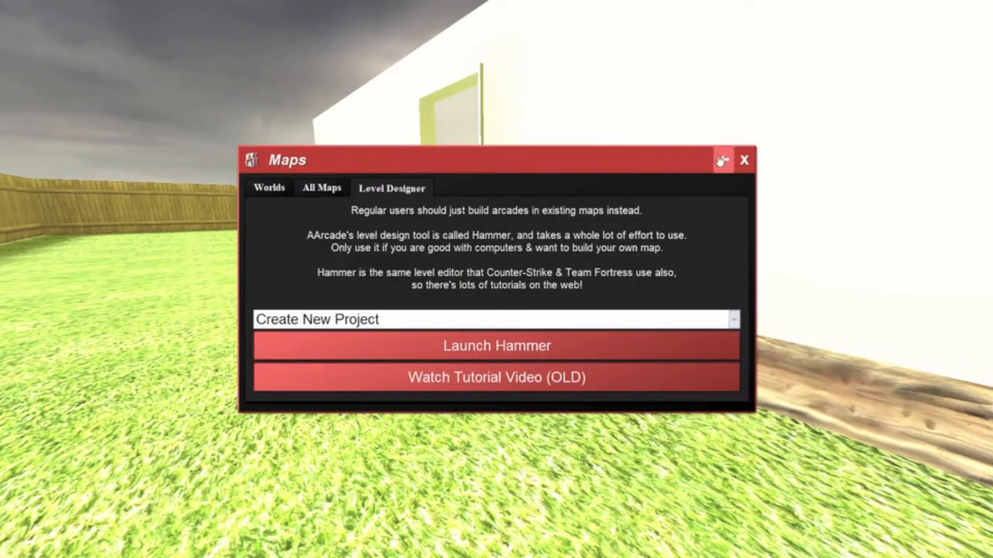
pyautogui.click(734, 320)
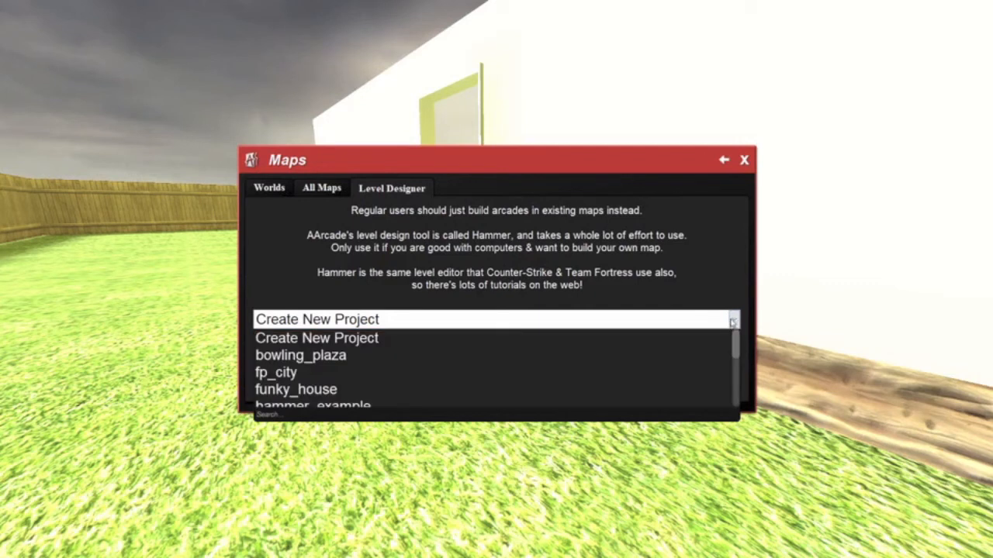
pyautogui.click(733, 321)
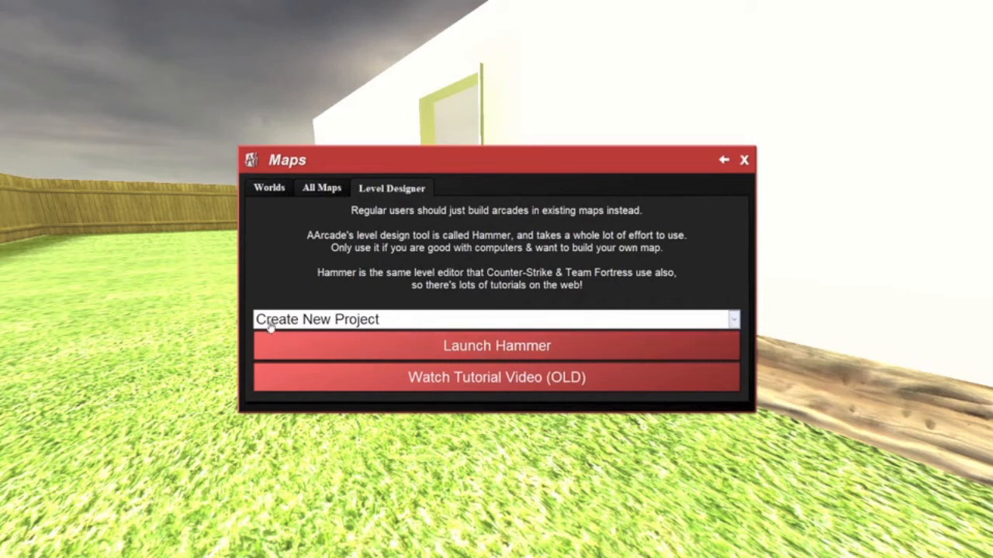
pyautogui.click(732, 321)
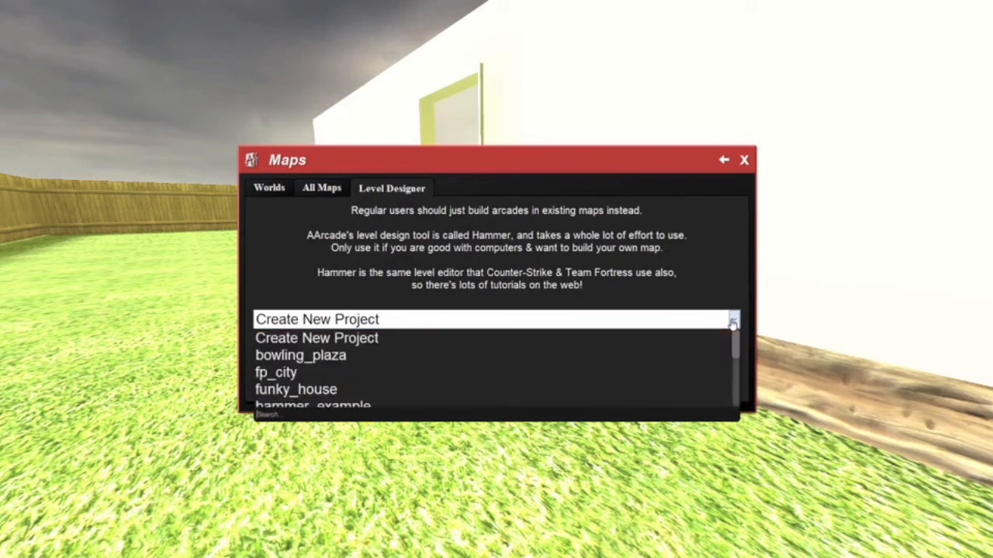
pyautogui.click(441, 315)
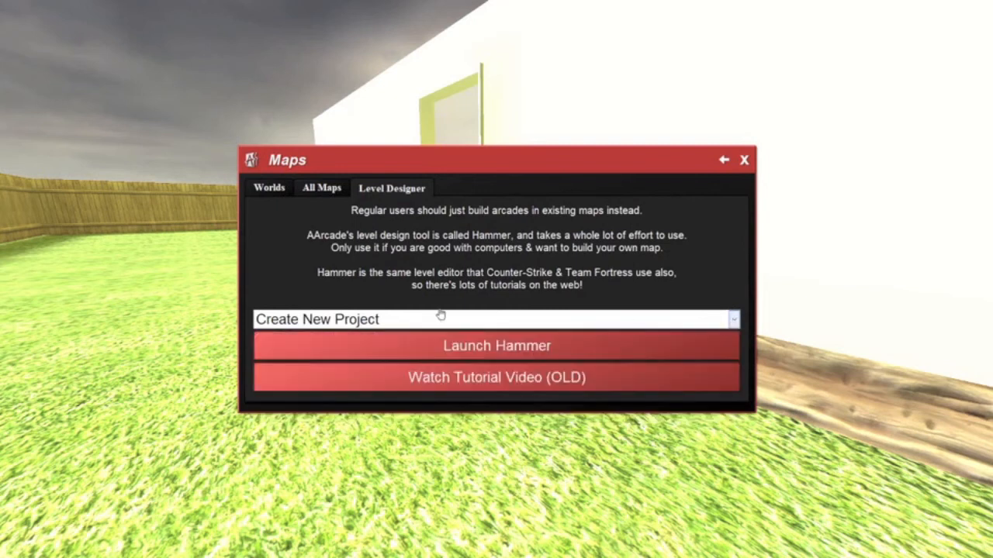
pyautogui.click(734, 320)
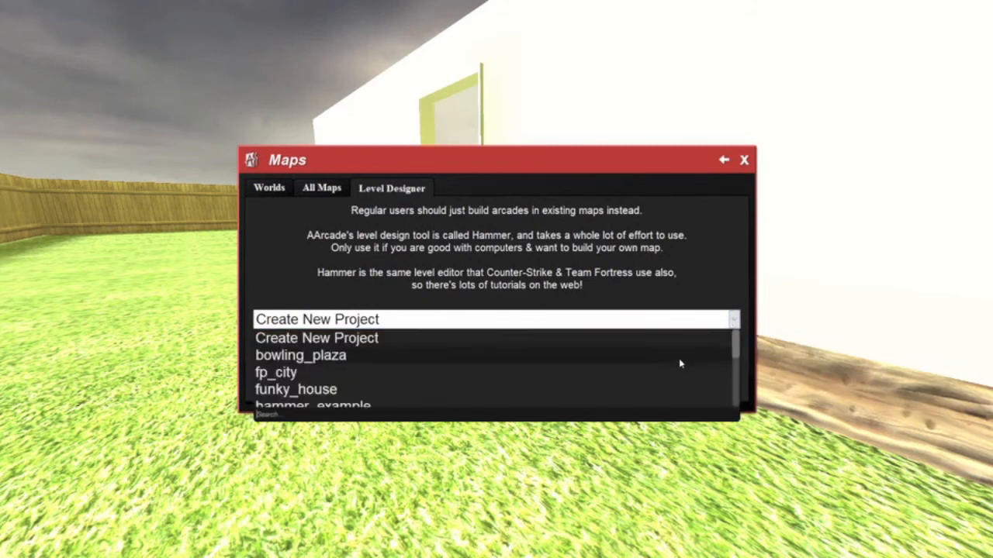
pyautogui.scroll(-2, 678, 360)
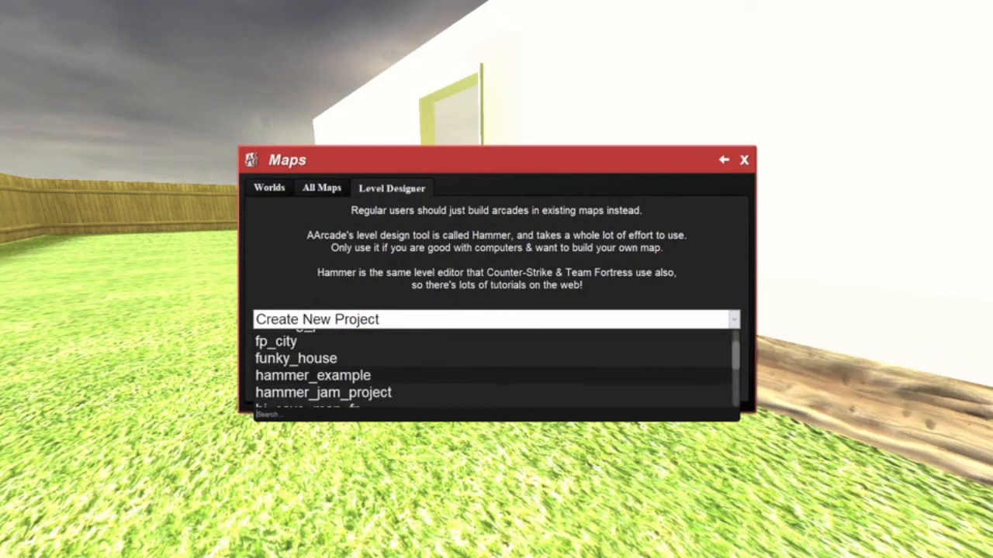
pyautogui.click(543, 376)
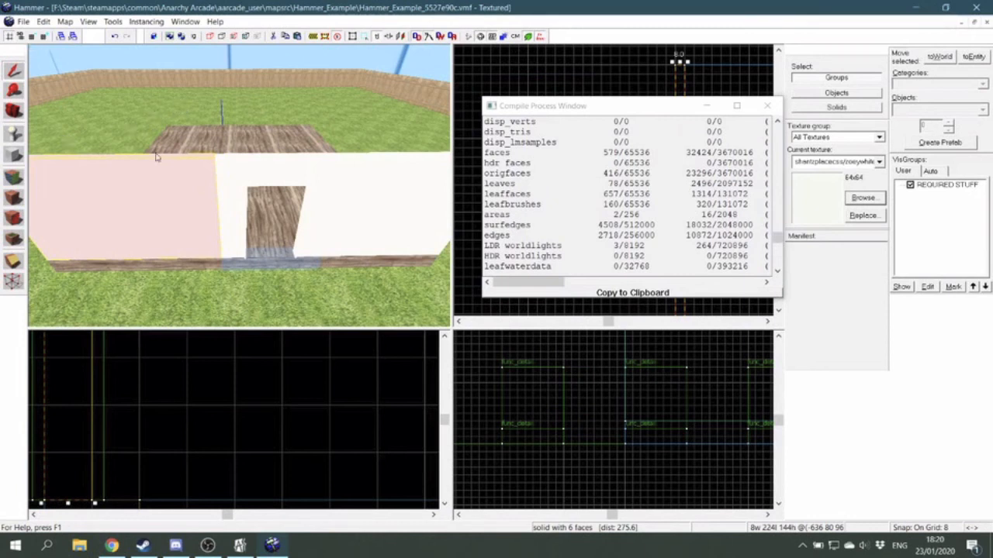
# Switch to Hammer, paste a copy of the selected white wall segment and align it with the far edge of the wooden floor.
pyautogui.press('a')
pyautogui.hotkey('ctrl', 'v')
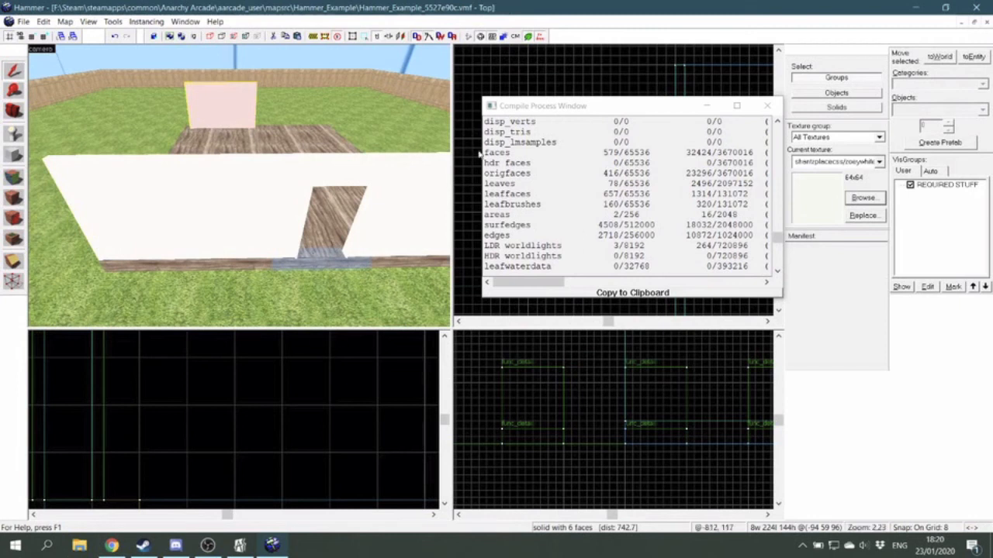
pyautogui.moveTo(559, 105); pyautogui.dragTo(475, 200)
pyautogui.click(648, 128)
pyautogui.scroll(10, 649, 128)
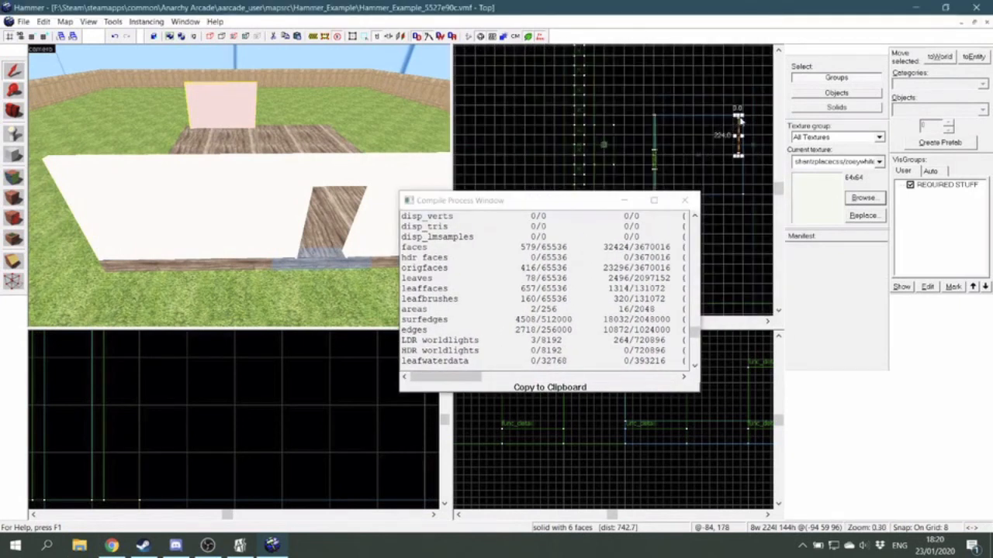
pyautogui.scroll(-1, 718, 110)
pyautogui.moveTo(717, 110)
pyautogui.mouseDown()
pyautogui.moveTo(753, 115)
pyautogui.moveTo(701, 100)
pyautogui.mouseUp()
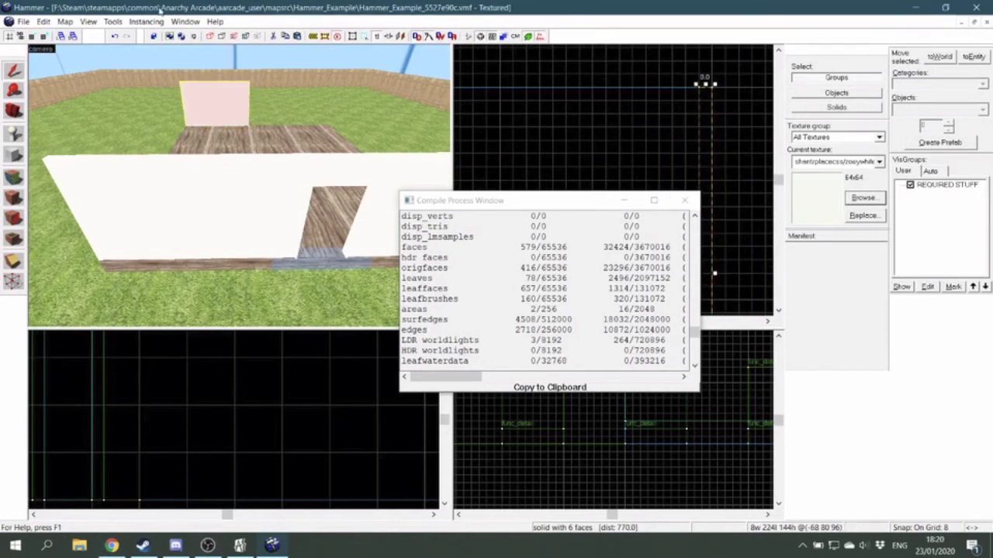
# Compile the map with BSP, VIS and RAD all set to Normal, without running the game after compiling.
pyautogui.click(24, 21)
pyautogui.click(26, 22)
pyautogui.click(18, 24)
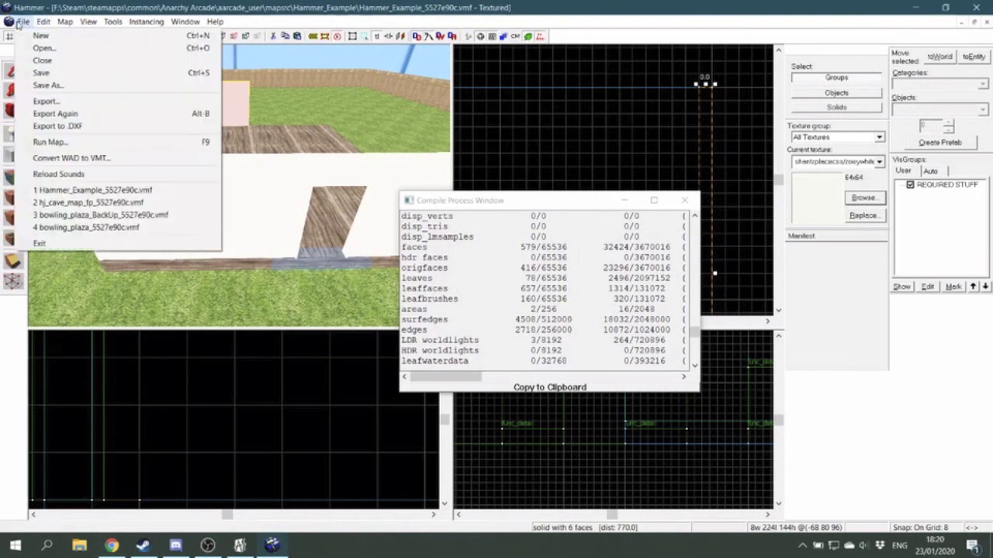
pyautogui.click(49, 142)
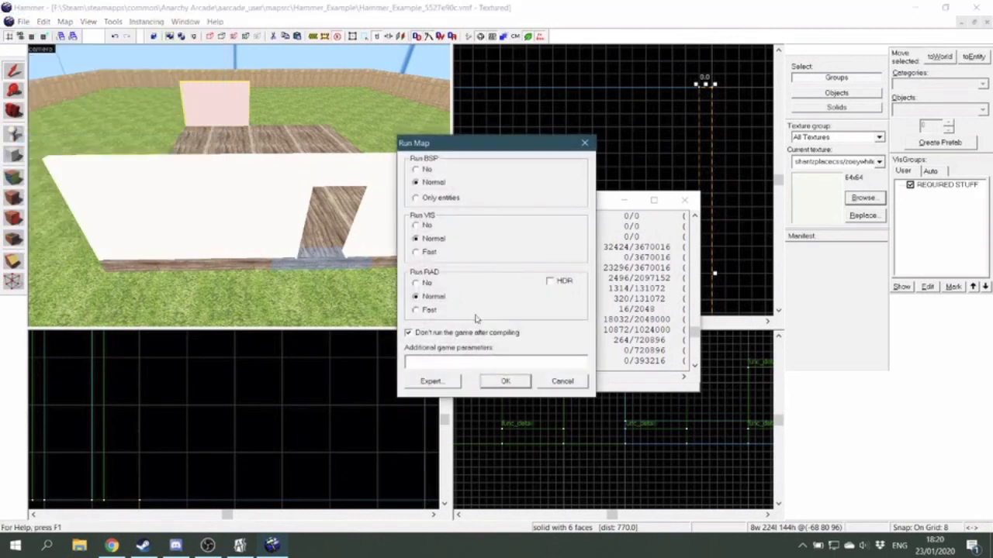
pyautogui.click(501, 386)
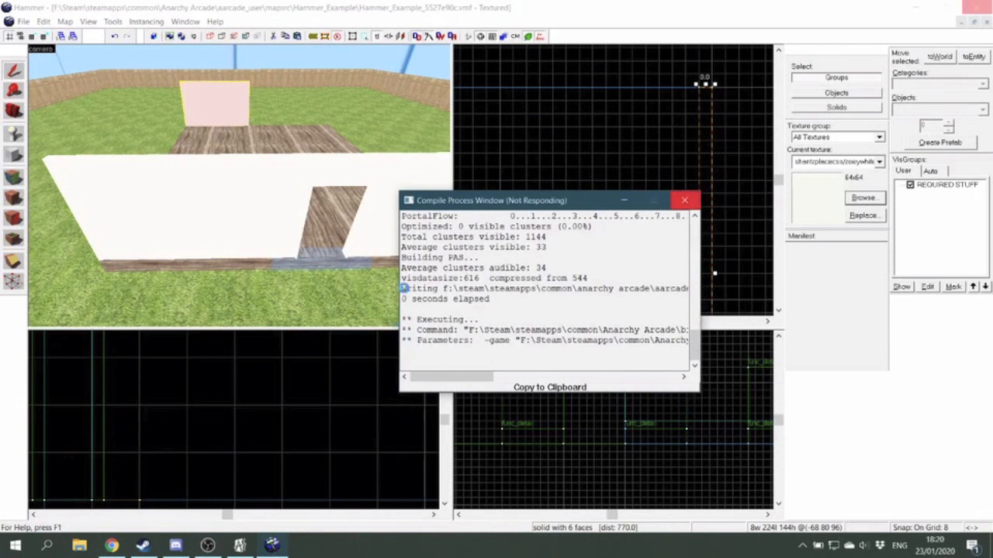
pyautogui.moveTo(453, 208); pyautogui.dragTo(369, 162)
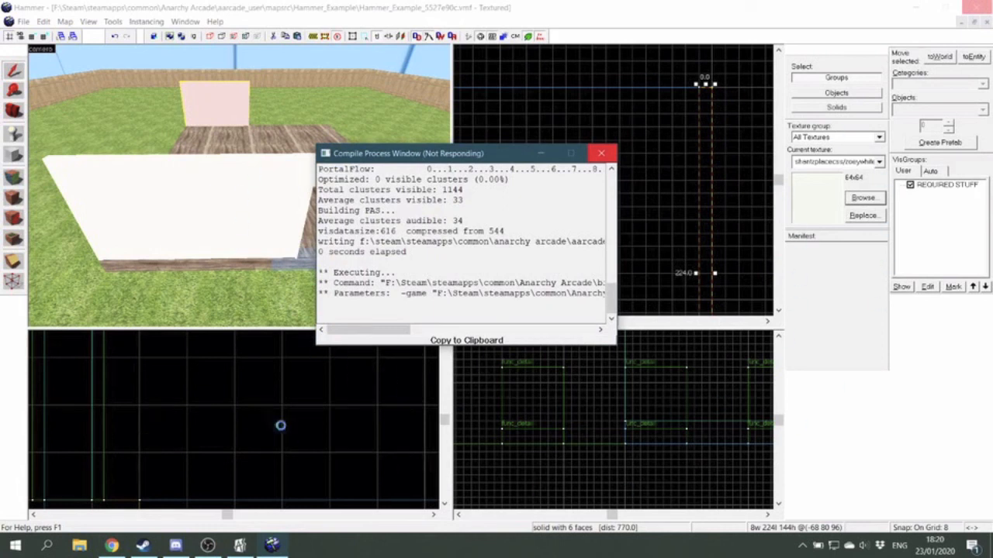
pyautogui.click(413, 153)
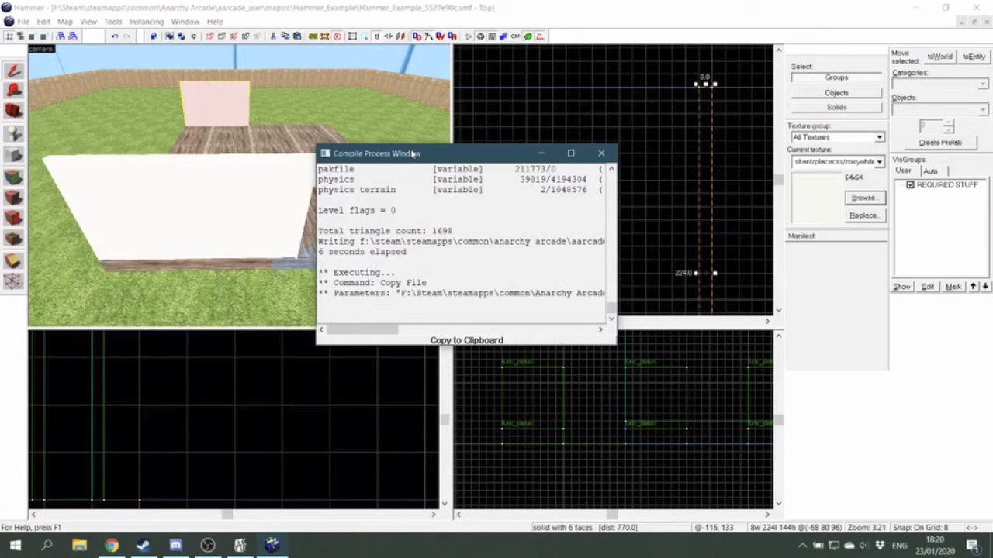
# Switch back to Anarchy Arcade, dismiss the Maps window and reload the current project.
pyautogui.hotkey('alt', 'Tab')
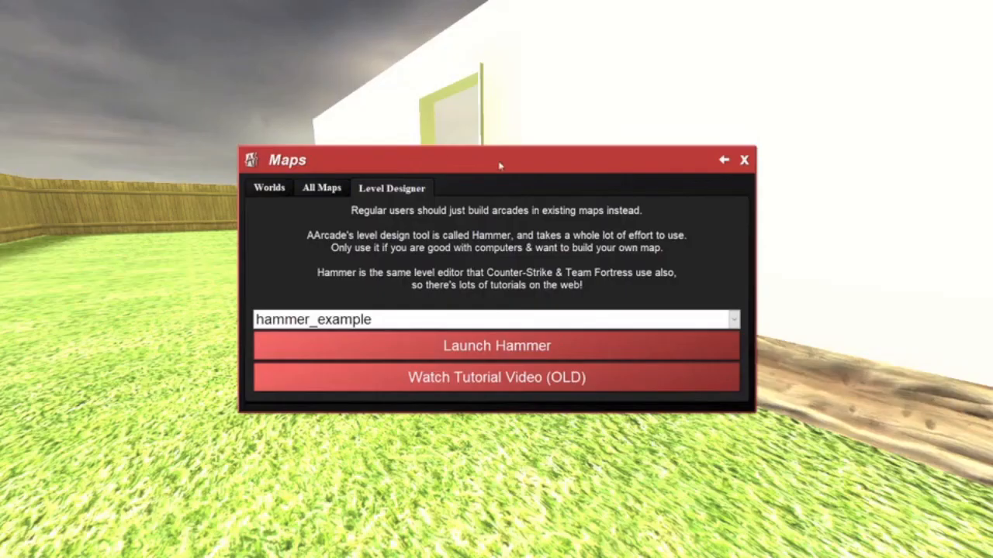
pyautogui.click(745, 160)
pyautogui.press('Escape')
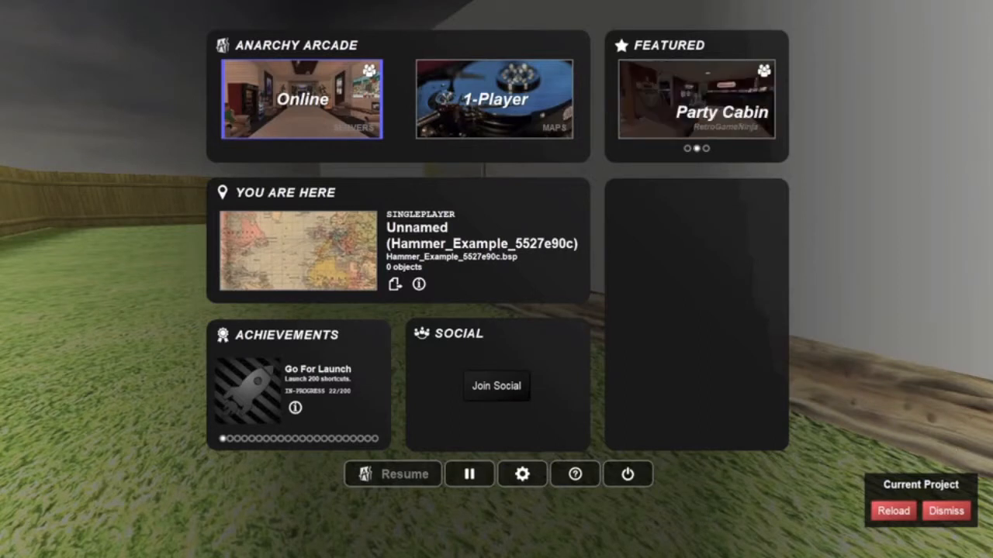
pyautogui.click(882, 519)
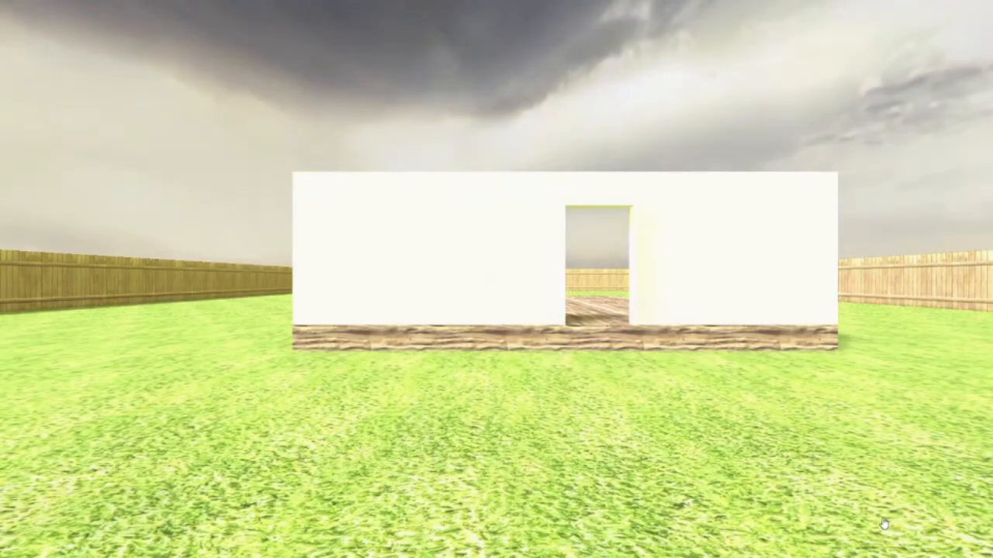
# Walk around the wooden floor in the reloaded map to inspect the added far wall and the existing doorway wall.
pyautogui.press('w')
pyautogui.press('a')
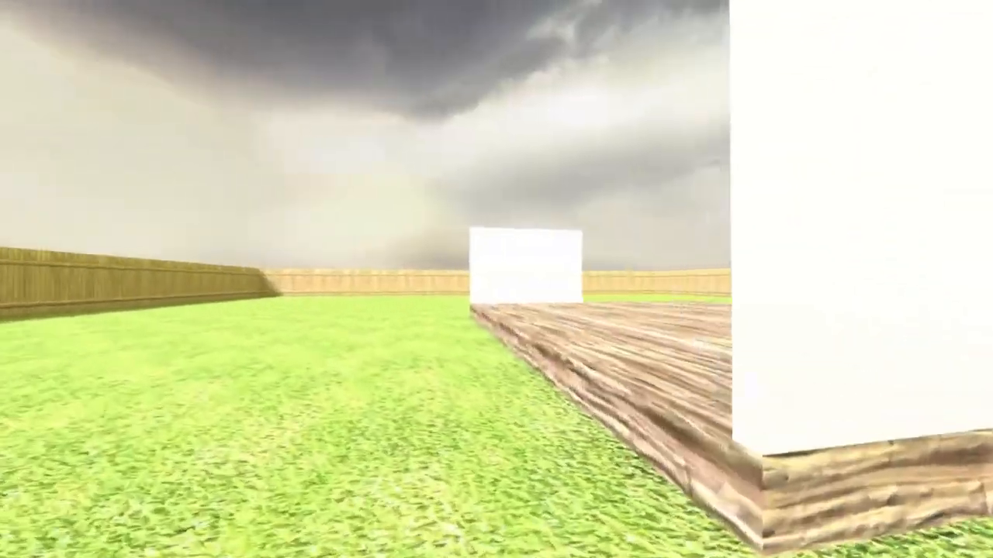
pyautogui.press('w')
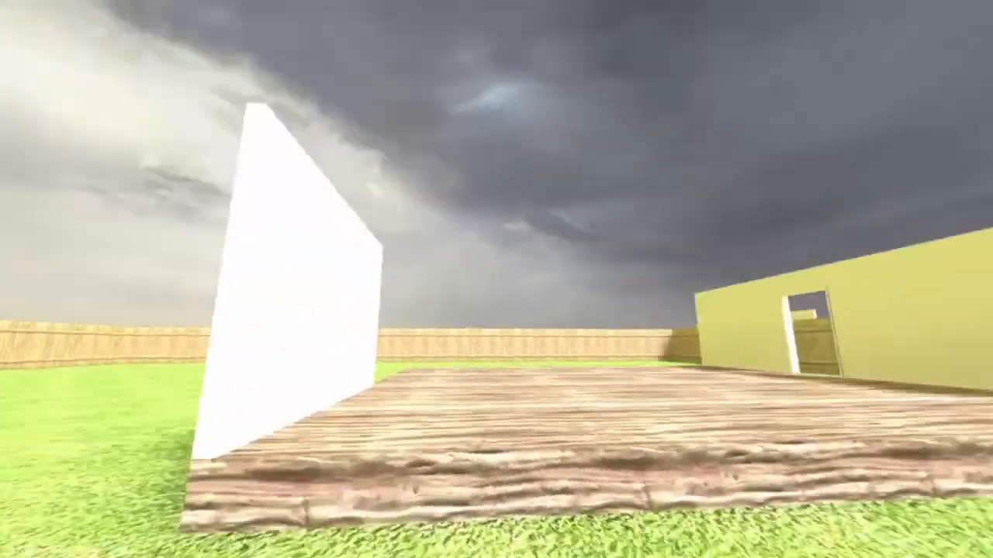
pyautogui.press('a')
pyautogui.press('d')
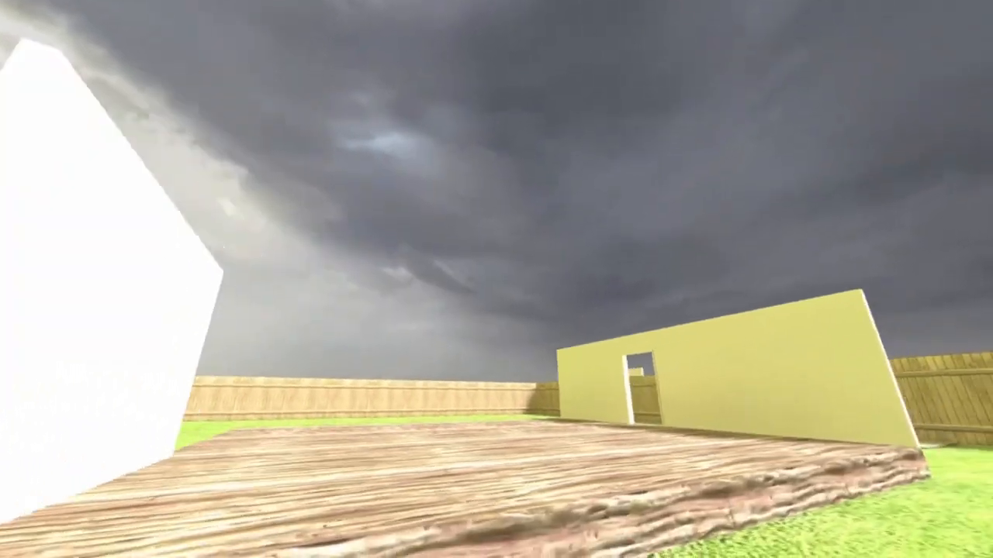
pyautogui.press('w')
pyautogui.press('d')
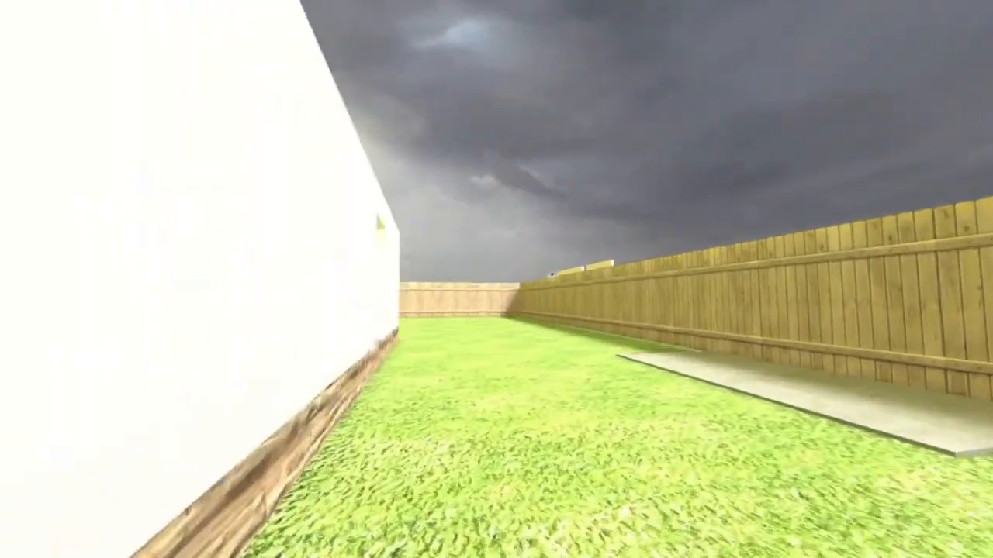